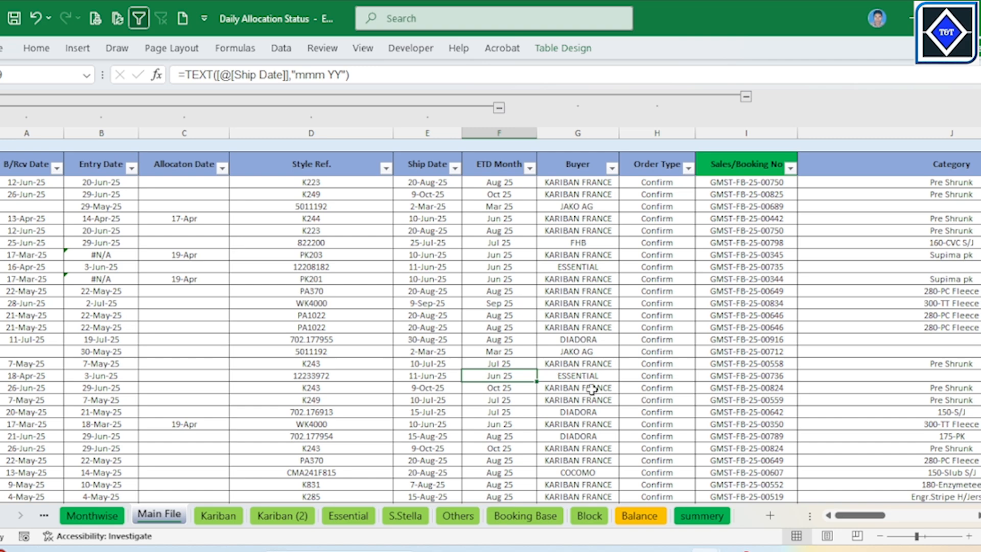
Switch to the YouTube channel page in the browser and return to the Daily Allocation Status workbook
click(607, 550)
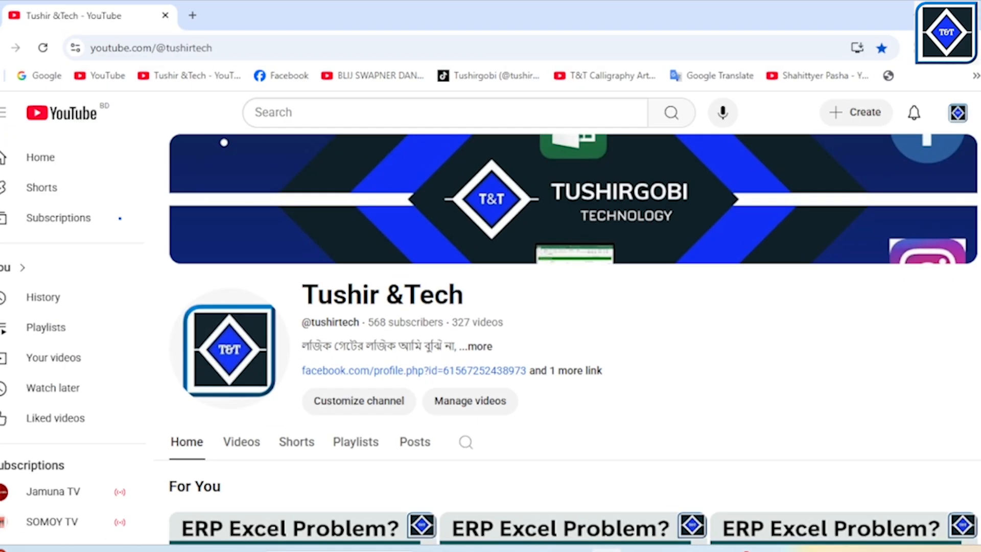
click(607, 551)
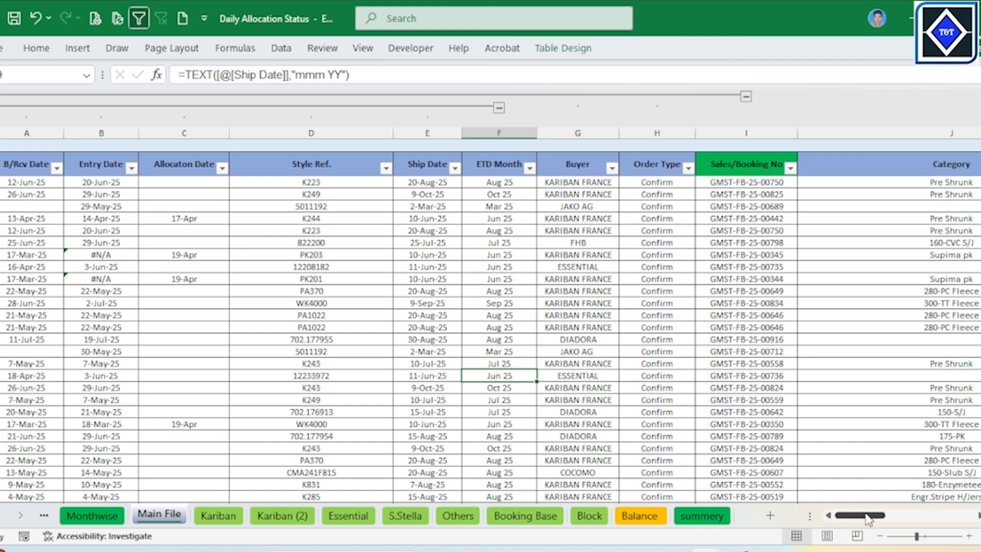
Examine the Supplier column on the Main File sheet and the supplier names in its filter list
drag(867, 518, 917, 500)
click(731, 132)
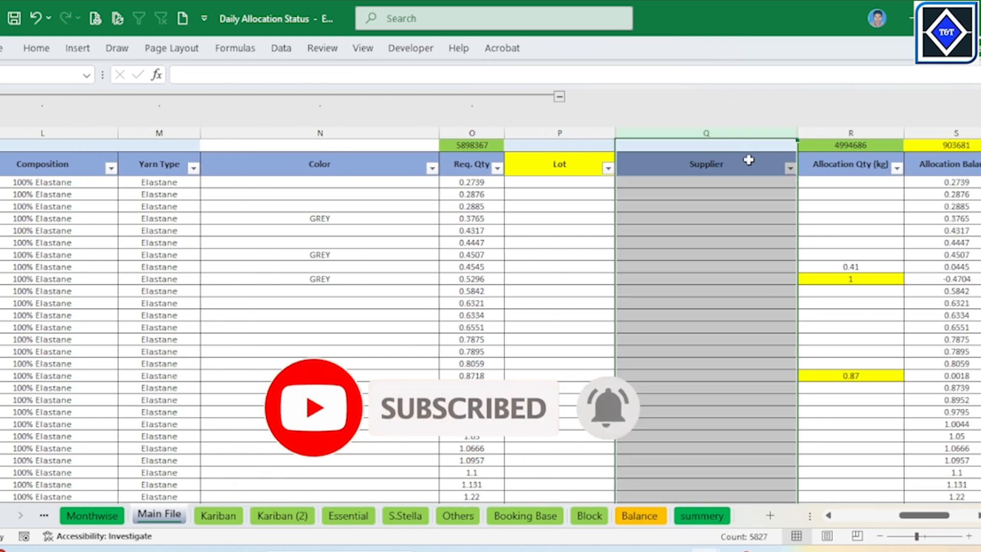
scroll(743, 268, down, 20)
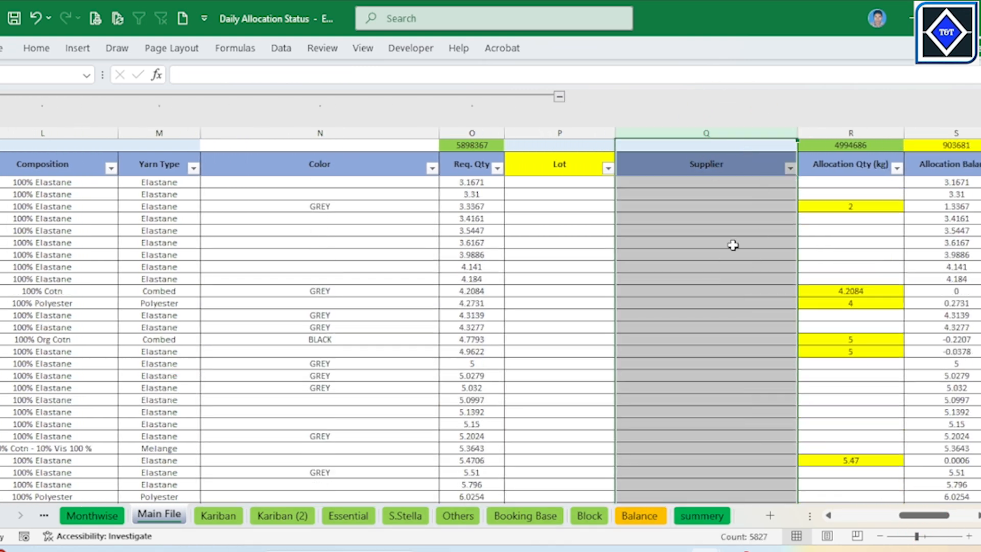
scroll(734, 247, down, 6)
click(790, 168)
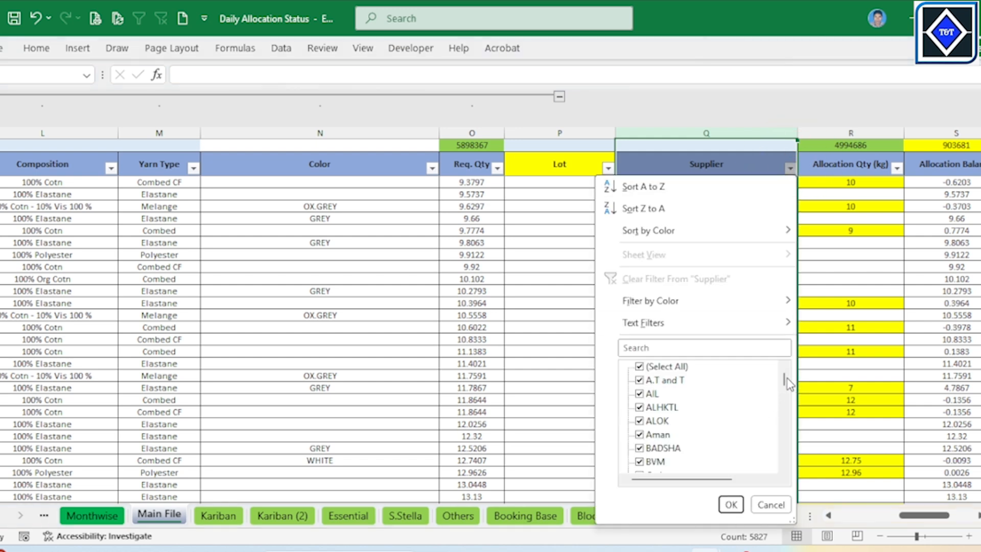
drag(784, 380, 784, 455)
click(859, 303)
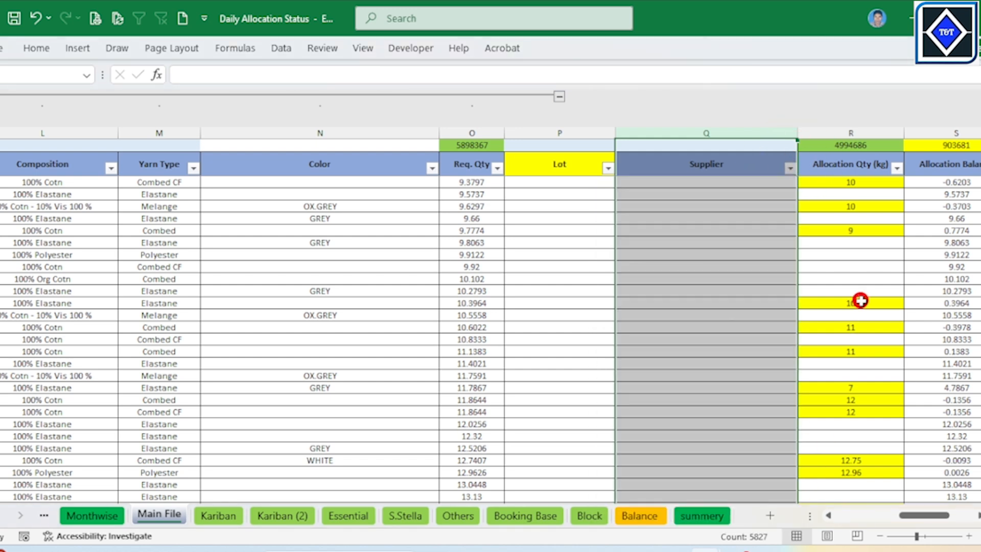
Inspect the total cell above Req. Qty, the Supplier filter list and the cells of the Supplier column
click(478, 145)
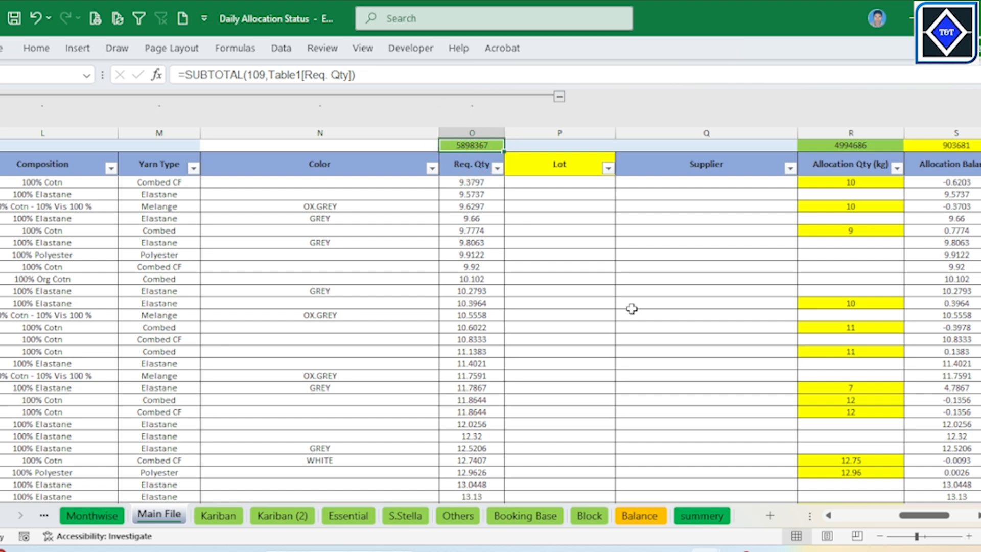
scroll(631, 307, up, 15)
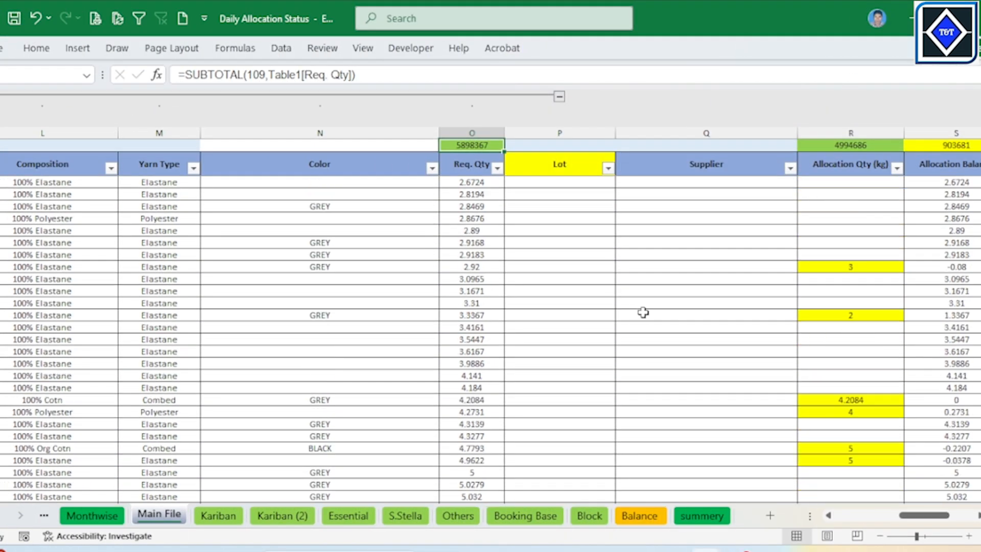
scroll(644, 313, up, 3)
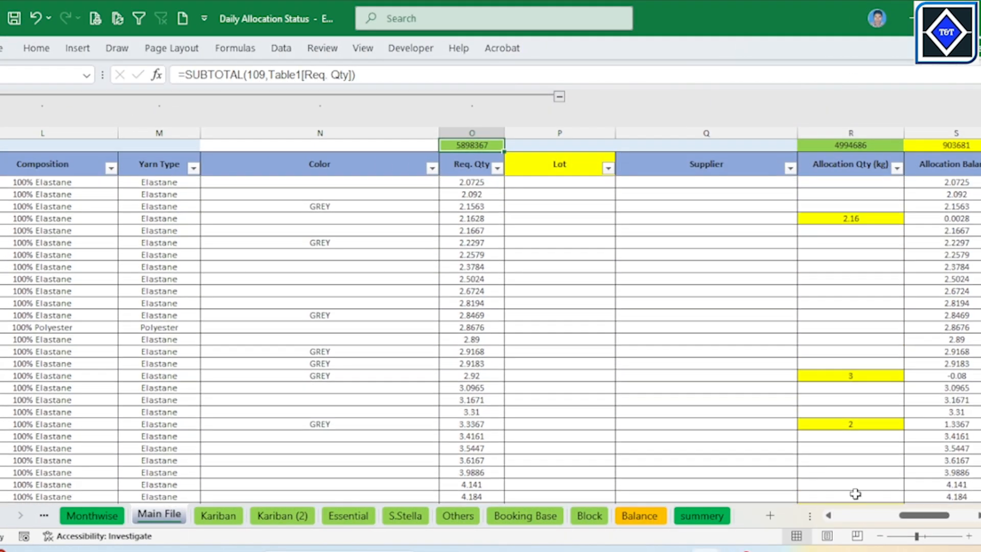
scroll(782, 373, up, 8)
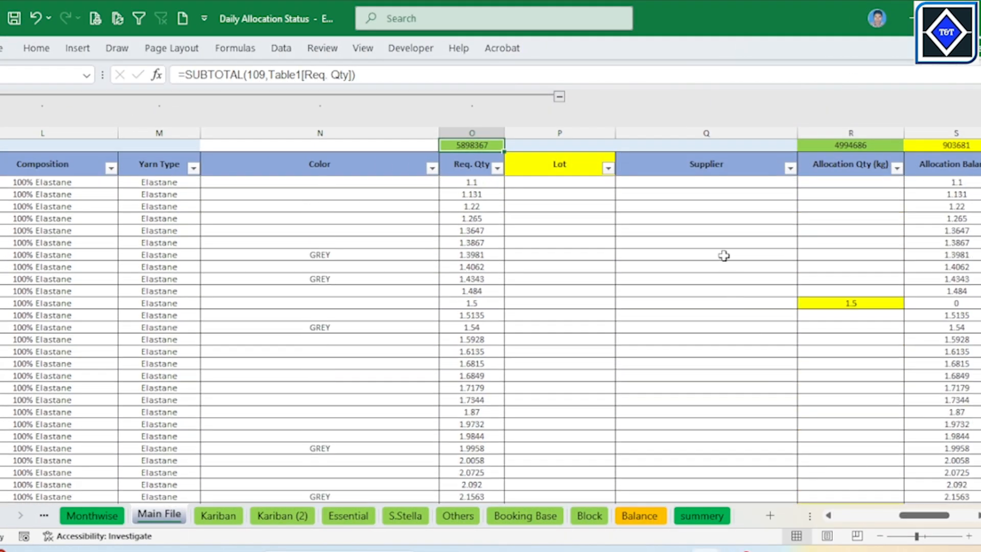
click(790, 168)
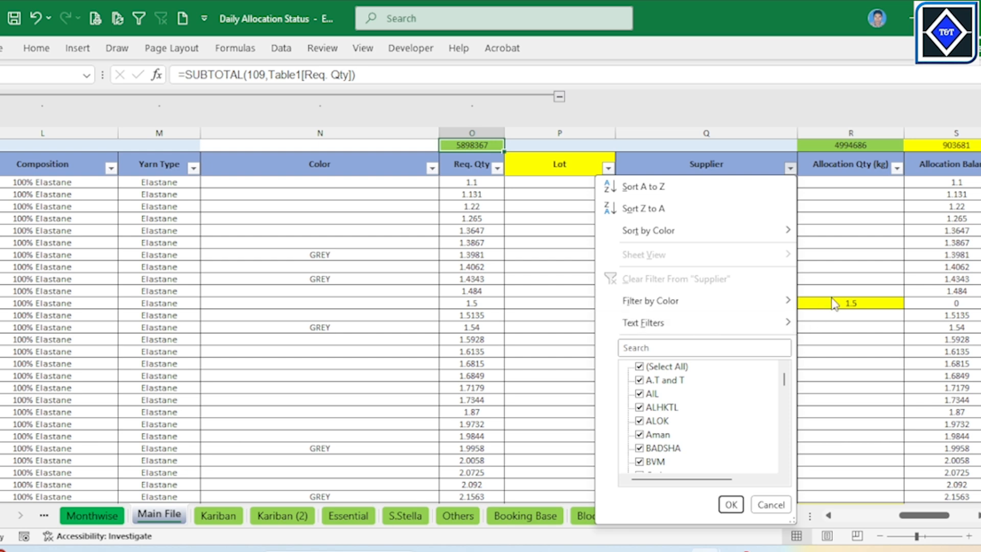
key(Escape)
drag(728, 194, 256, 464)
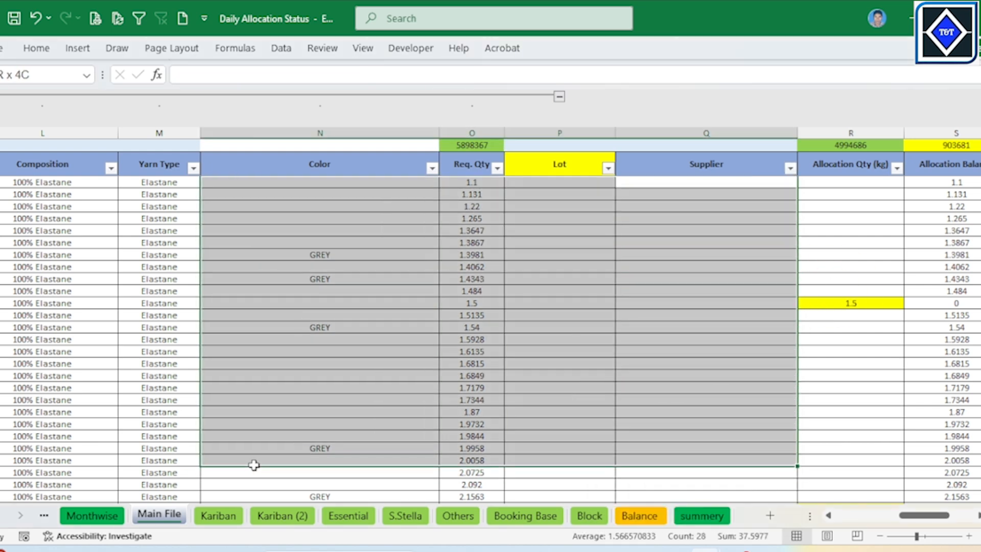
click(629, 407)
drag(731, 206, 698, 370)
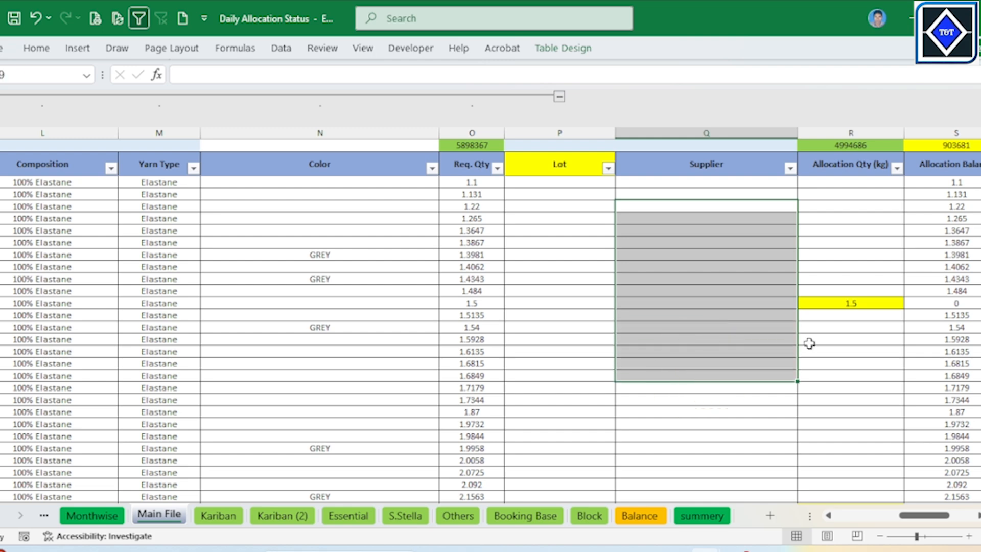
Switch to the browser and look over the YouTube channel page
click(608, 544)
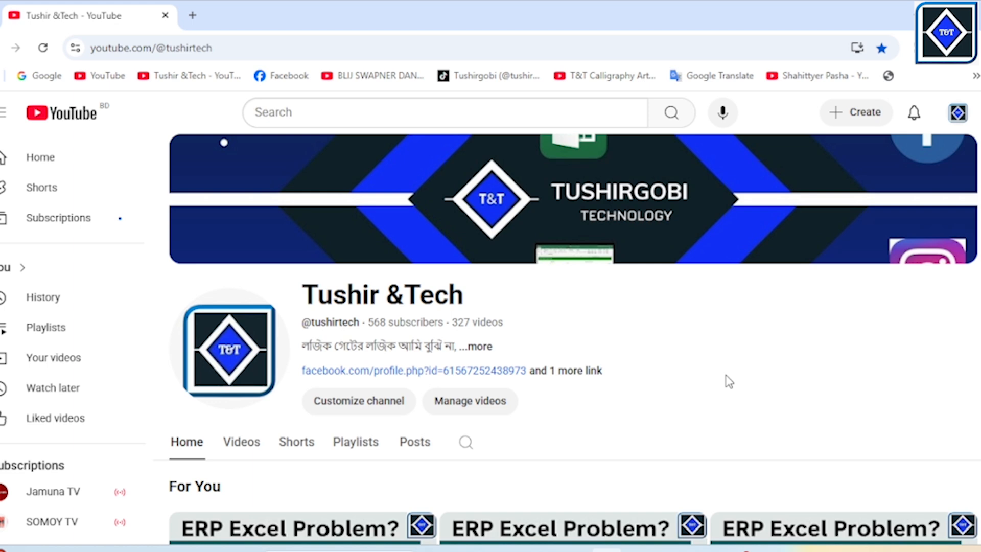
scroll(705, 393, down, 3)
scroll(714, 373, up, 3)
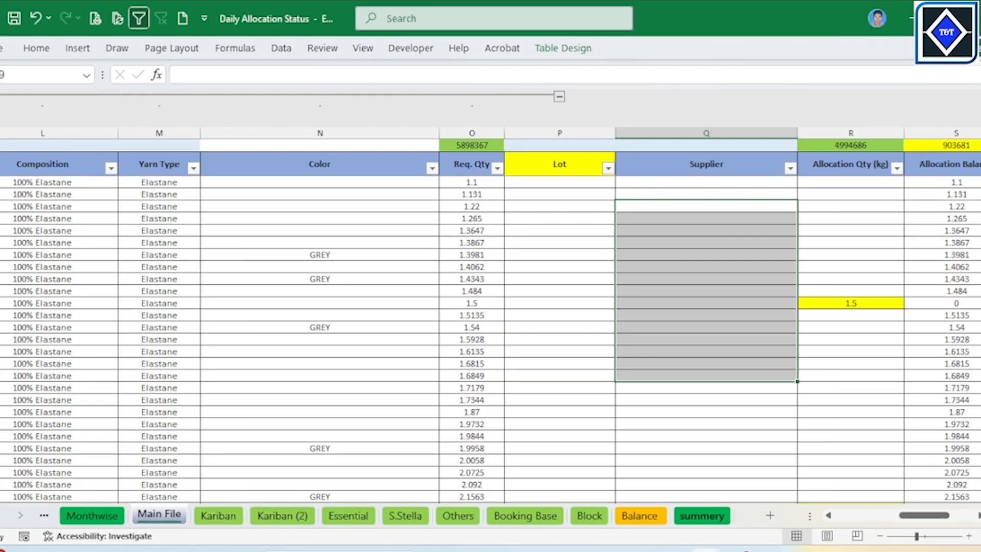
Switch to the Unique Data workbook in Excel and unhide Sheet1 and Sheet2
mouse_move(705, 549)
click(803, 498)
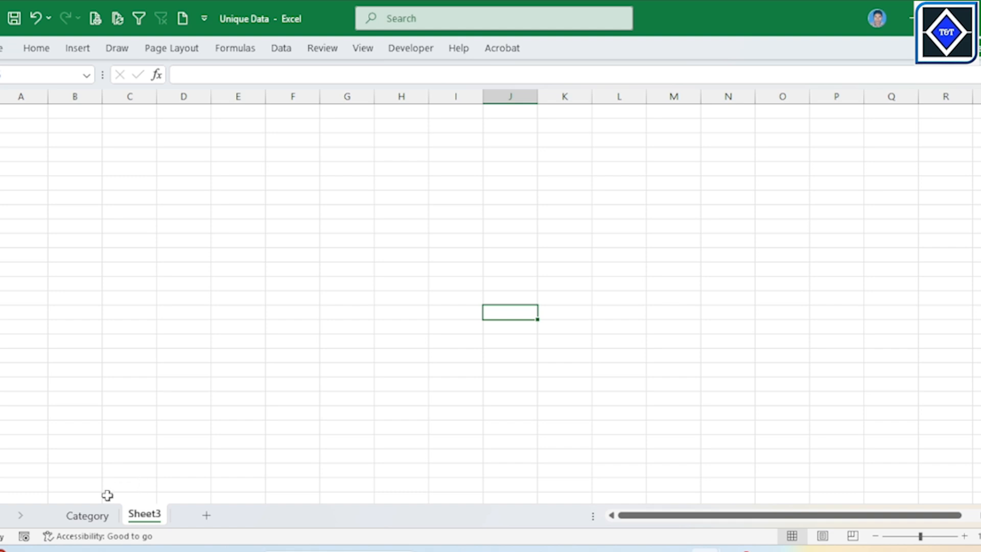
click(87, 515)
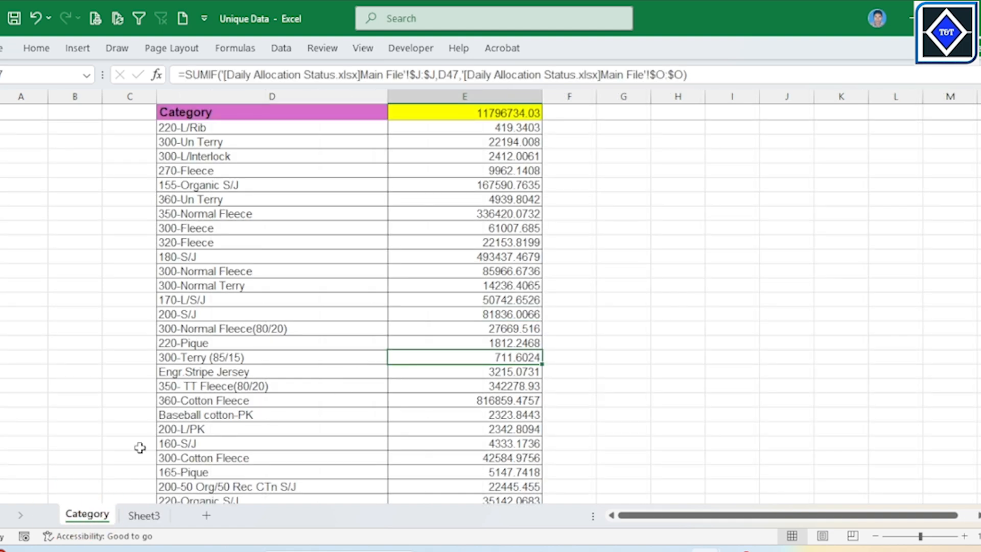
right_click(66, 512)
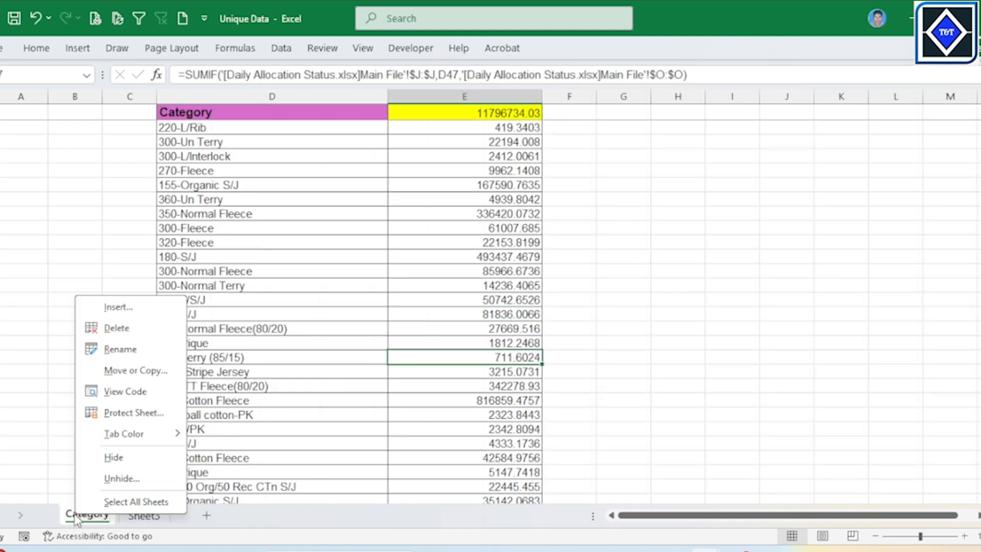
click(128, 478)
click(162, 523)
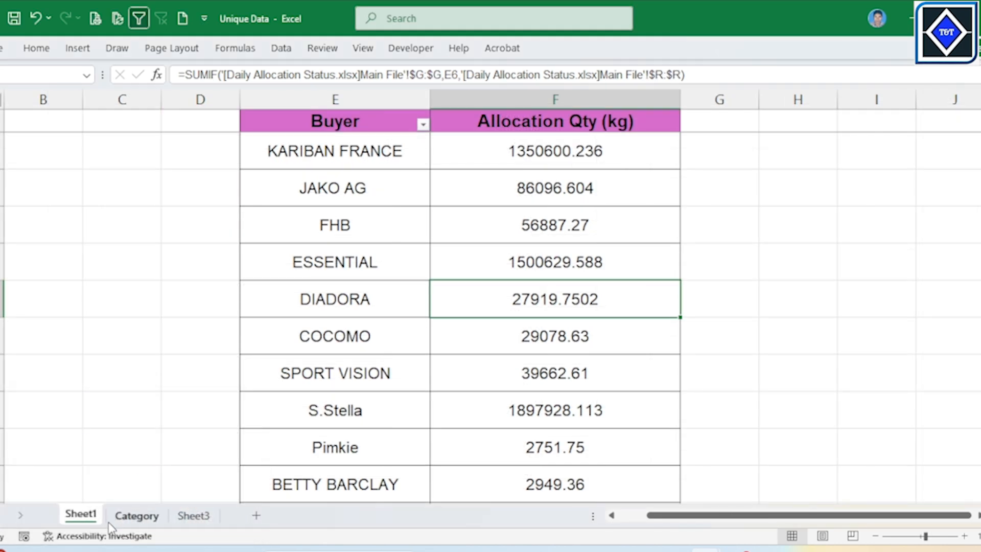
right_click(82, 517)
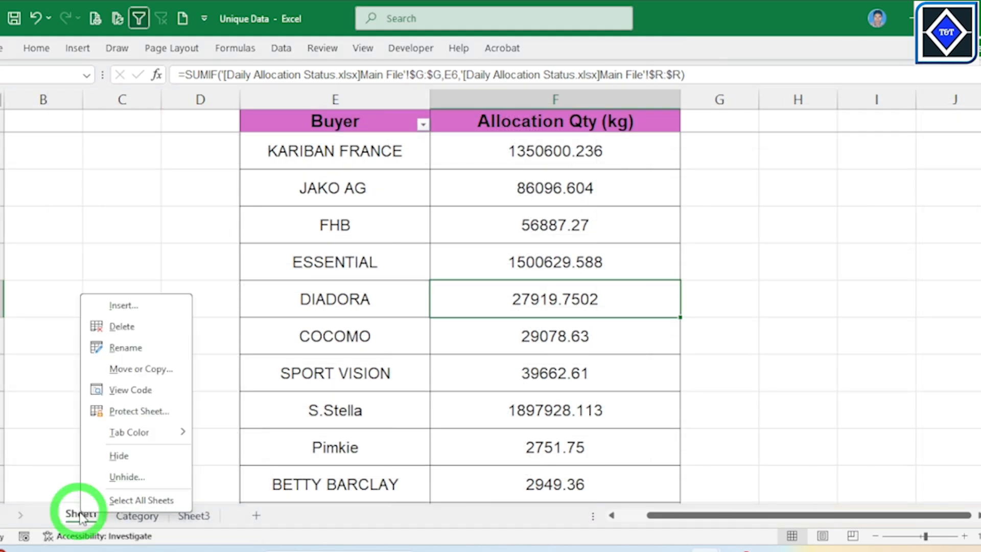
click(123, 478)
click(159, 522)
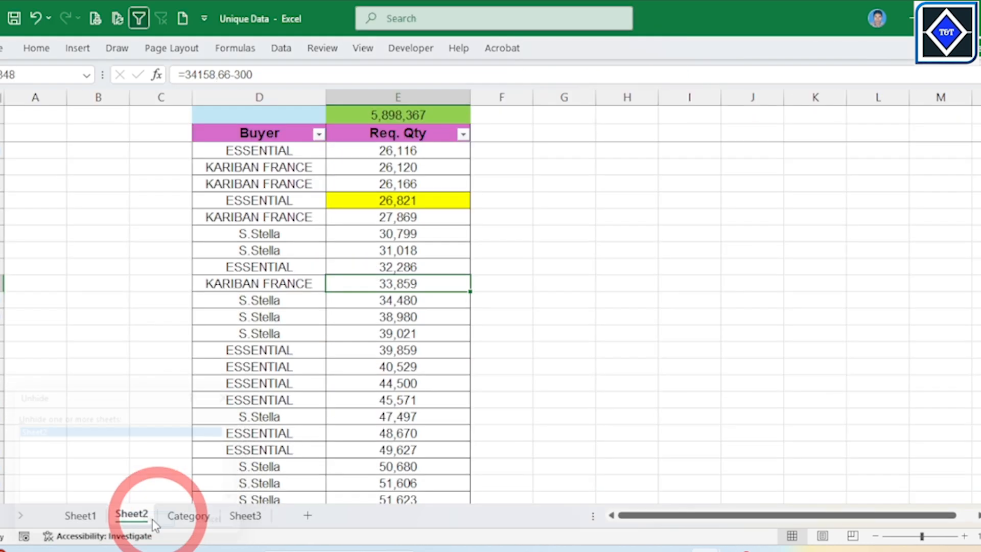
Review the buyer quantities on Sheet2 and Sheet1, the Category sheet and the blank Sheet3
click(357, 317)
click(305, 231)
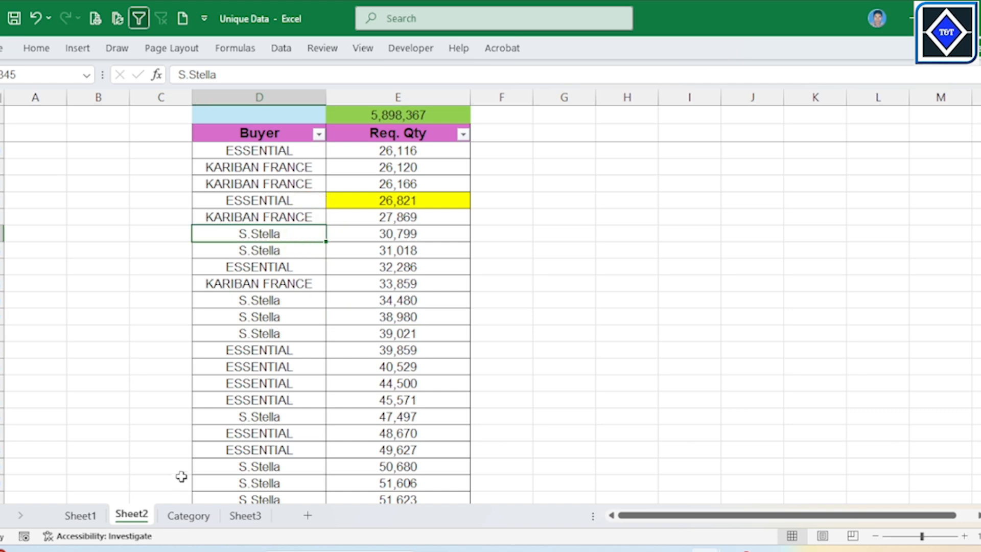
click(81, 515)
click(341, 286)
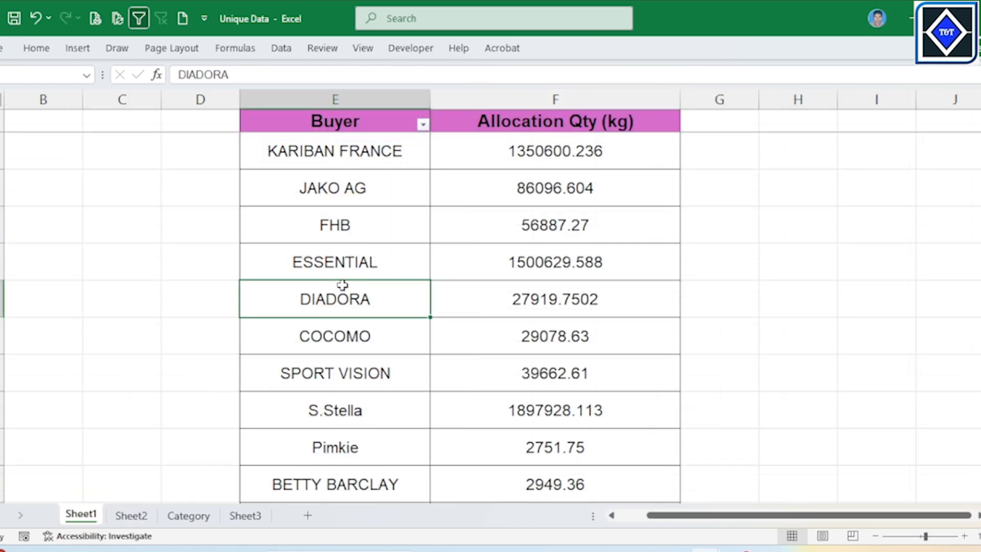
click(517, 275)
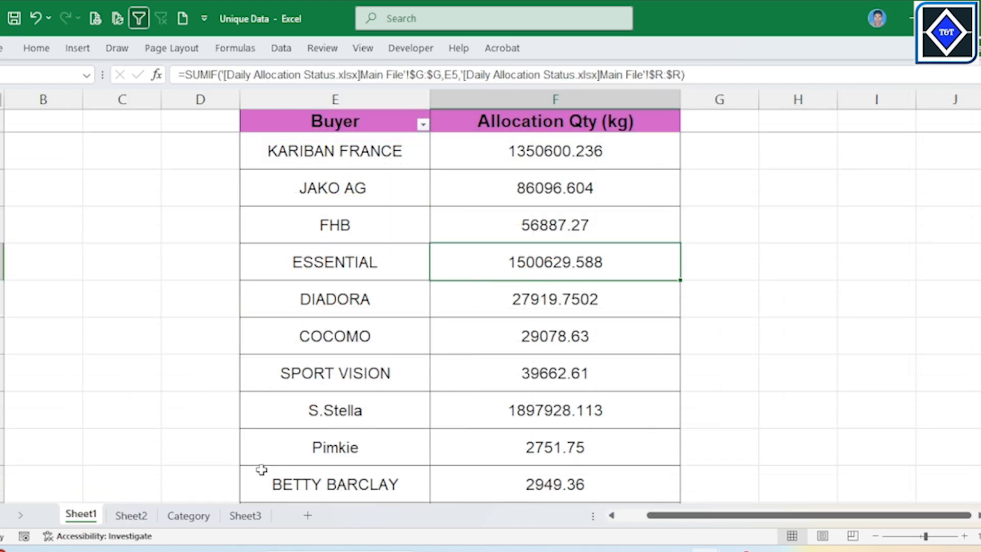
click(190, 516)
click(245, 515)
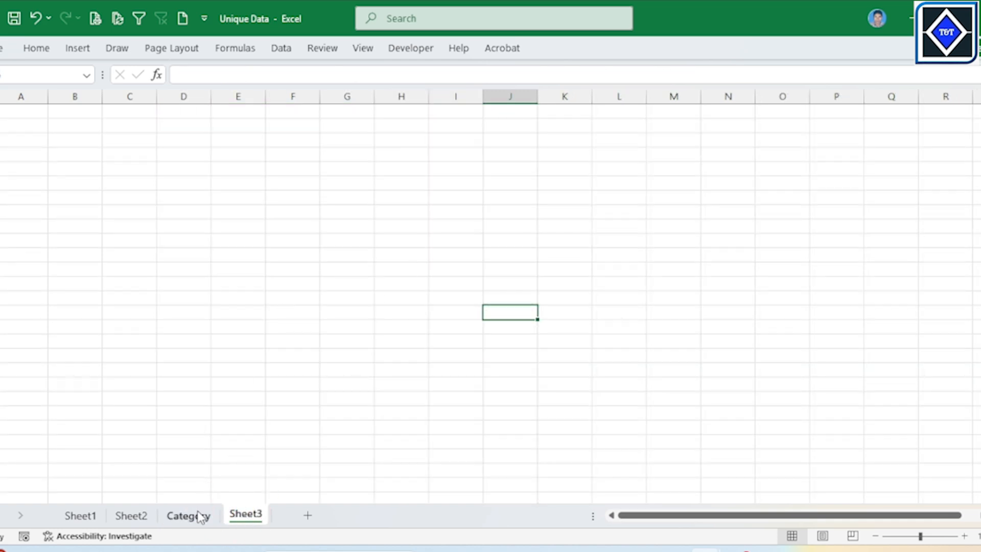
click(376, 325)
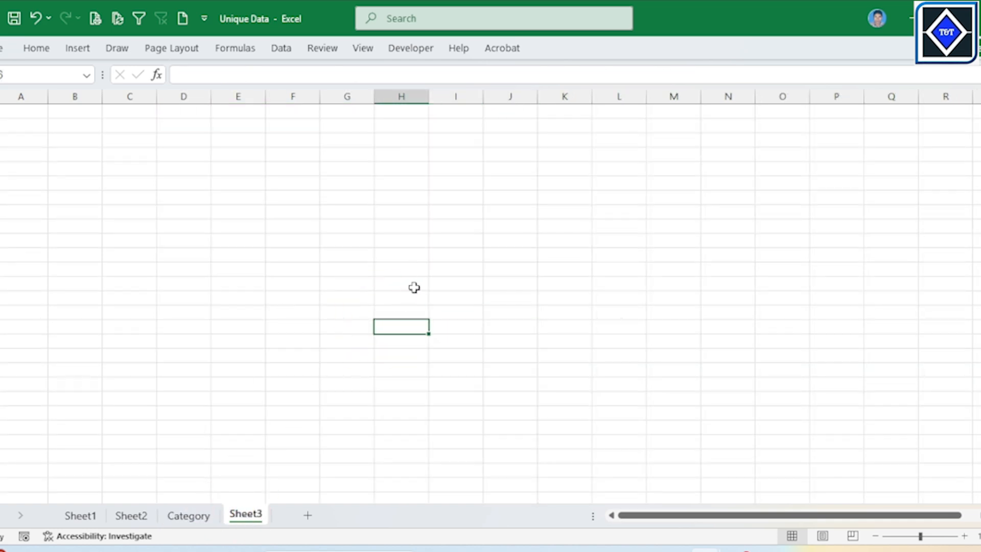
Copy the whole Supplier column from the Main File sheet of Daily Allocation Status into column E of Sheet3 in Unique Data
mouse_move(688, 543)
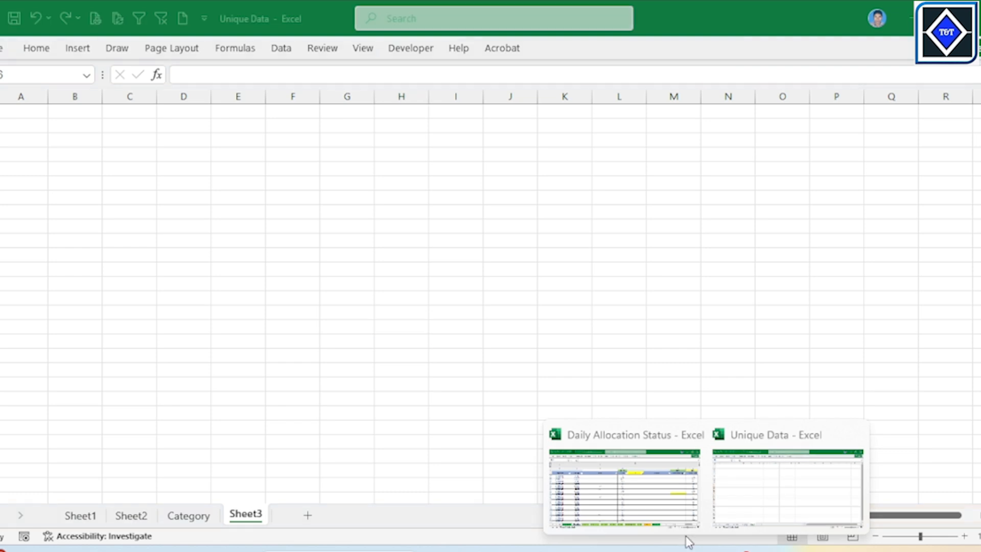
click(657, 494)
click(706, 132)
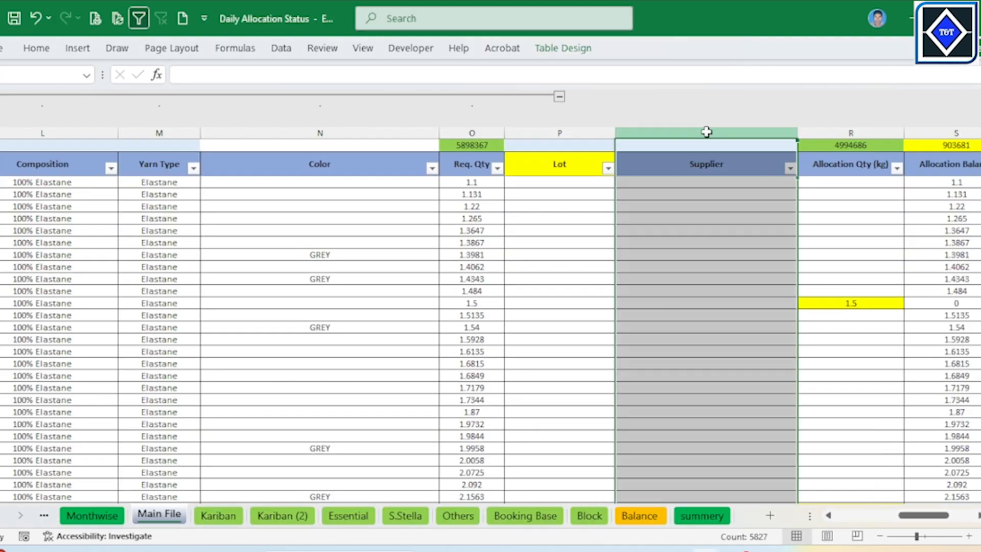
right_click(706, 133)
click(724, 189)
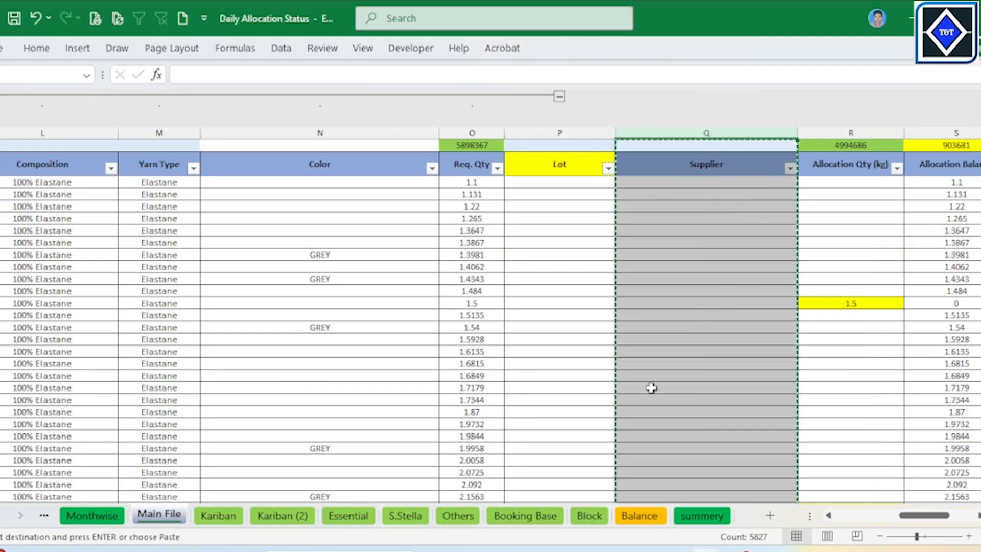
mouse_move(689, 543)
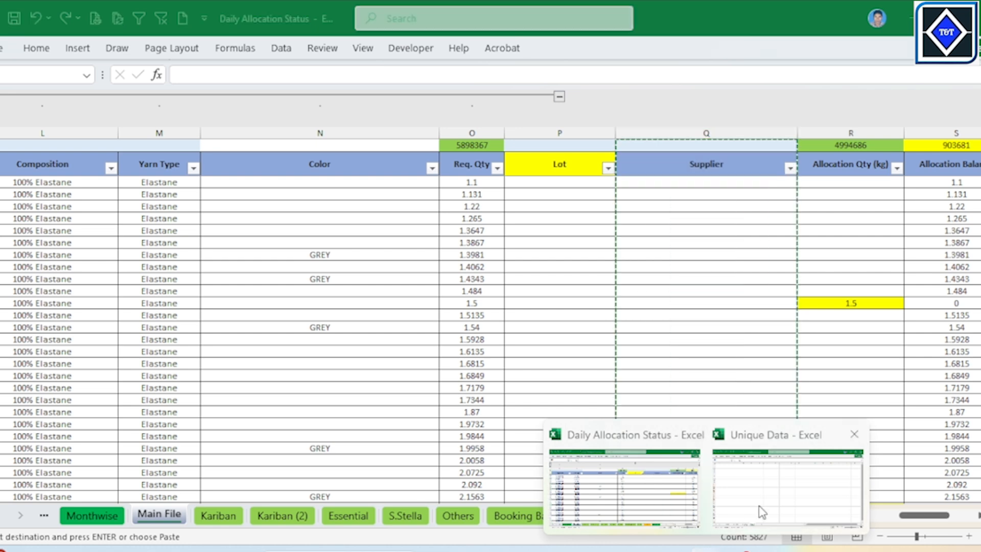
click(792, 480)
right_click(238, 95)
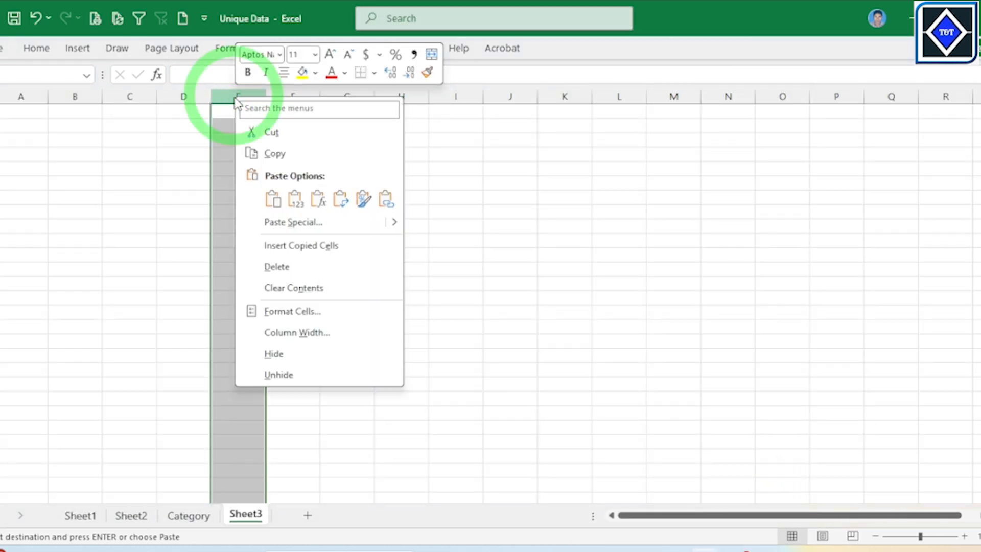
click(273, 199)
Delete the empty first row above the Supplier header on Sheet3
click(293, 183)
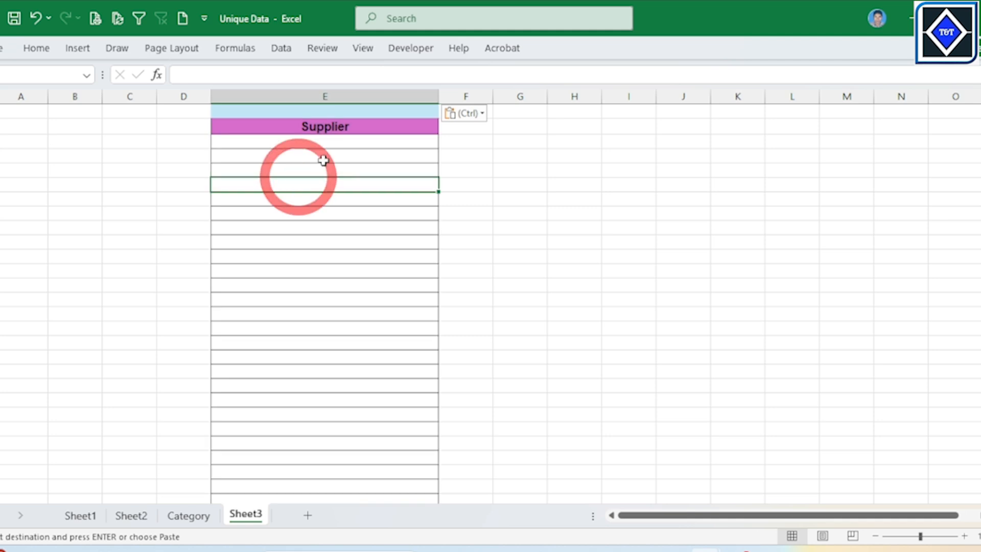
click(351, 140)
click(354, 112)
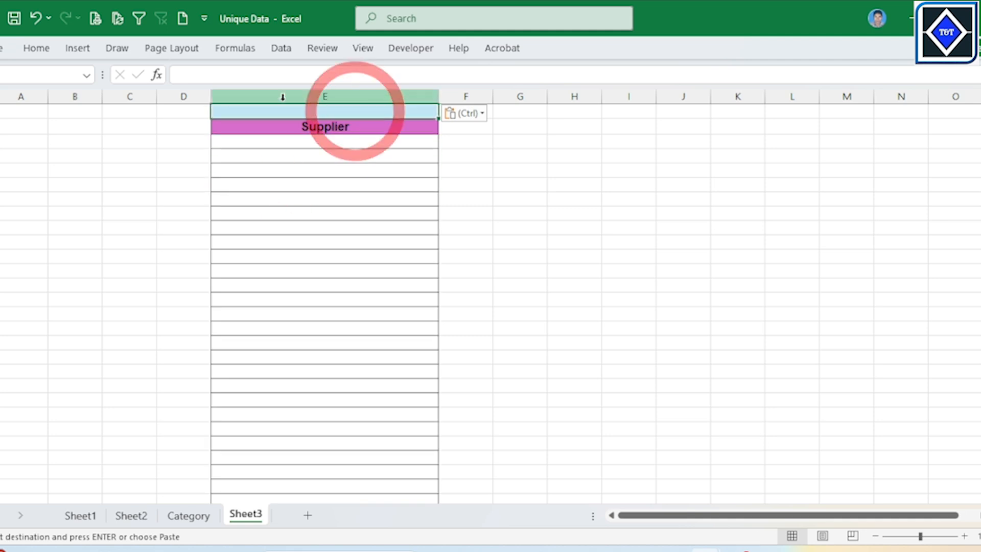
click(3, 111)
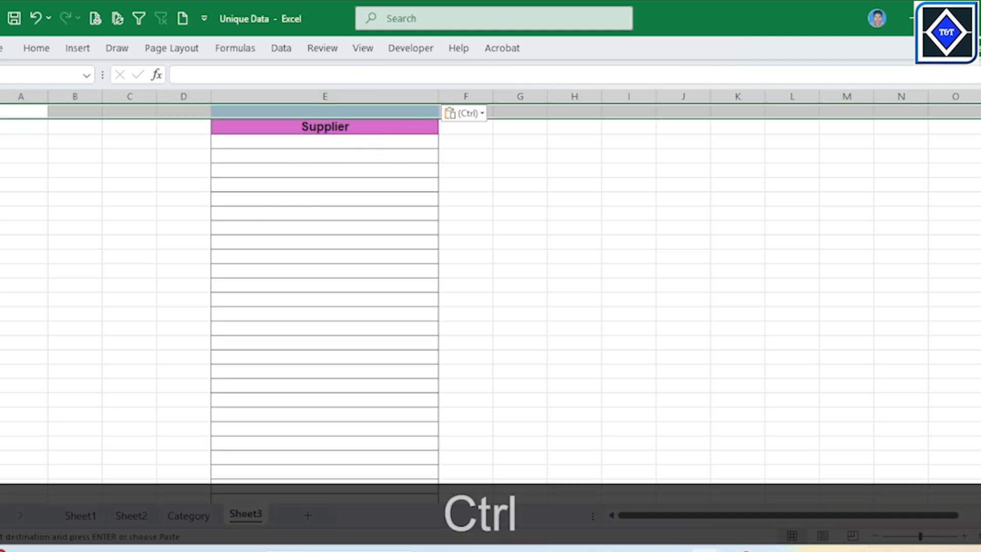
key(ctrl+KP_Subtract)
click(302, 179)
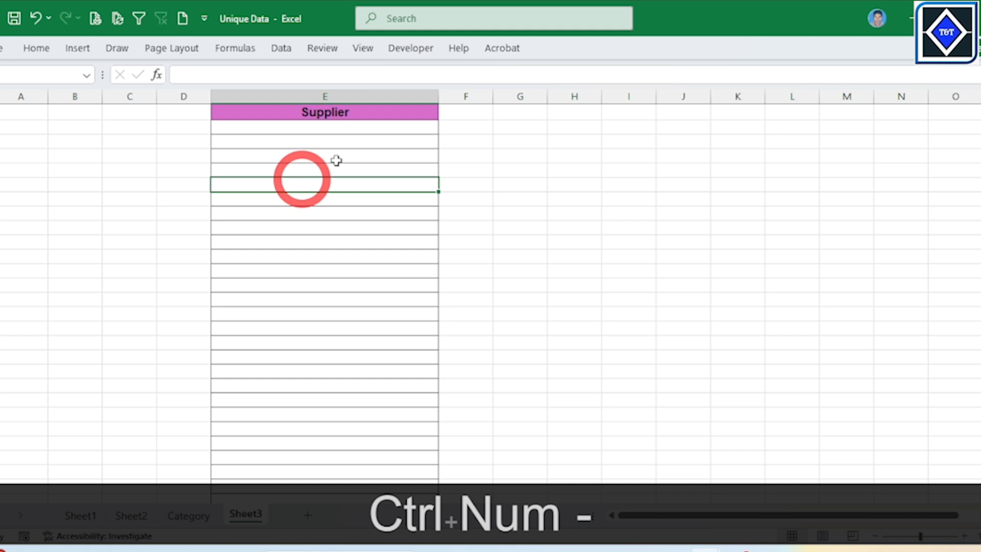
Compare the Supplier column on Sheet3 with the source Supplier column on Main File in Daily Allocation Status, returning to Unique Data
click(351, 127)
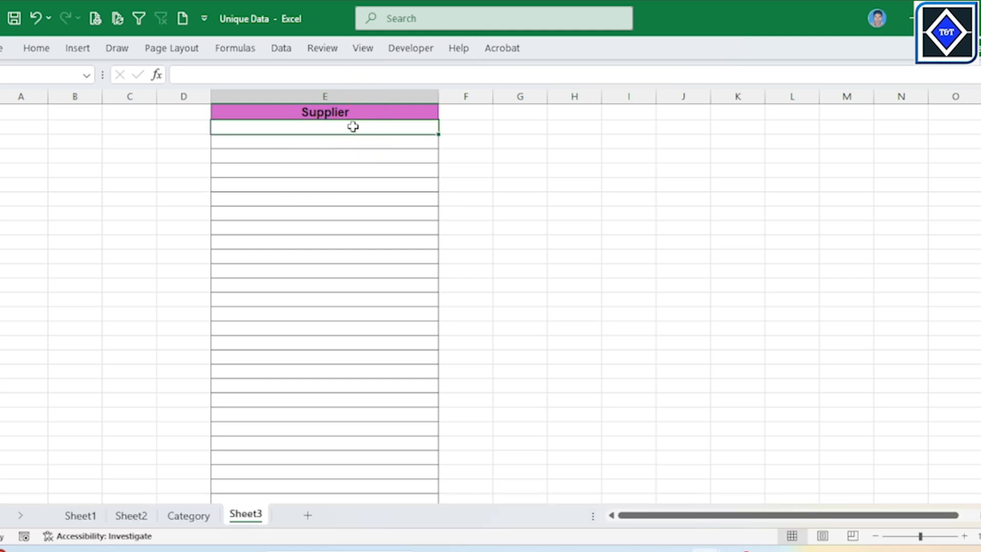
click(340, 253)
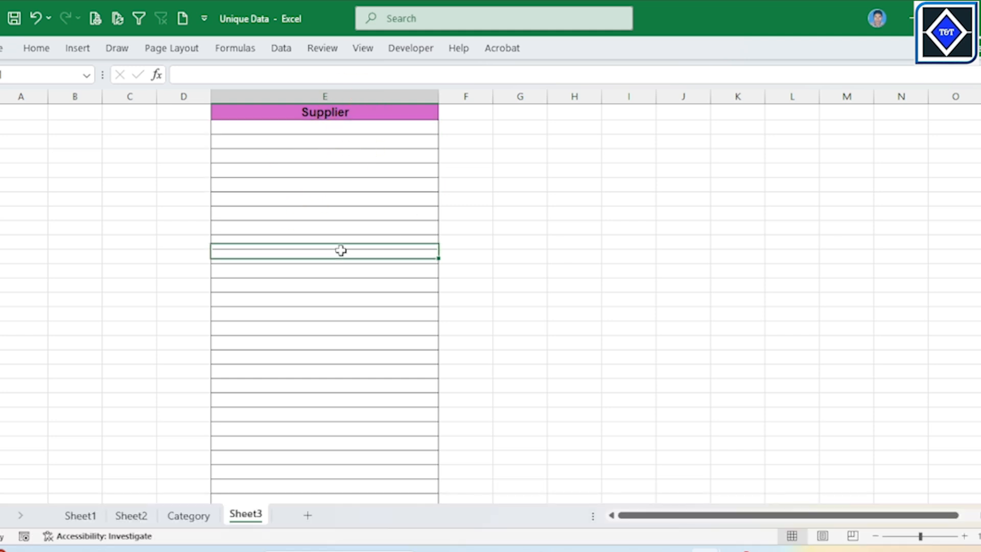
mouse_move(705, 549)
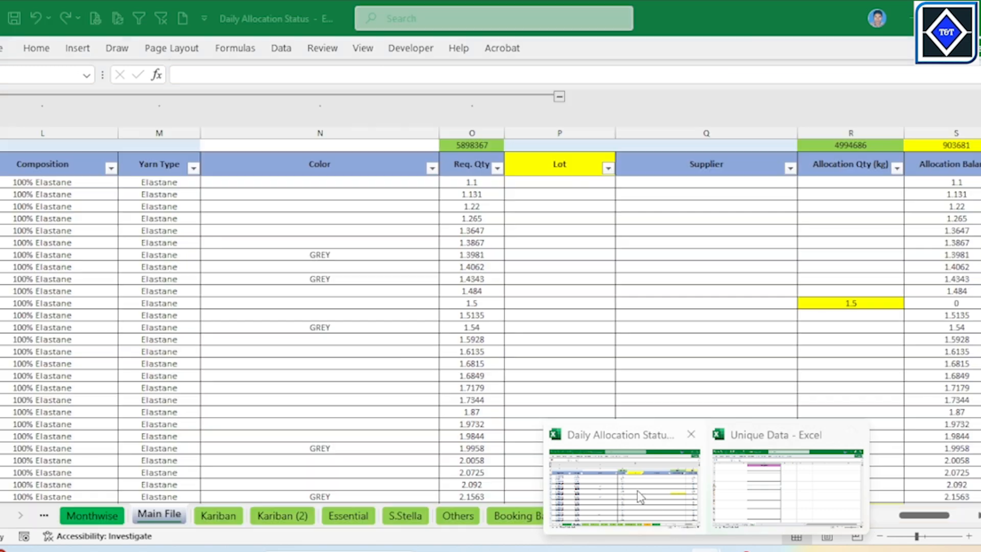
click(636, 490)
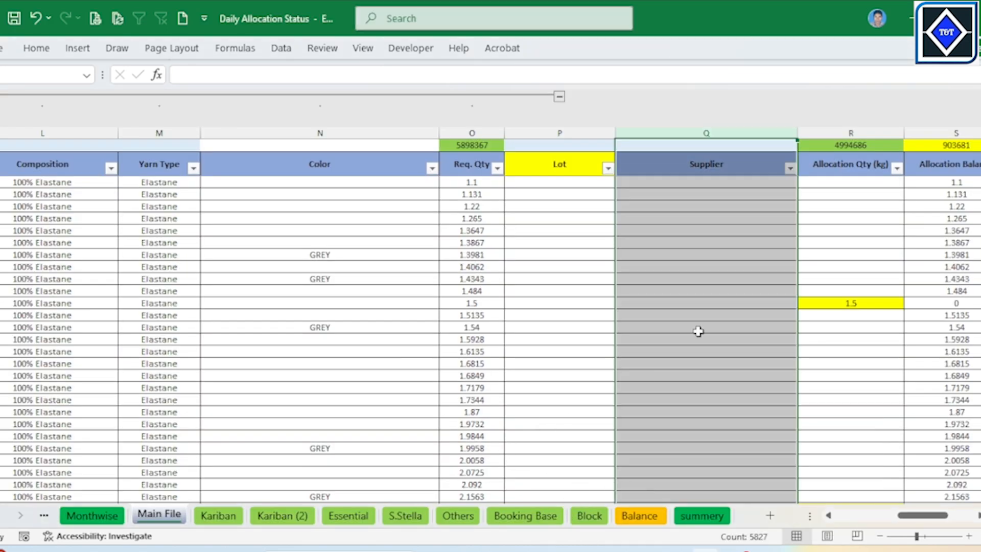
click(687, 315)
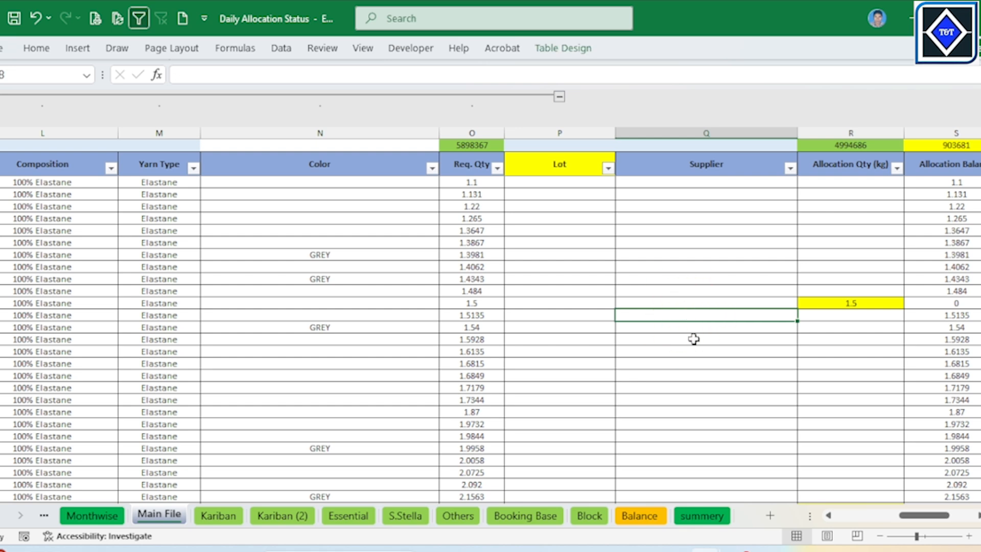
mouse_move(705, 549)
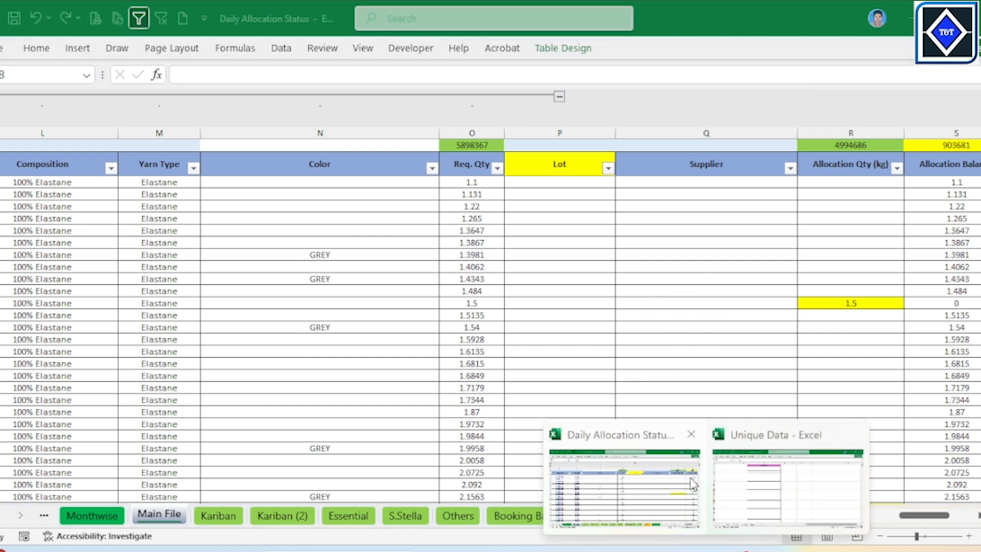
click(622, 490)
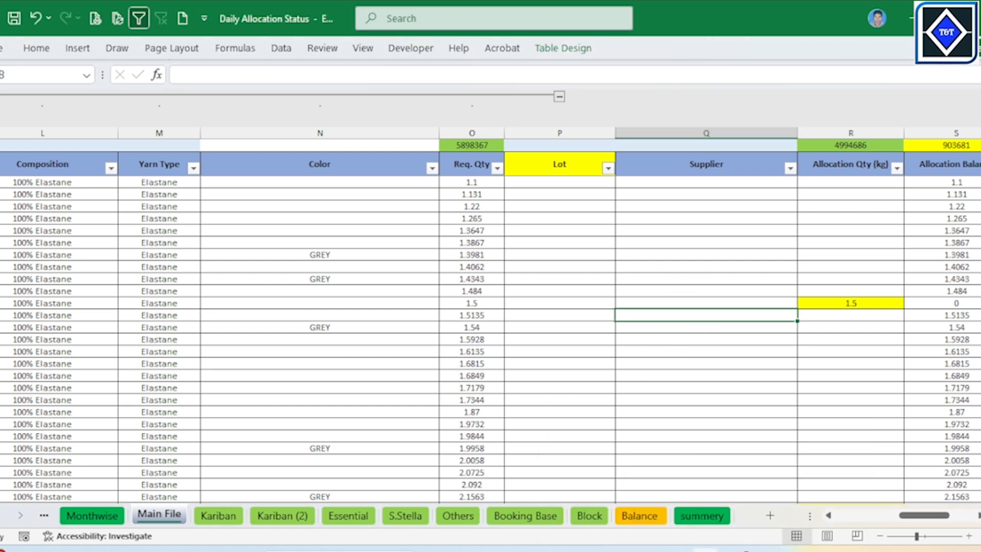
mouse_move(705, 549)
click(746, 497)
click(416, 355)
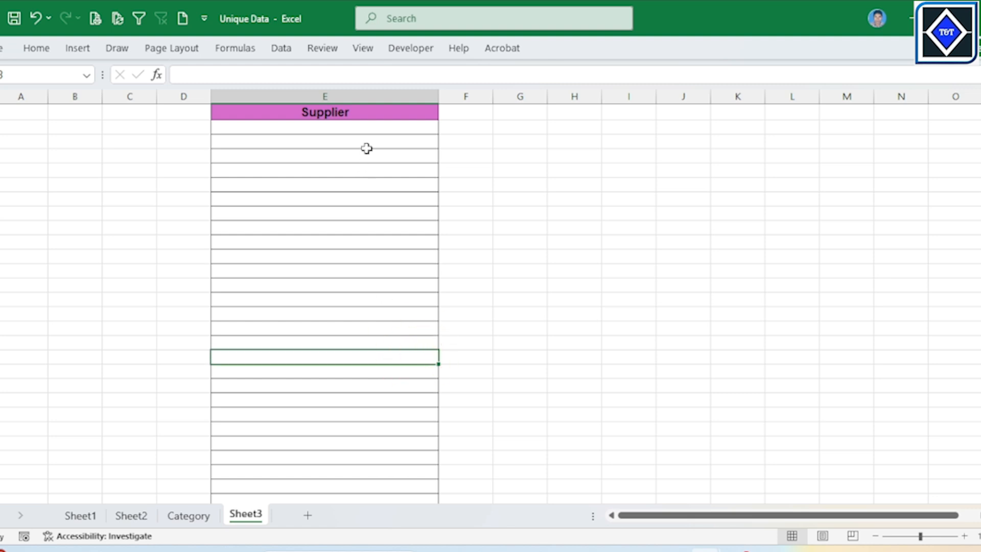
Examine the extent of the blank cells between the Supplier header and the first supplier name on Sheet3
drag(374, 127, 379, 531)
key(ctrl+shift+Down)
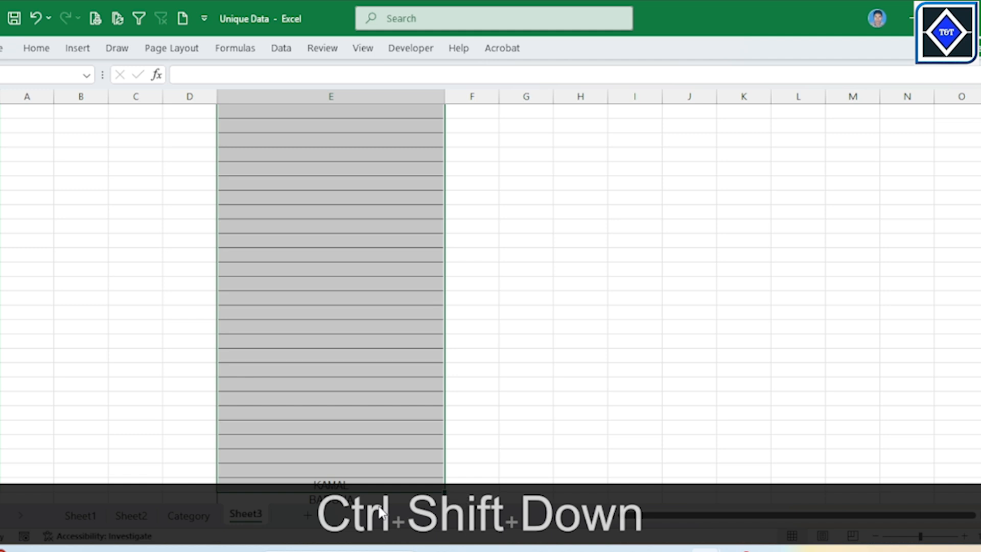
click(445, 373)
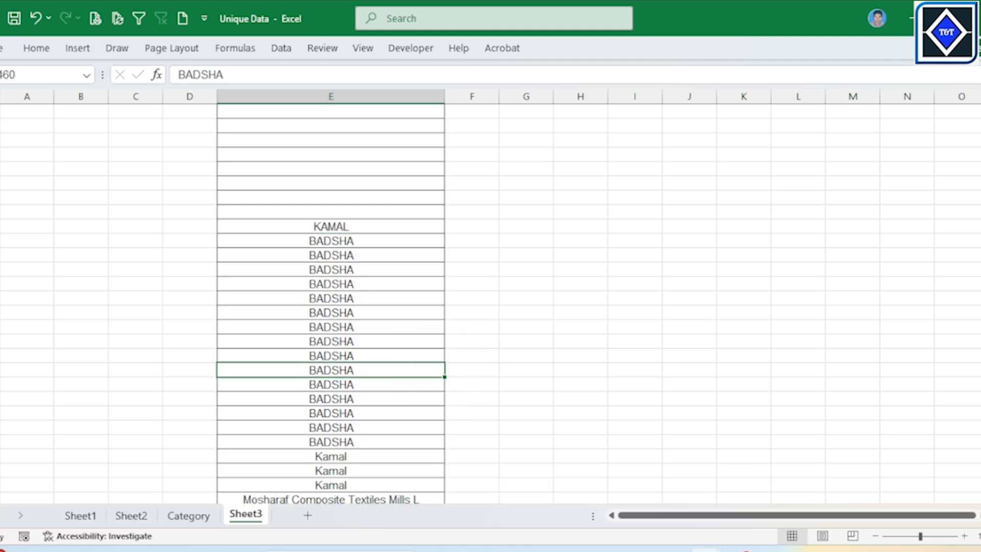
scroll(898, 344, up, 20)
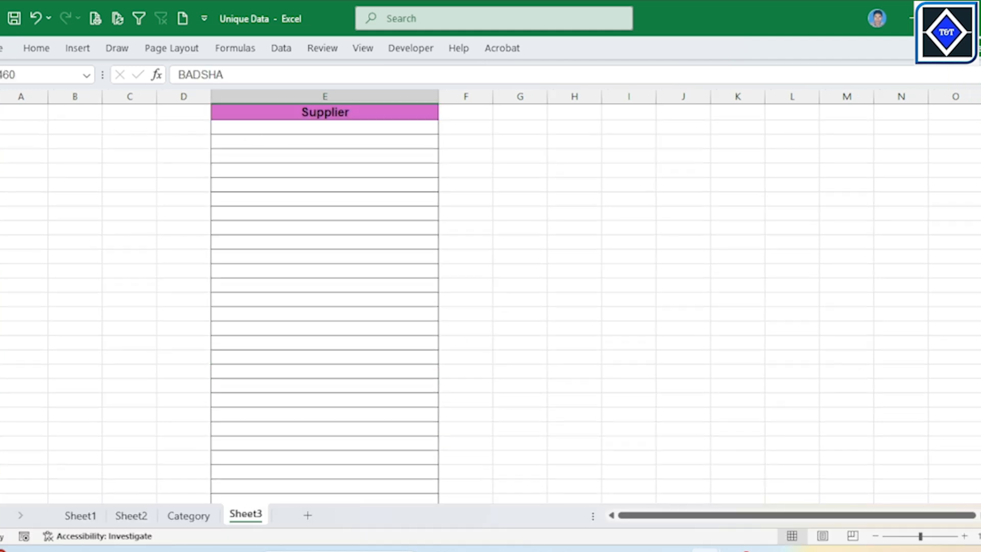
drag(2, 127, 344, 397)
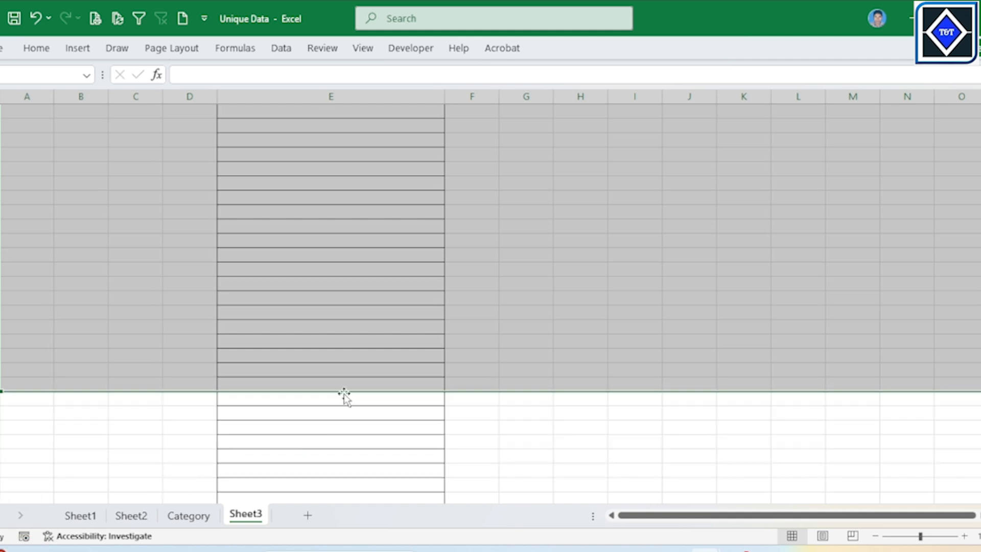
click(351, 365)
key(ctrl+shift+Down)
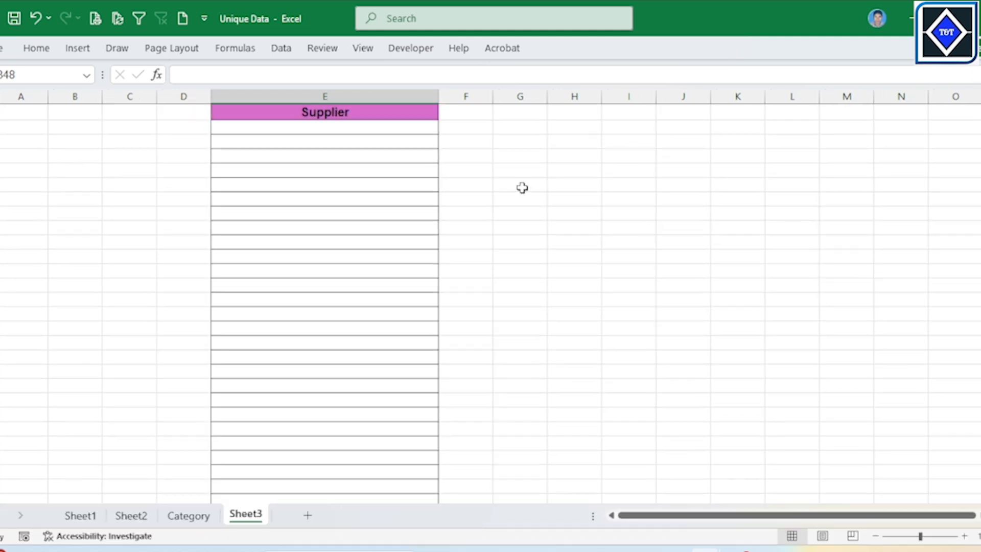
Add a filter to the Supplier header on Sheet3 and sort the column A to Z
click(340, 112)
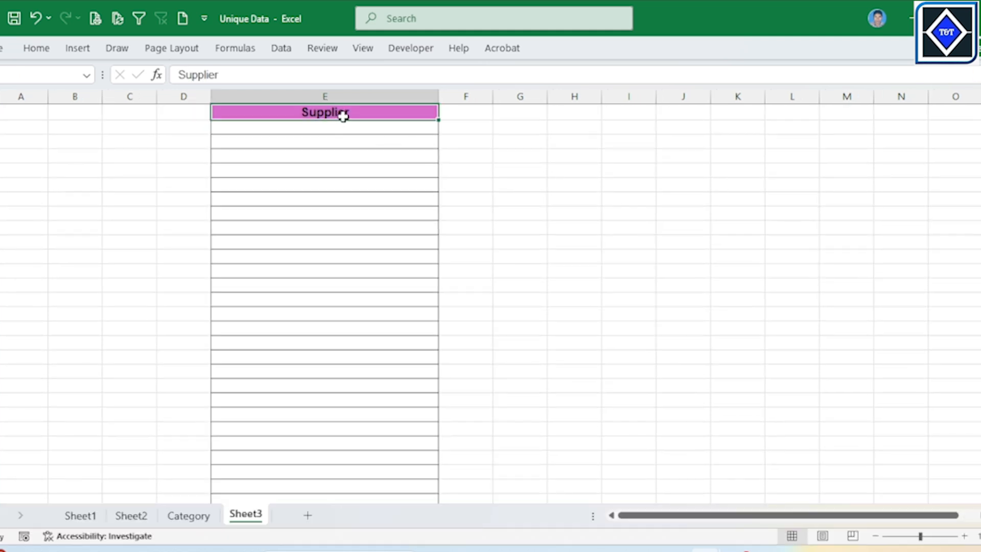
key(ctrl+shift+l)
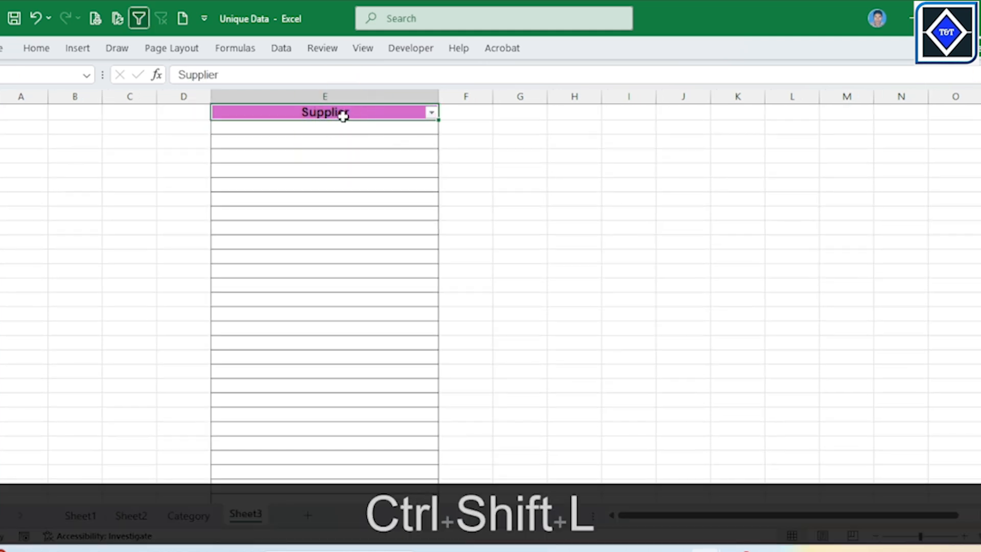
click(432, 113)
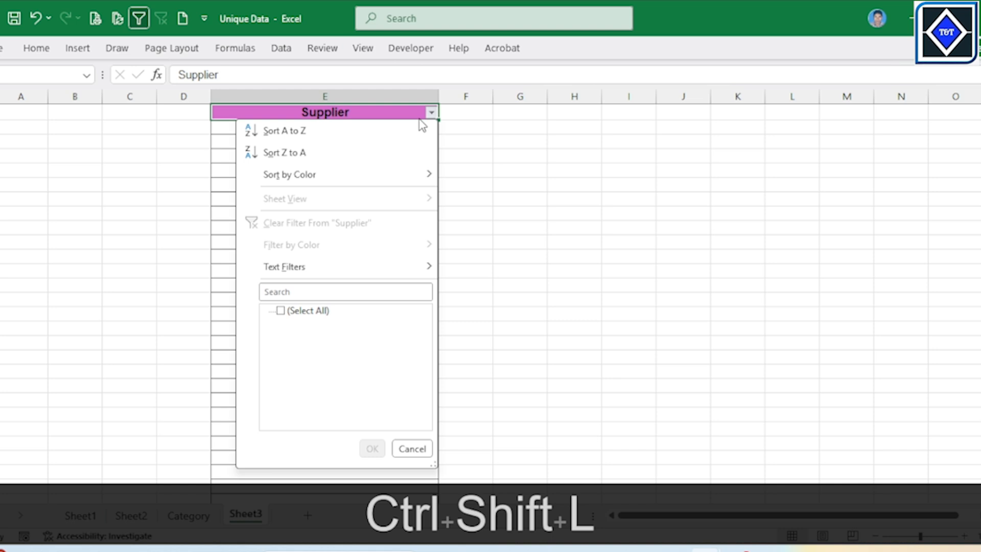
click(316, 130)
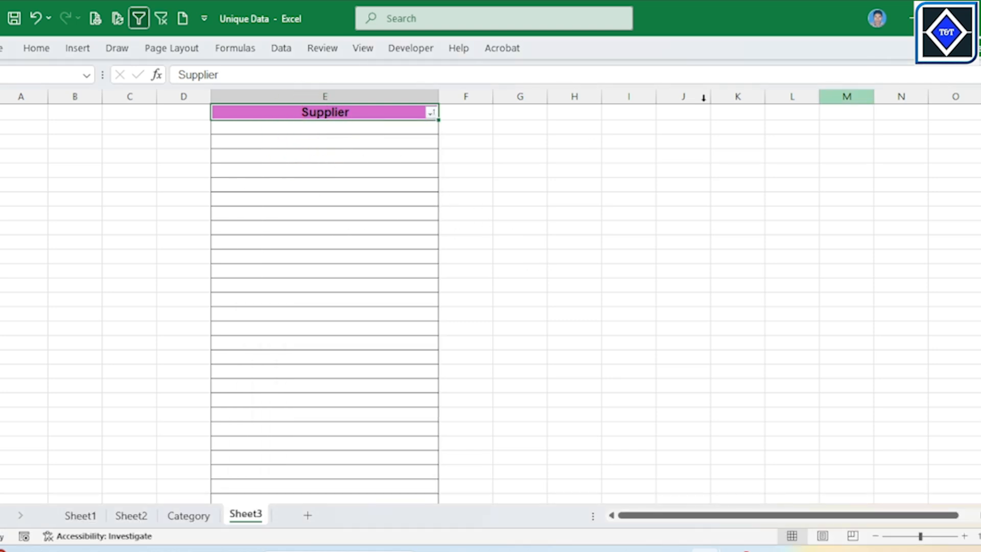
Delete the entire rows of all blank cells between the Supplier header and the first supplier name
click(320, 131)
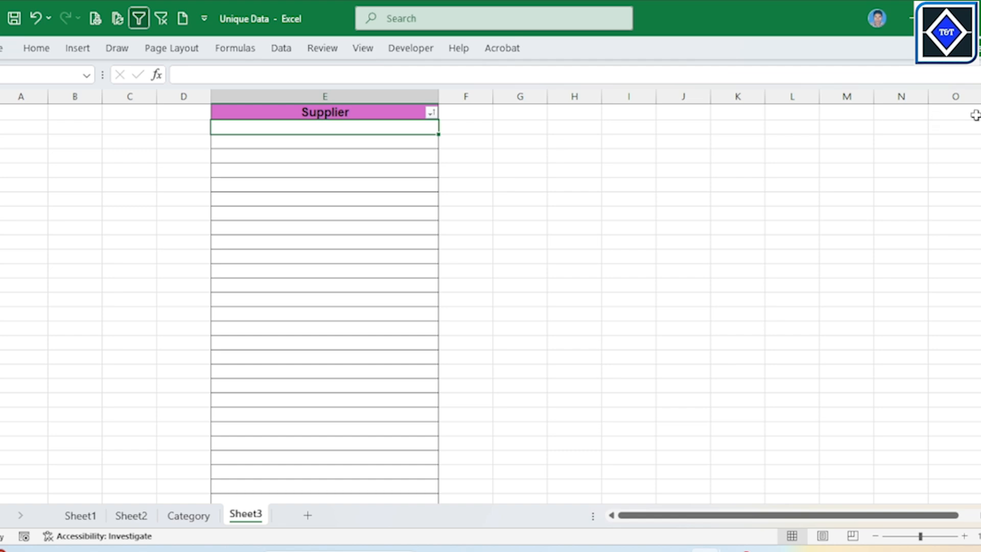
scroll(490, 301, down, 10)
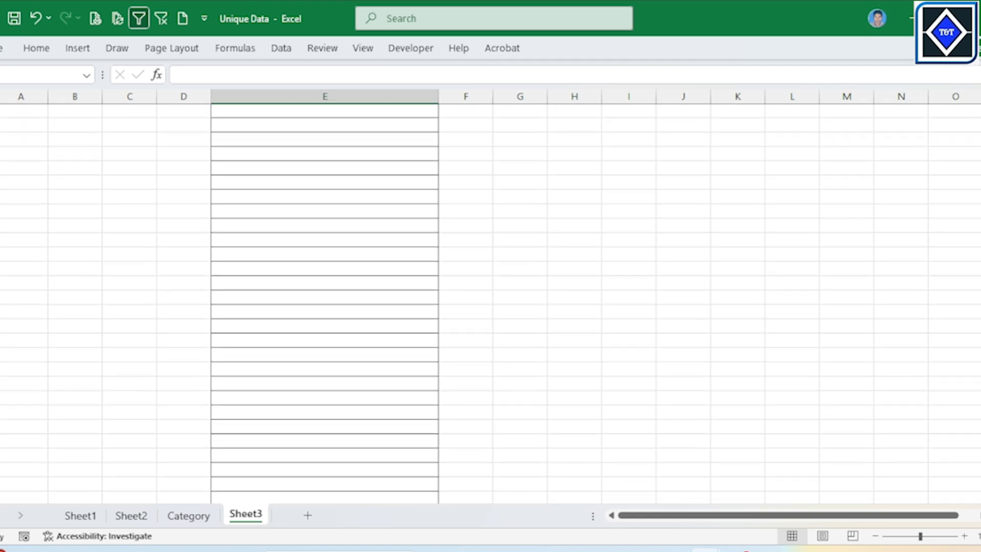
scroll(331, 301, down, 10)
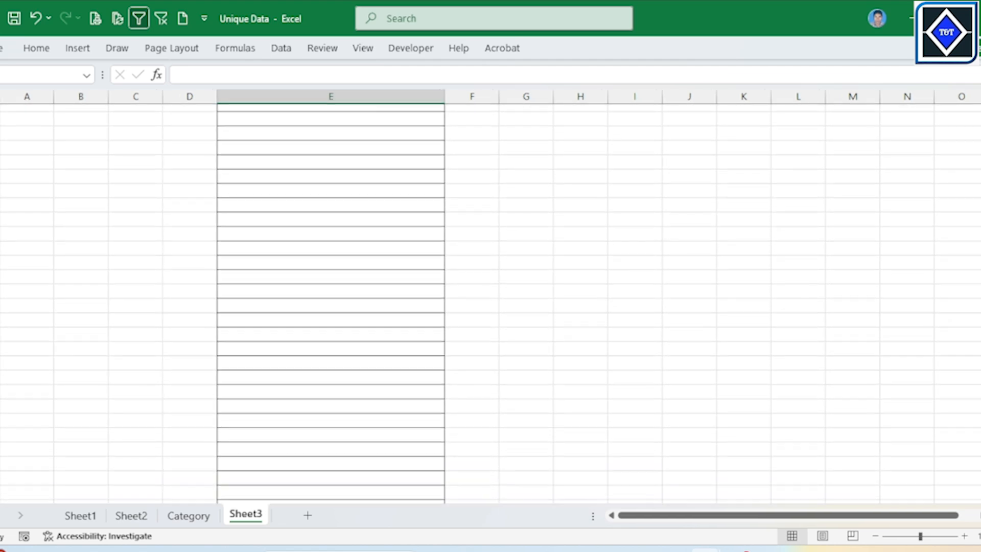
scroll(331, 301, down, 15)
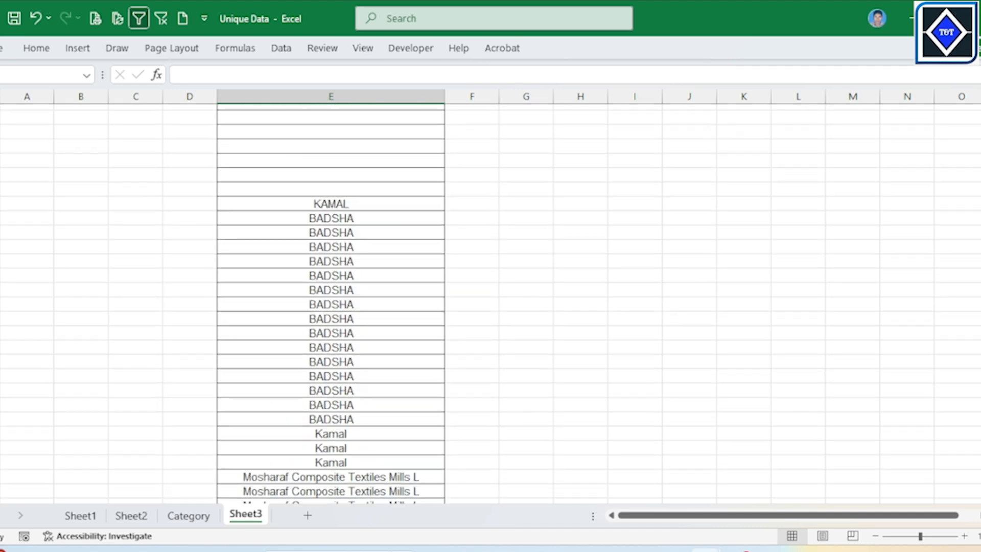
key(shift)
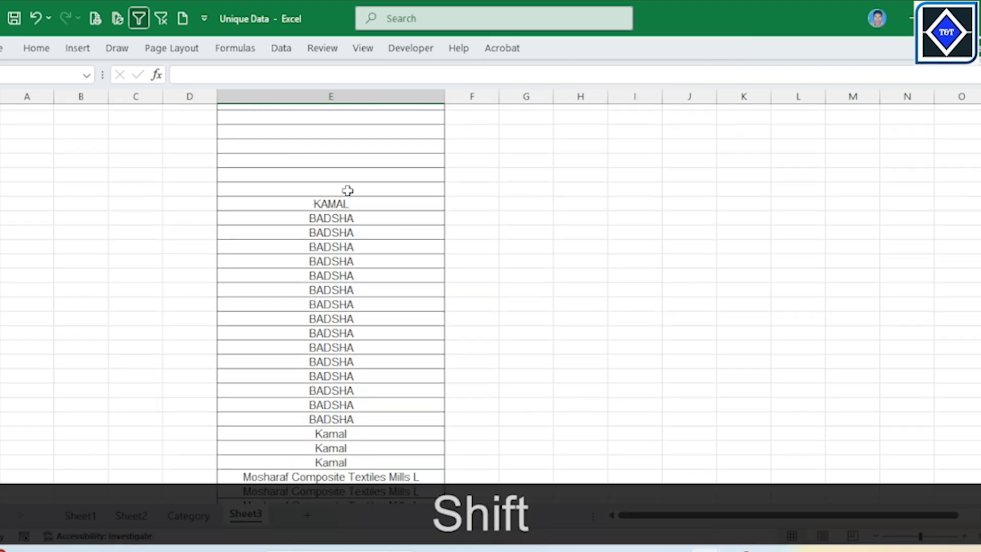
shift+click(348, 190)
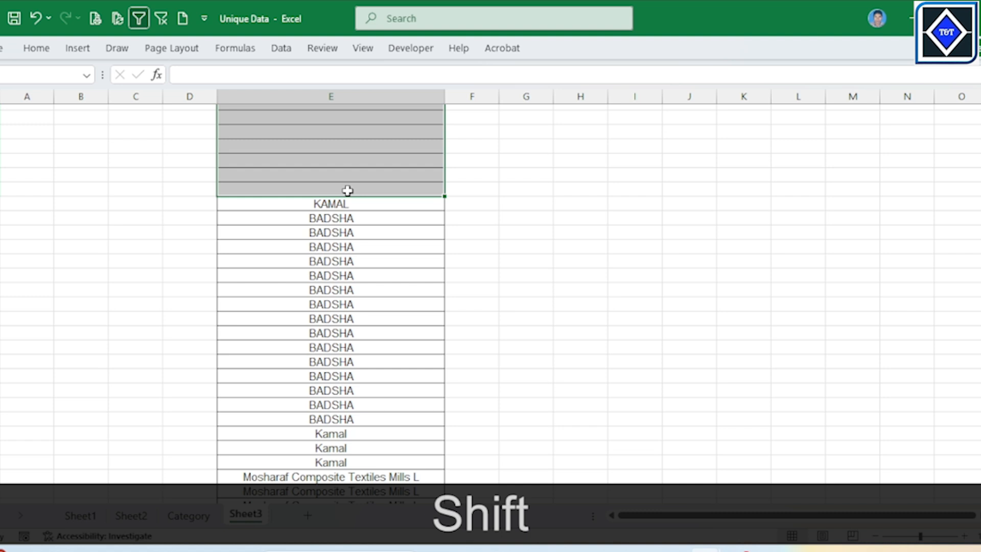
key(ctrl+KP_Subtract)
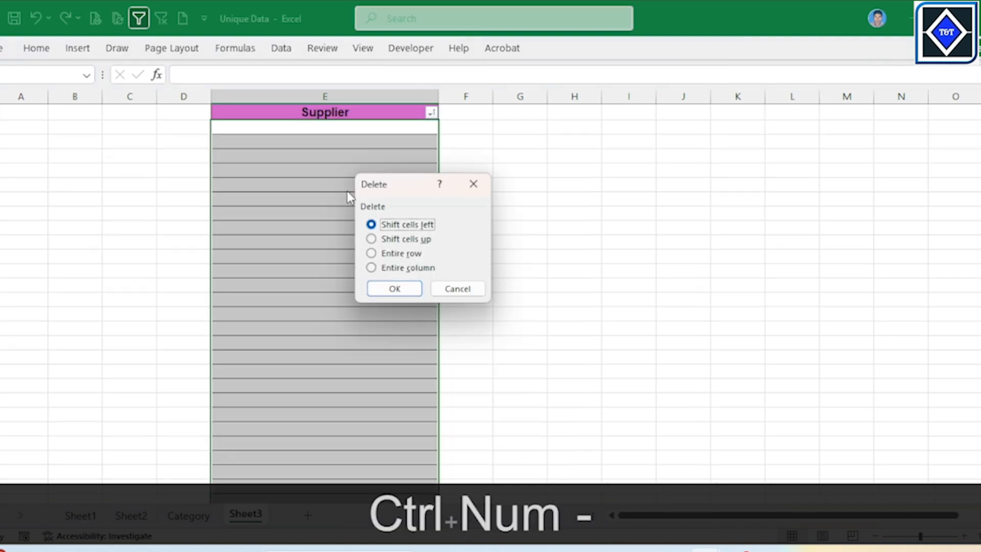
click(412, 253)
click(399, 289)
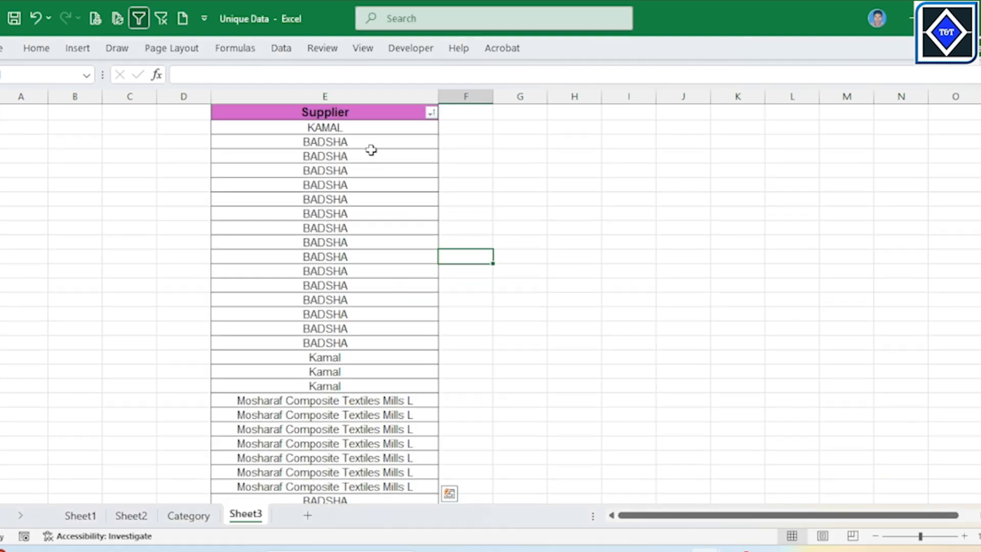
Check the filled supplier entries on Sheet3 and widen column E slightly
click(367, 128)
key(ctrl+shift+Down)
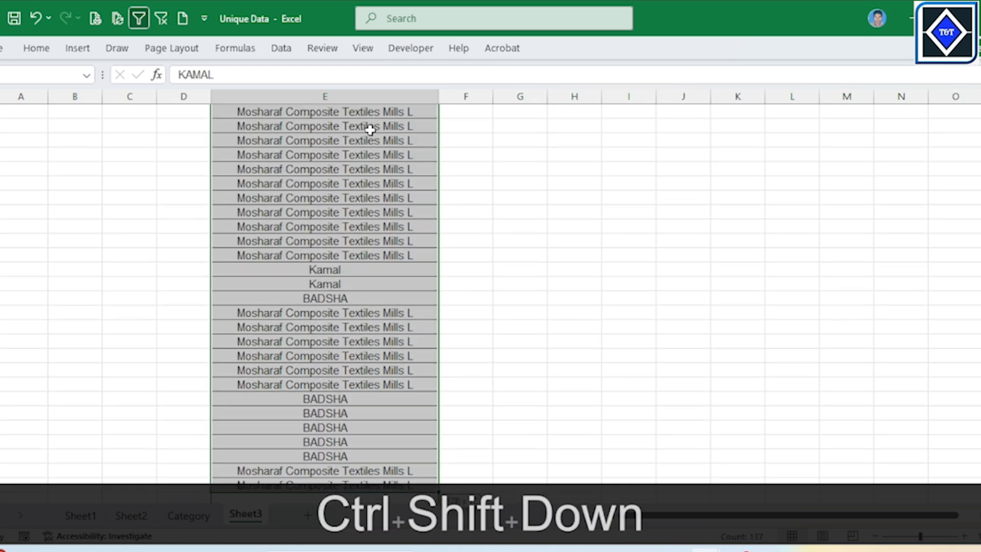
scroll(370, 130, down, 4)
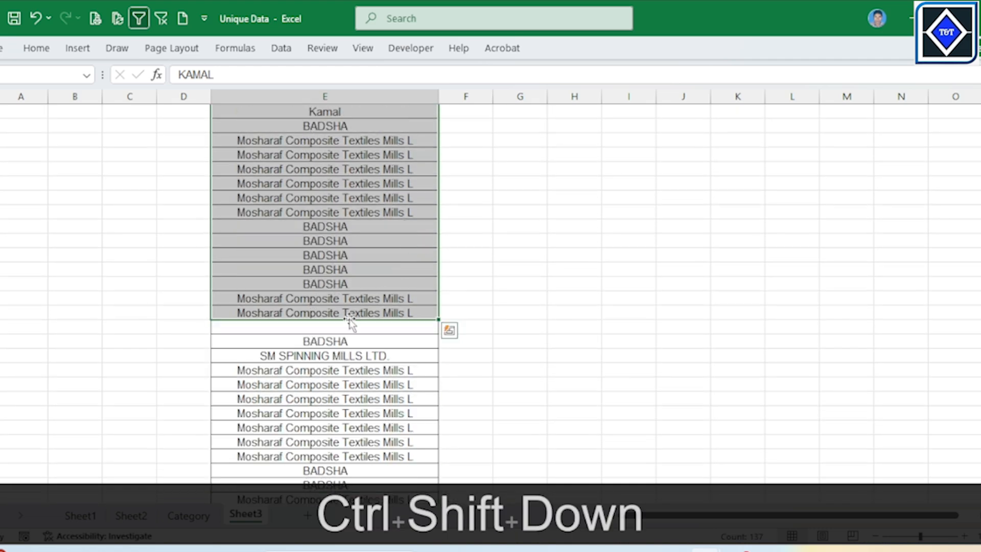
click(340, 409)
scroll(352, 406, down, 5)
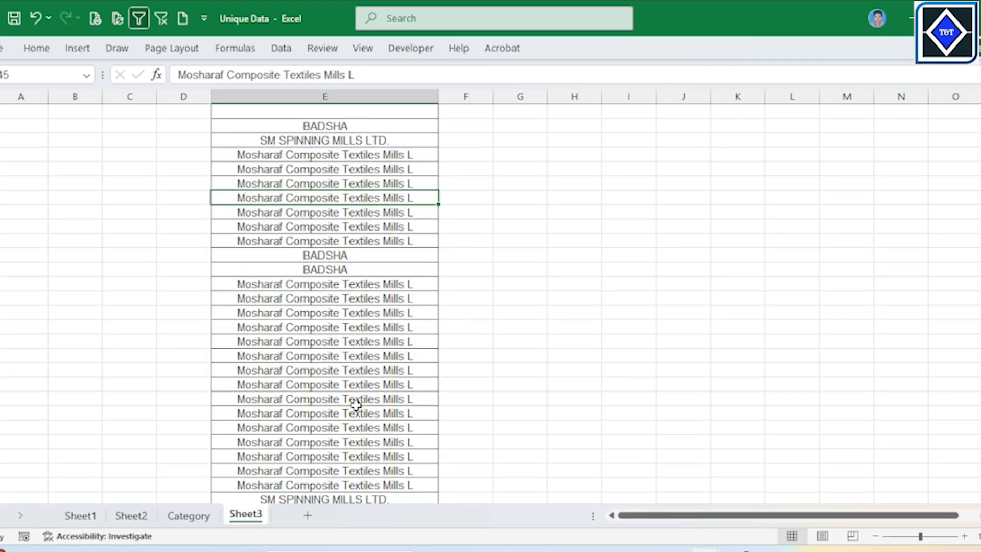
drag(447, 100, 444, 98)
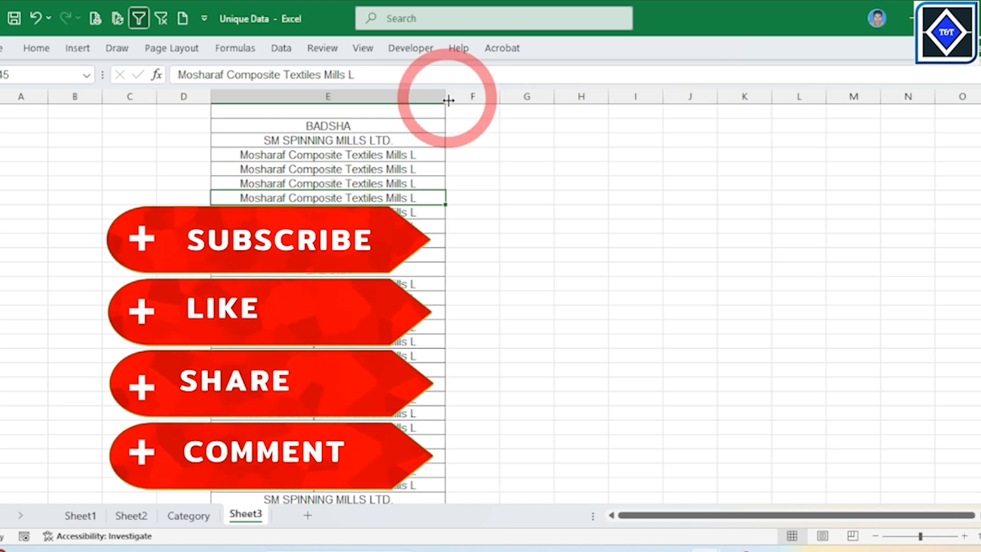
Review the repeated supplier names down the Supplier column, starting from the first entry below the header
scroll(378, 154, up, 5)
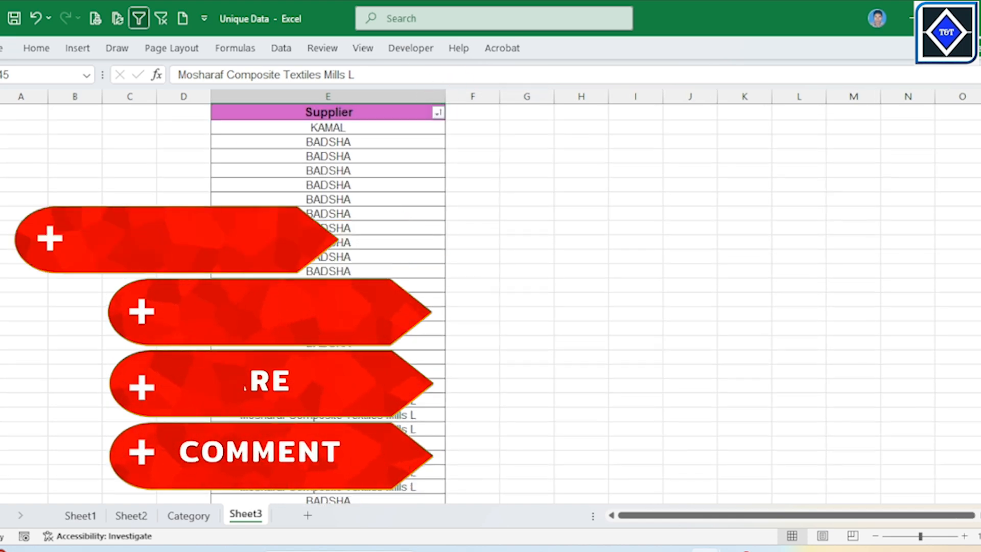
drag(388, 127, 390, 247)
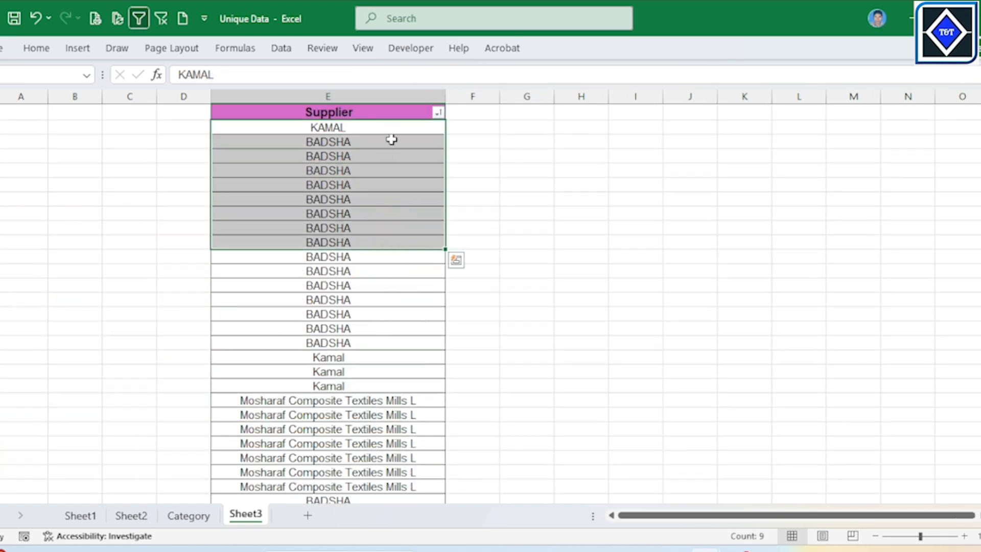
click(403, 128)
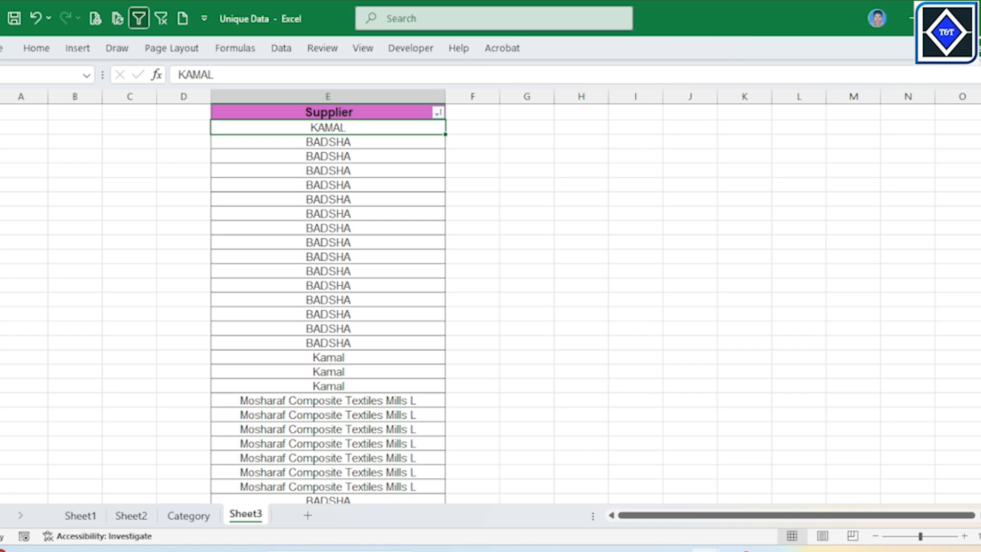
scroll(490, 304, down, 20)
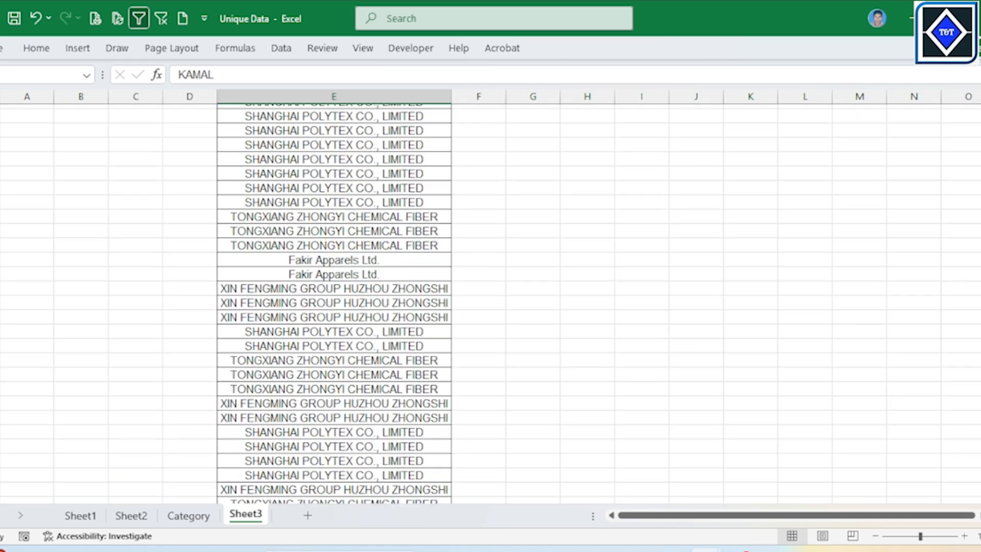
scroll(491, 304, down, 20)
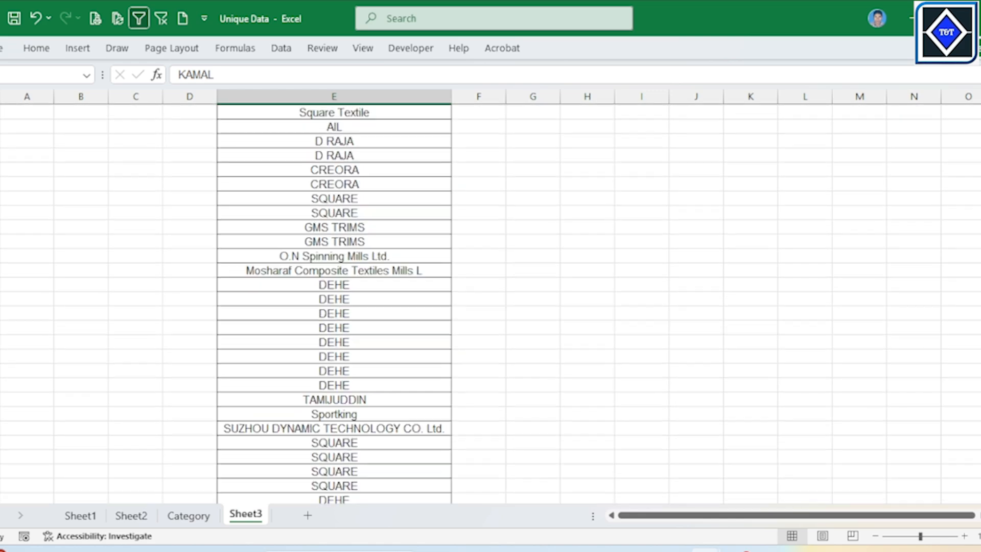
scroll(490, 304, down, 20)
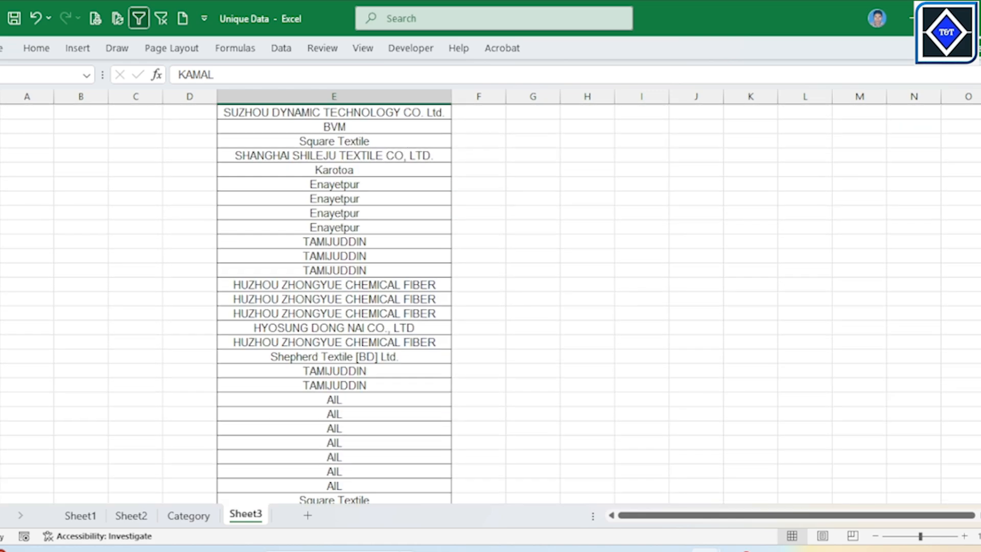
Select all blank cells among the supplier entries with Go To Special and delete their entire rows
scroll(490, 304, down, 20)
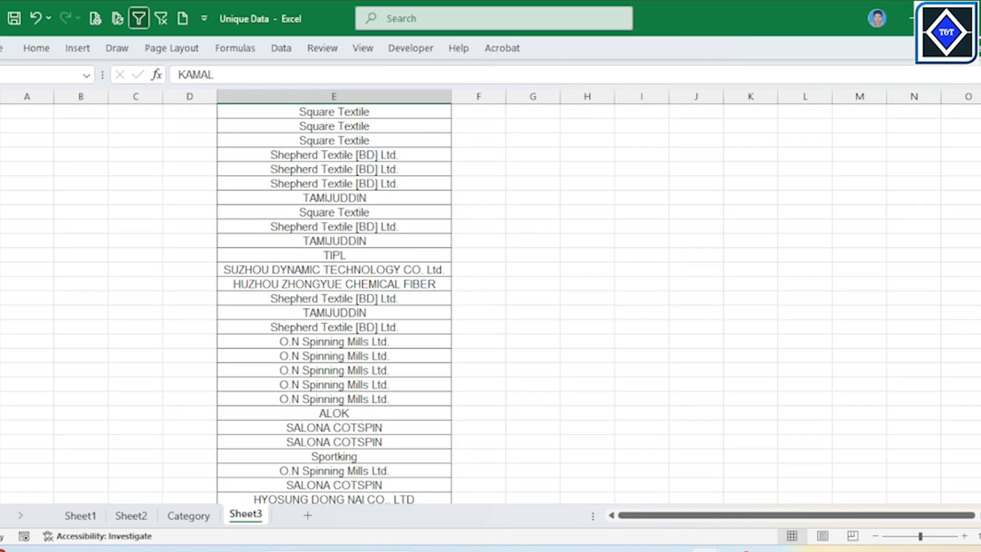
scroll(700, 330, down, 20)
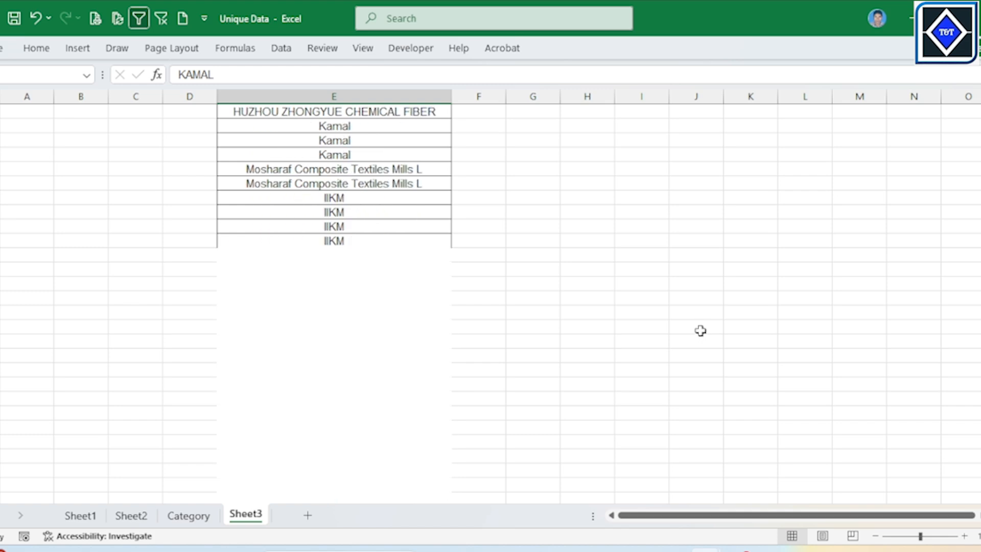
shift+click(389, 239)
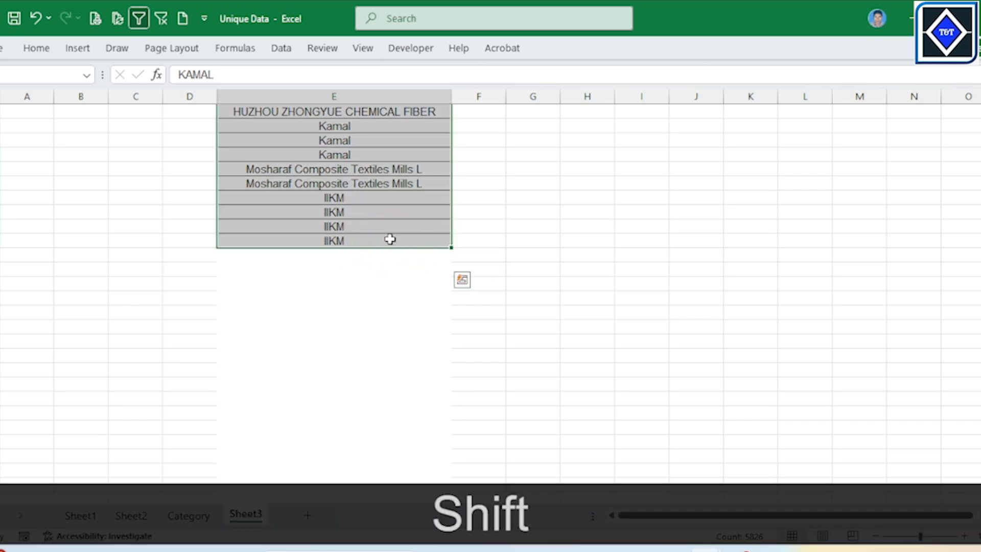
key(ctrl+g)
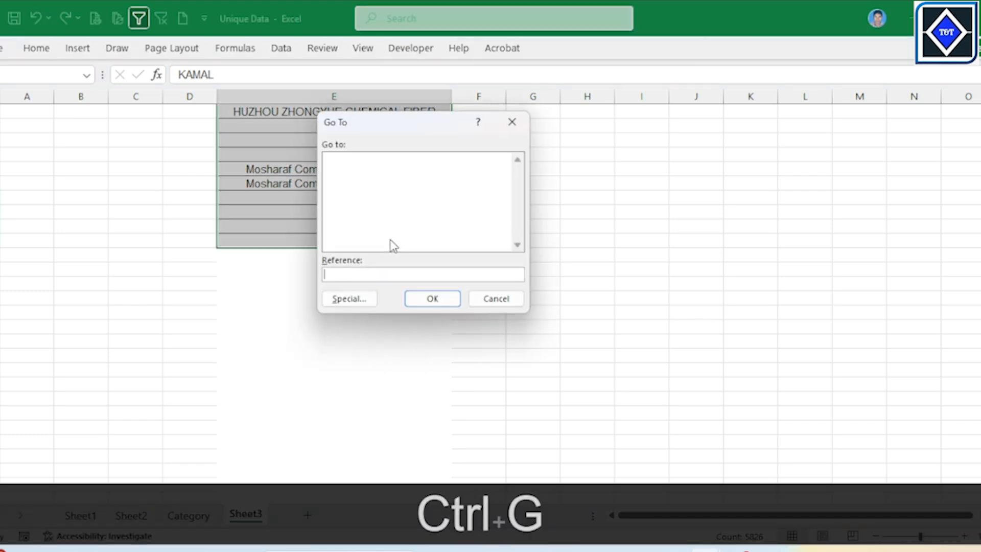
click(348, 299)
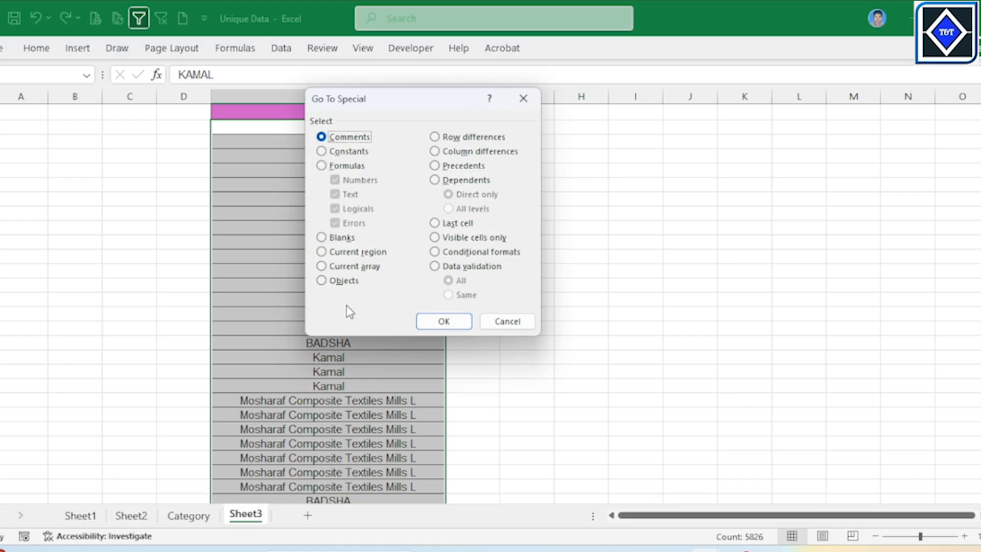
click(341, 237)
click(443, 321)
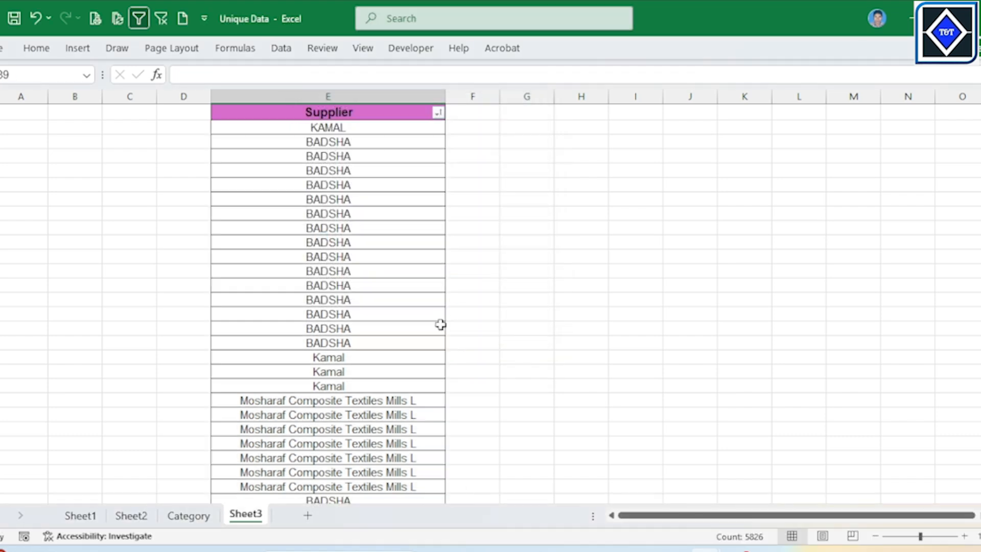
scroll(426, 287, down, 3)
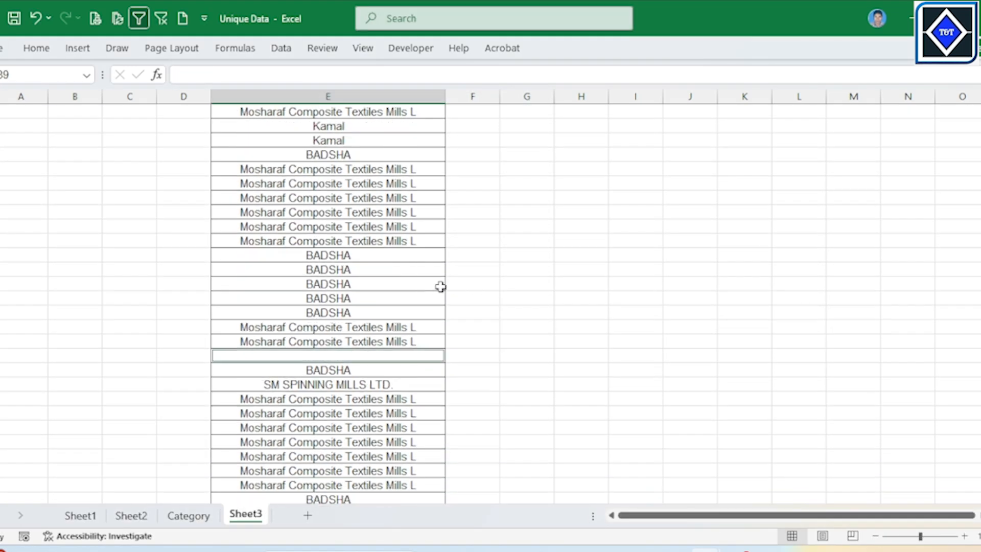
key(ctrl+KP_Subtract)
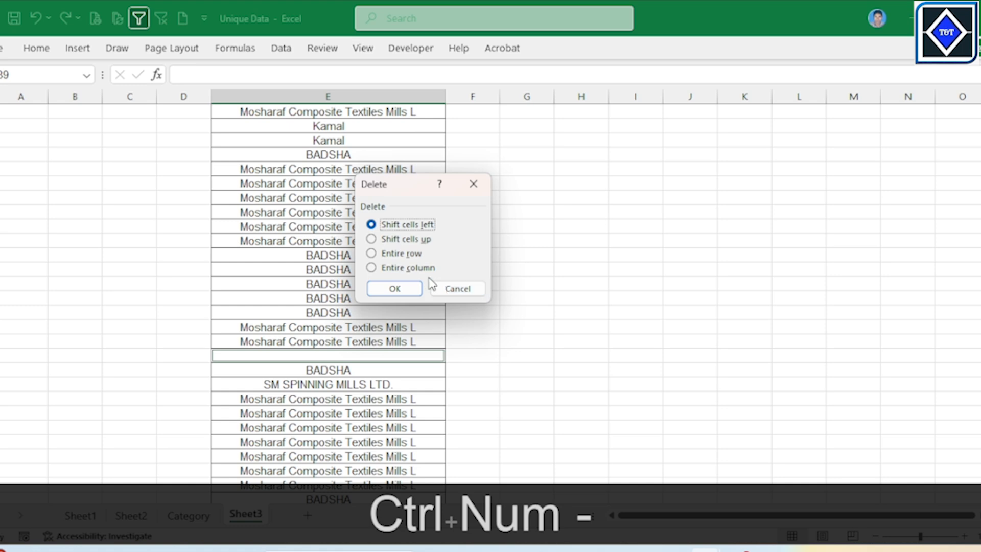
click(401, 253)
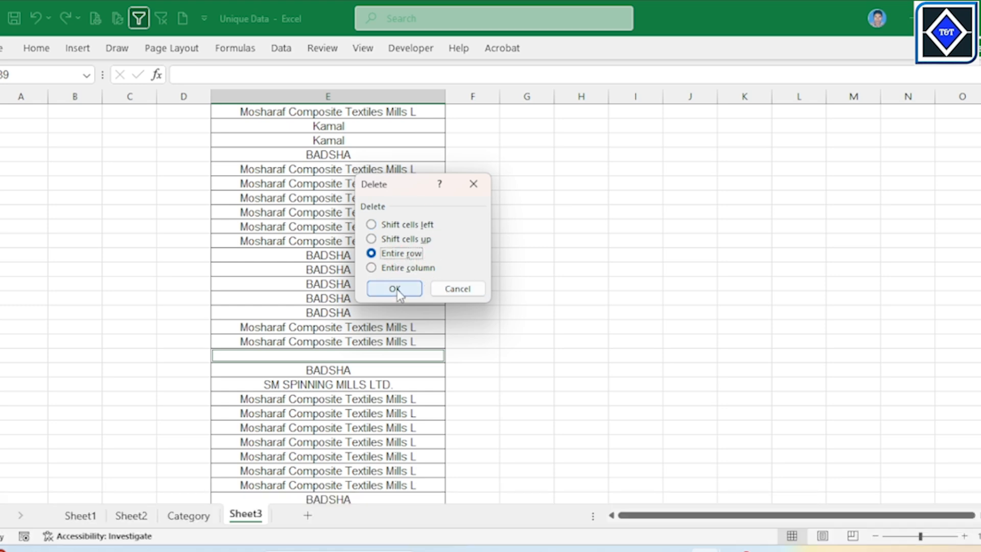
click(393, 288)
click(378, 293)
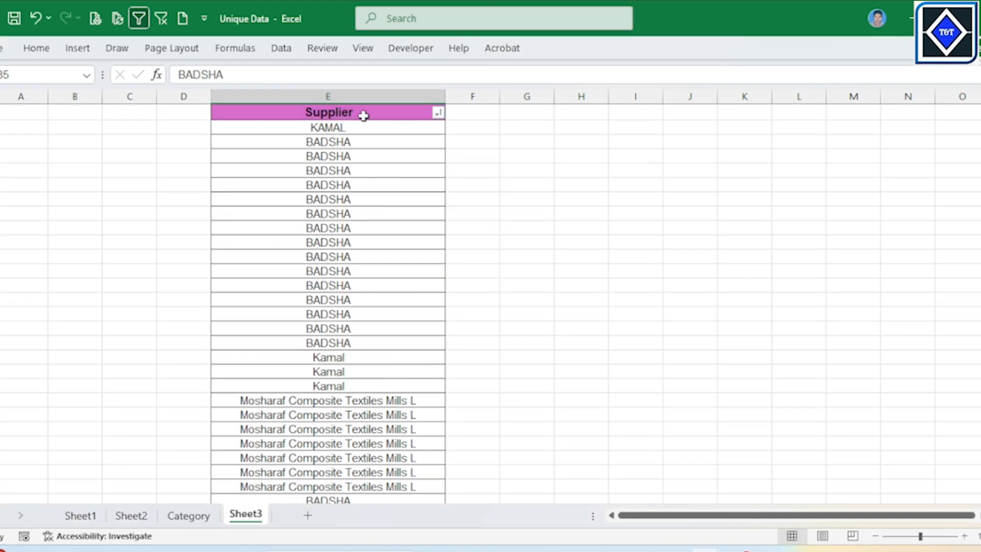
Add borders to the last two entries at the end of the Supplier column
click(363, 132)
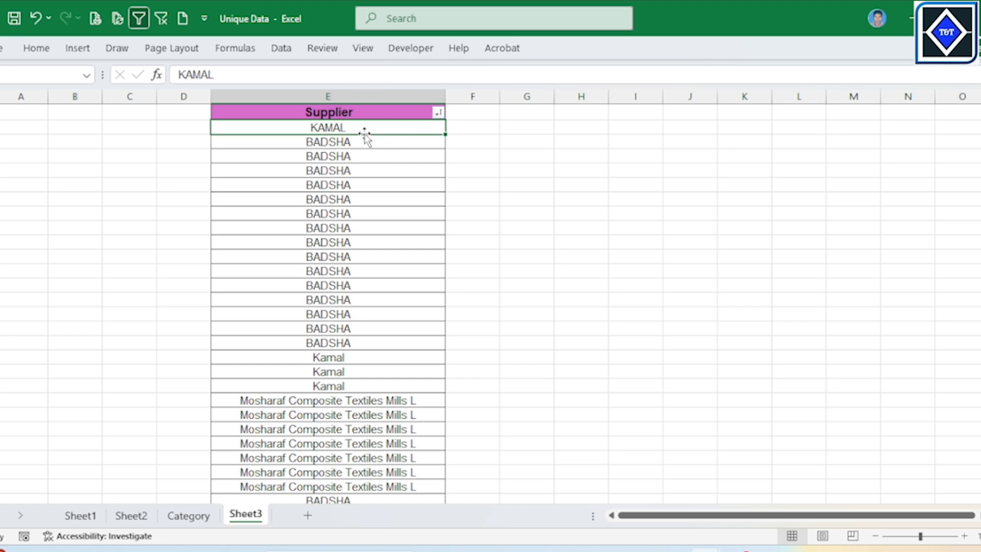
key(ctrl+shift+Down)
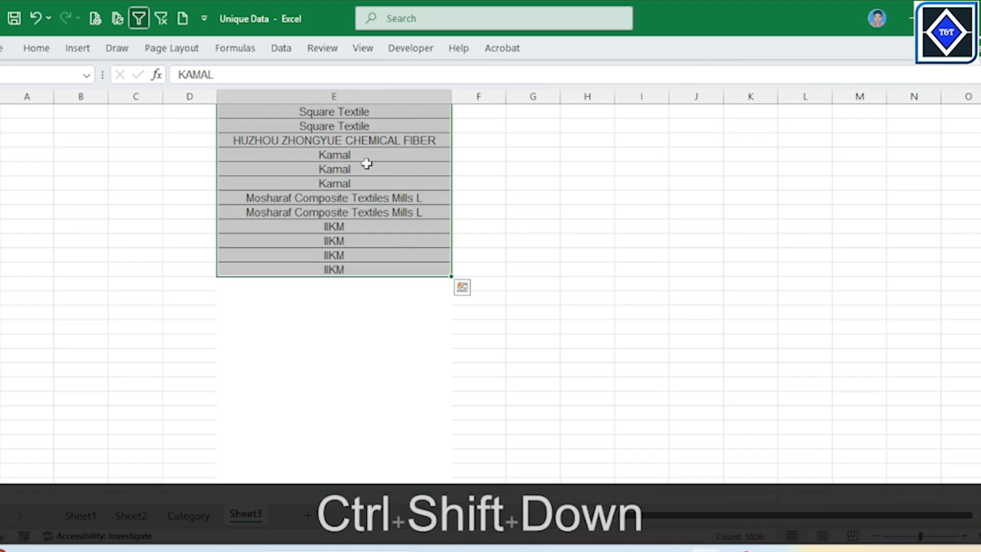
click(355, 313)
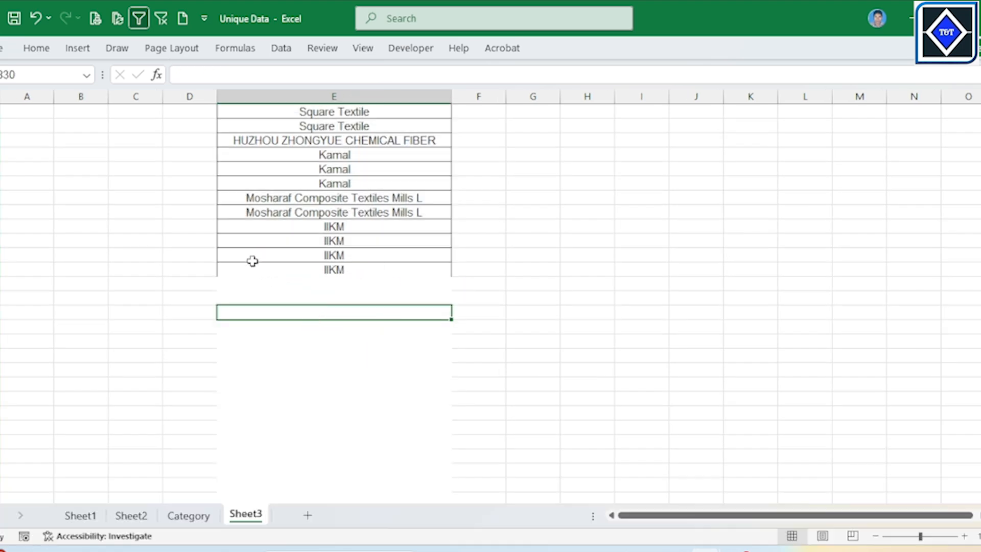
drag(252, 261, 368, 269)
click(44, 49)
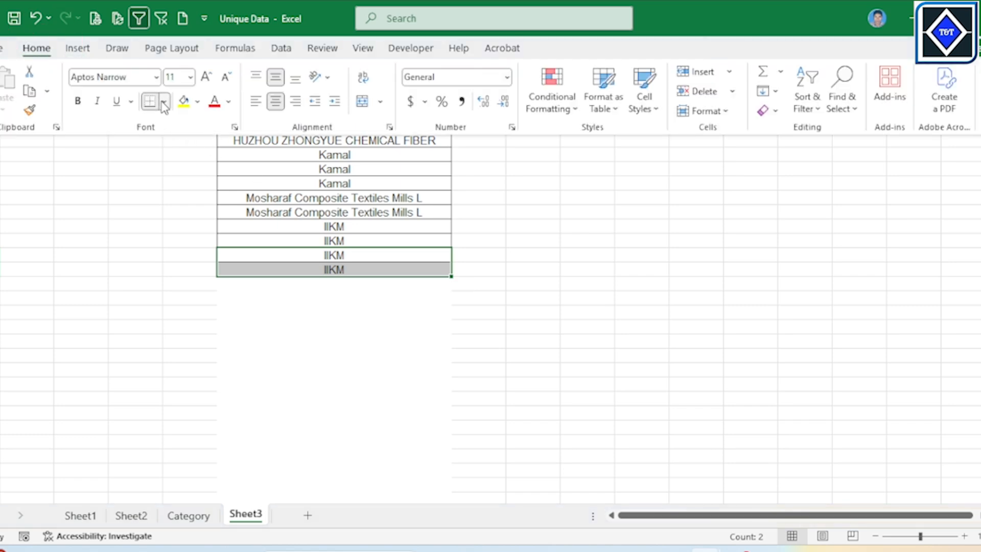
click(164, 102)
click(188, 256)
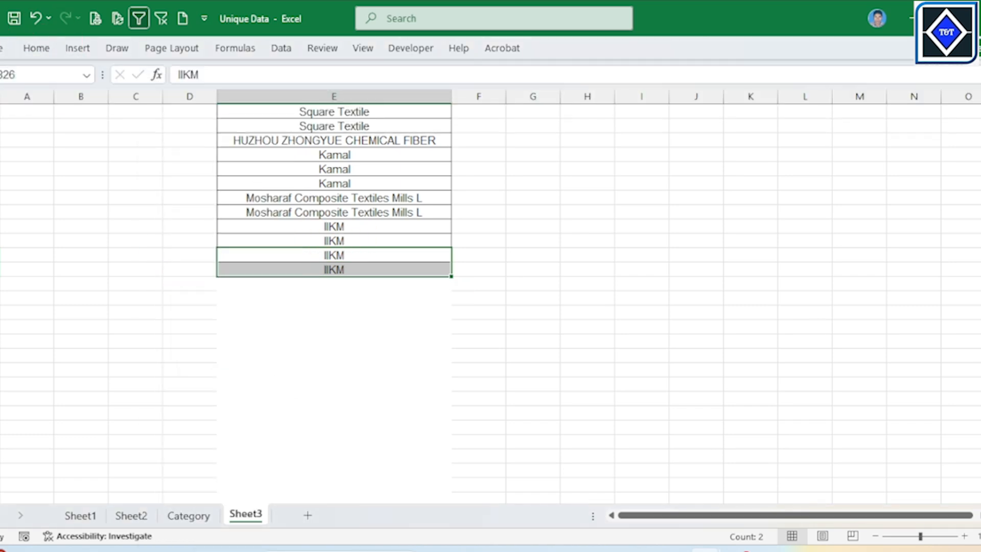
scroll(336, 170, up, 20)
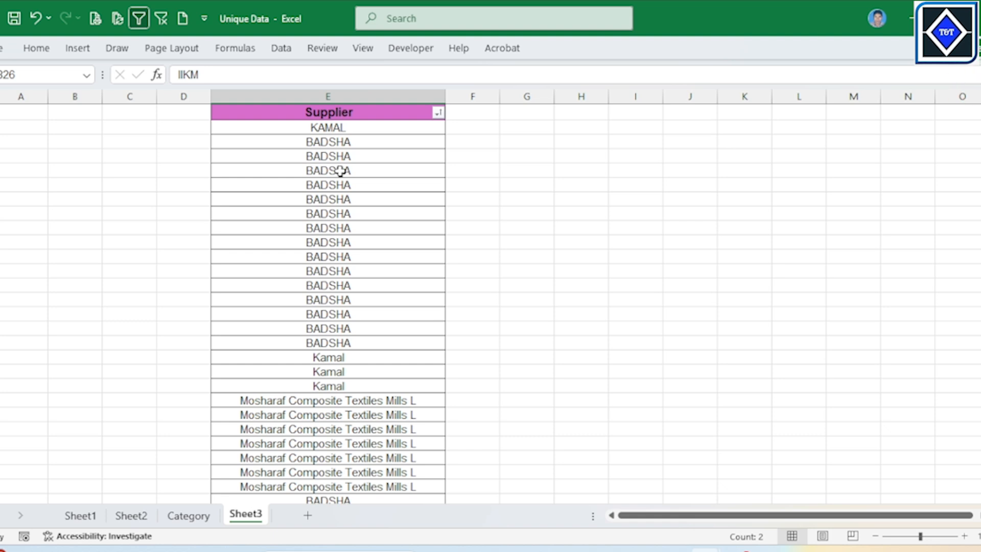
click(336, 170)
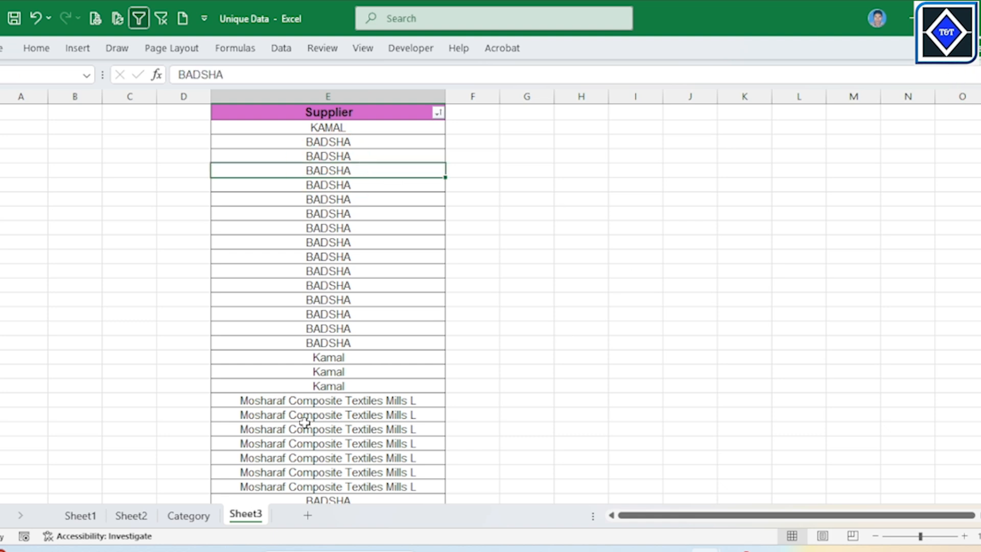
Switch to the Daily Allocation Status workbook and examine the Supplier and Req. Qty columns on the Main File sheet
mouse_move(659, 549)
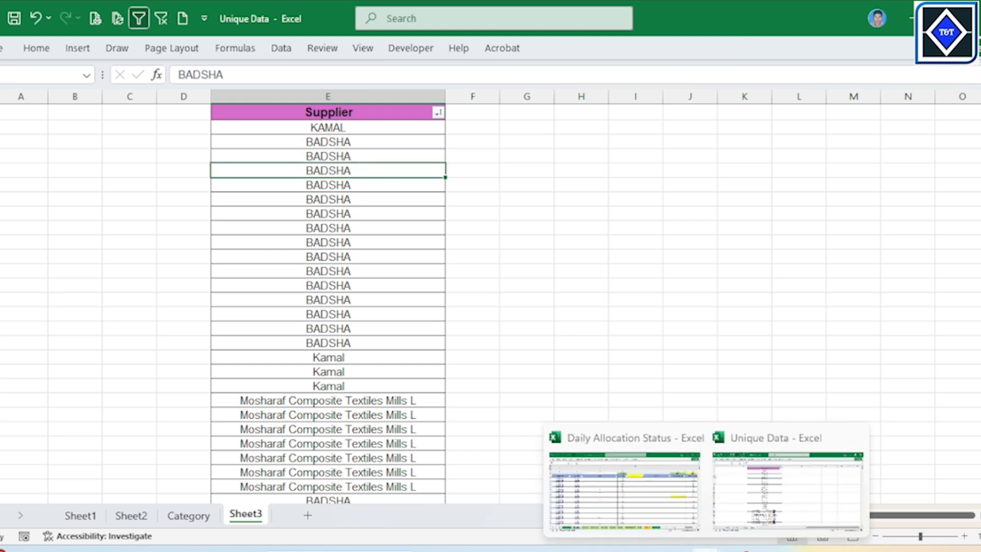
click(633, 500)
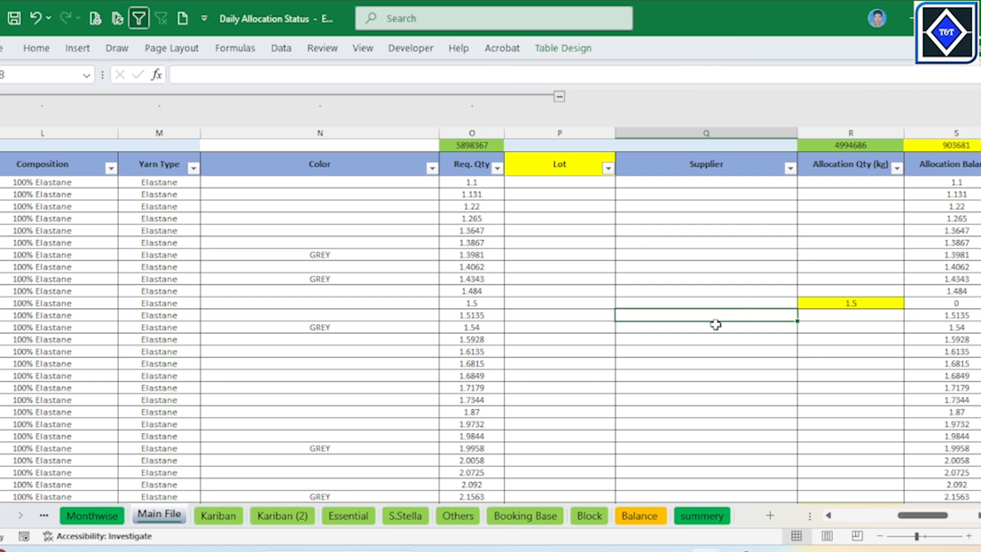
drag(734, 177, 708, 411)
click(479, 184)
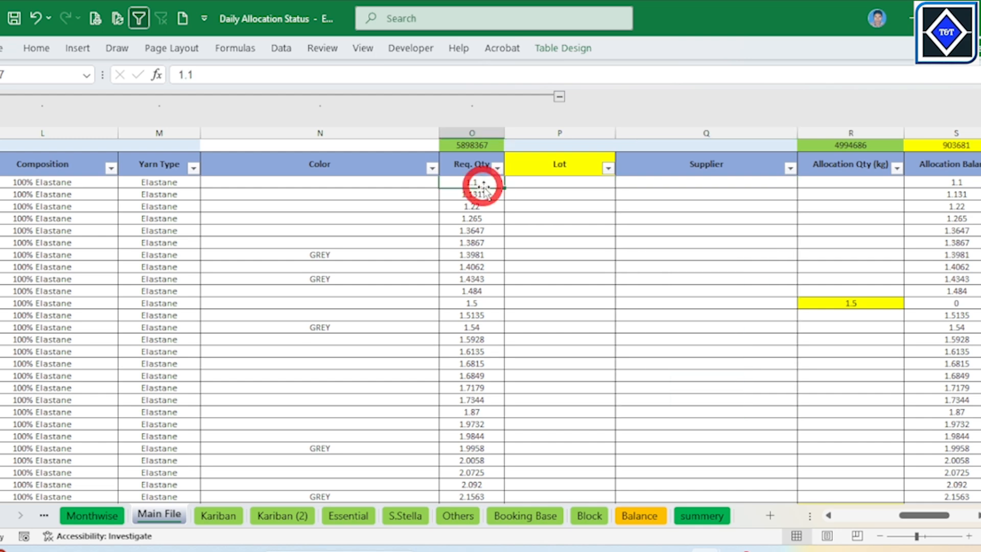
Return to the Unique Data workbook and examine the repeated entries near the start of the Supplier column
mouse_move(706, 520)
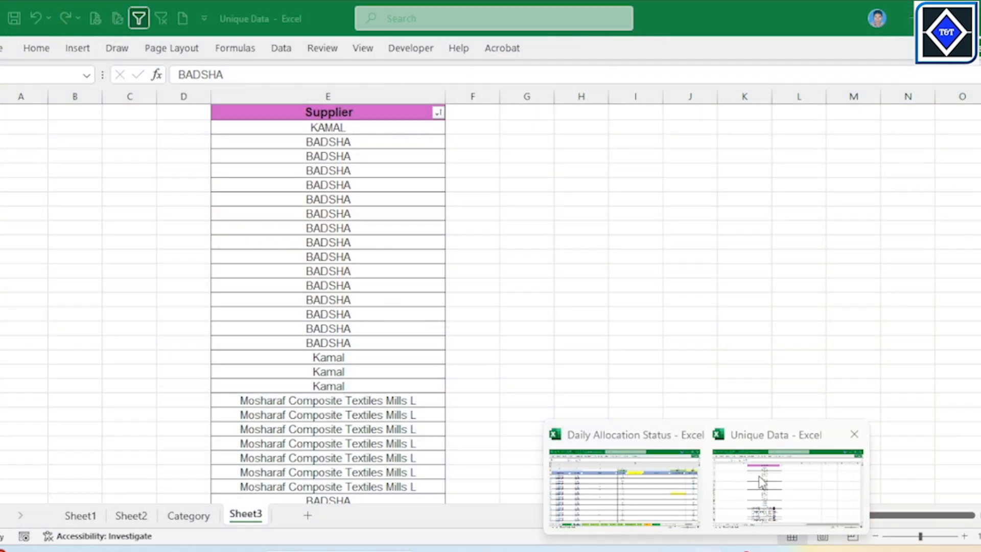
click(758, 475)
click(318, 255)
drag(343, 140, 365, 343)
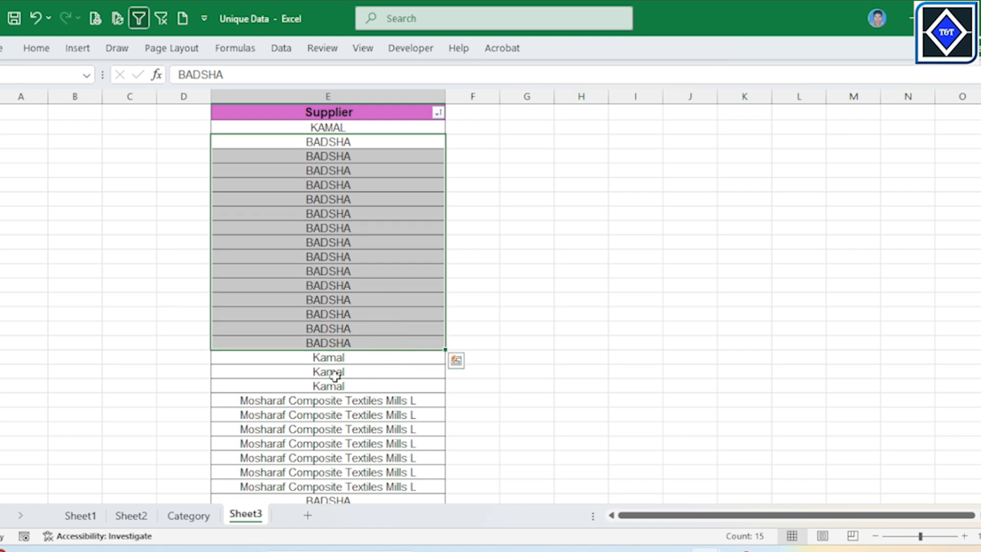
click(365, 285)
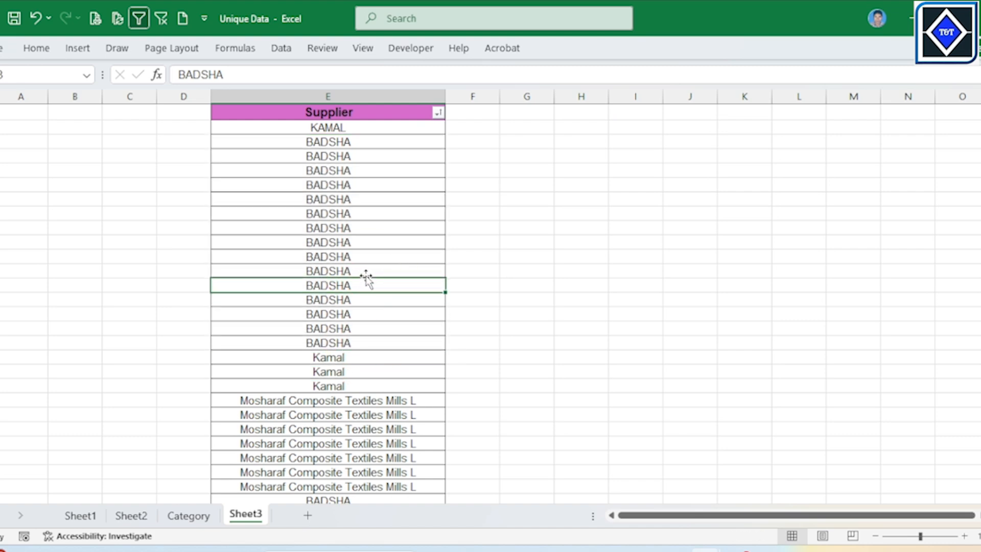
Remove the duplicate values from the whole Supplier column E on Sheet3
click(358, 93)
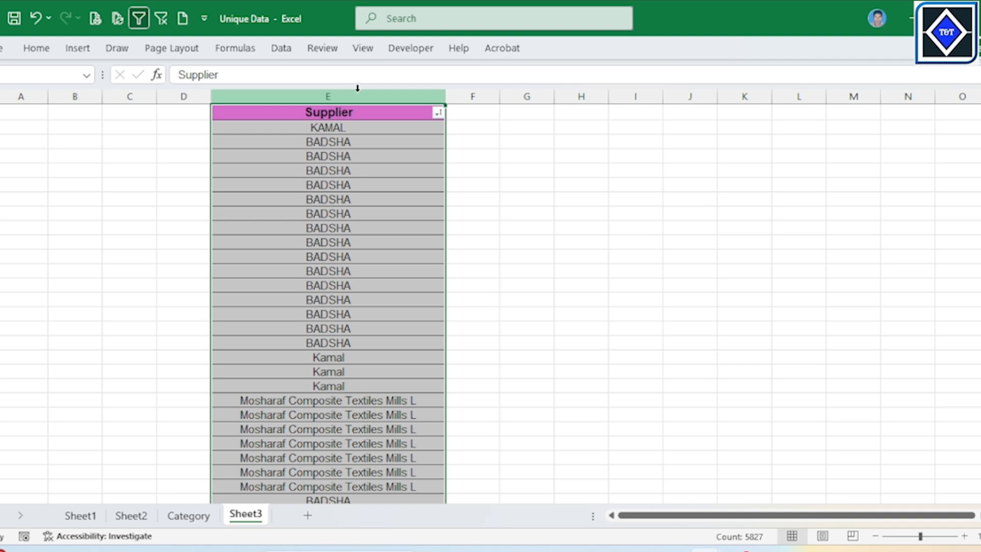
click(285, 50)
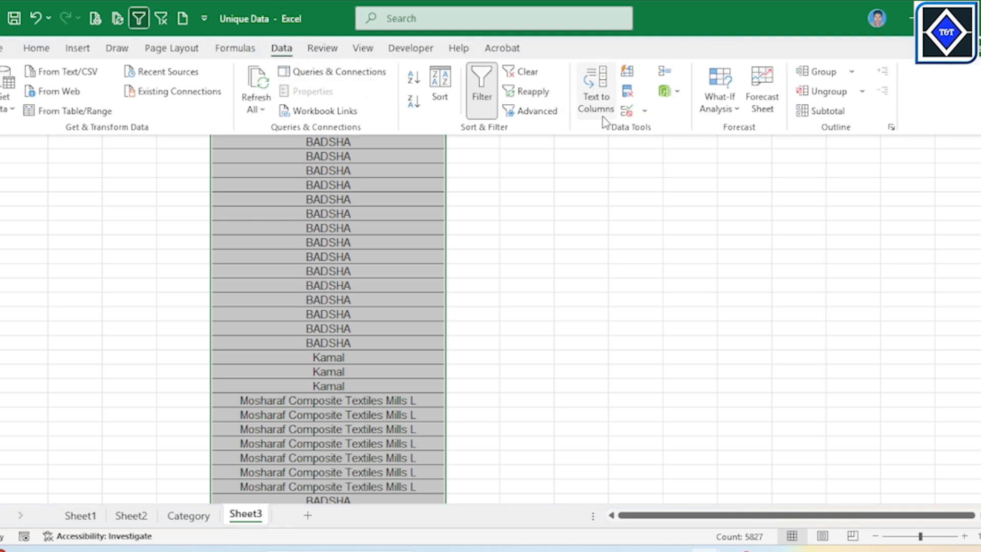
click(627, 91)
click(491, 310)
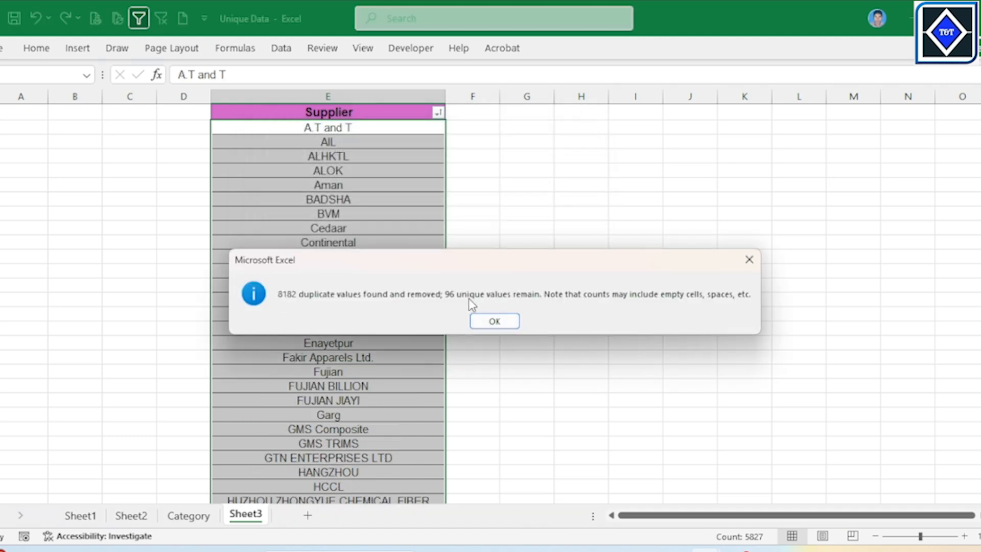
click(495, 320)
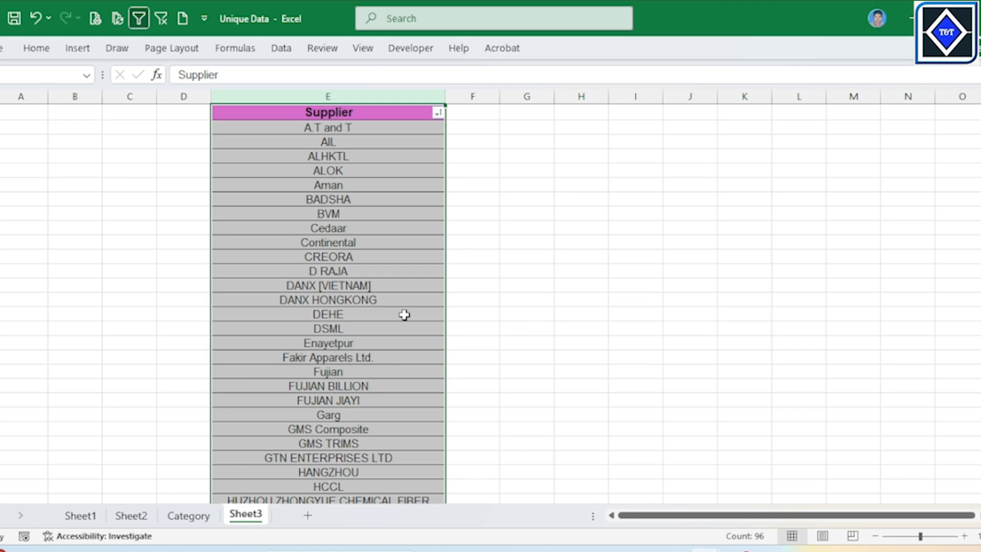
Review the deduplicated supplier list from its first entry down to its last
click(385, 299)
click(360, 128)
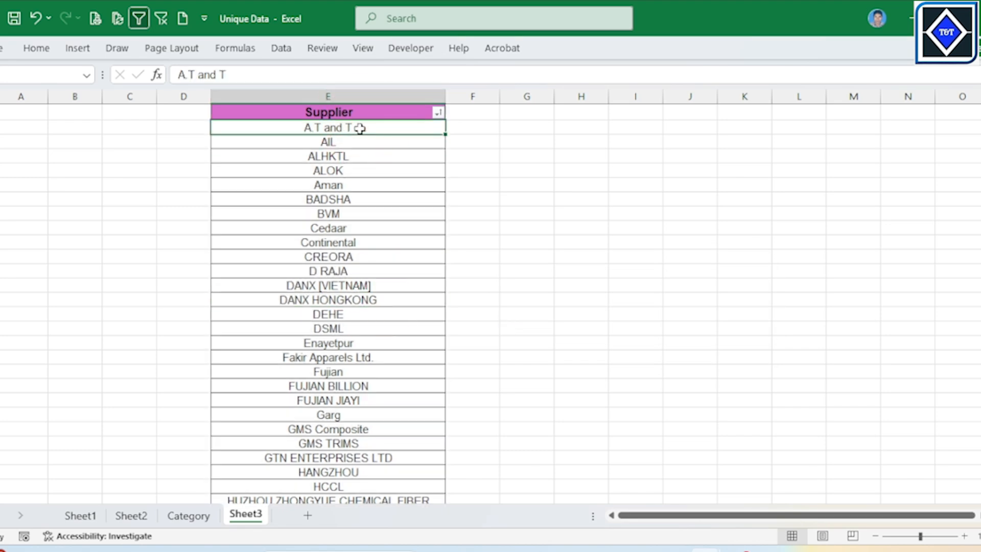
key(ctrl+shift+Down)
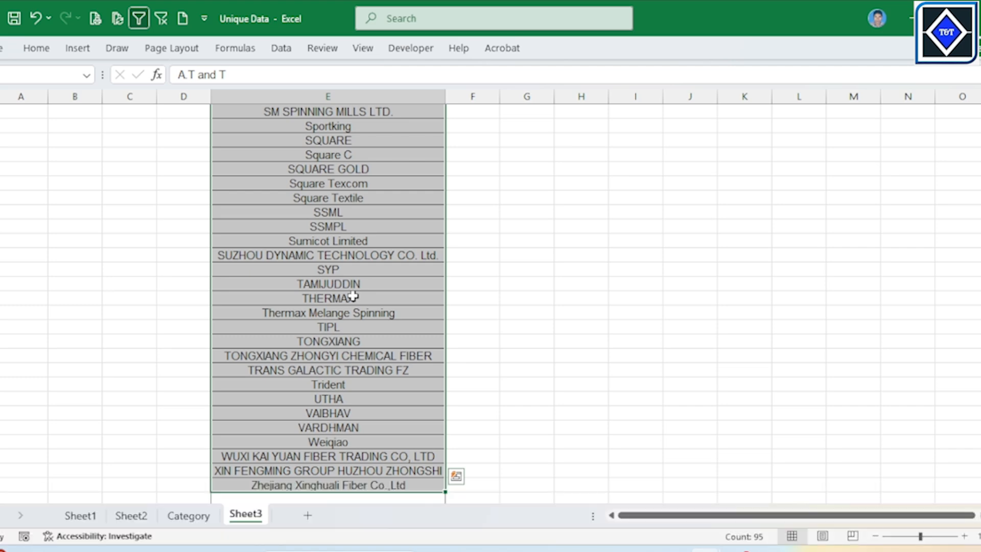
scroll(353, 296, down, 4)
scroll(357, 293, up, 5)
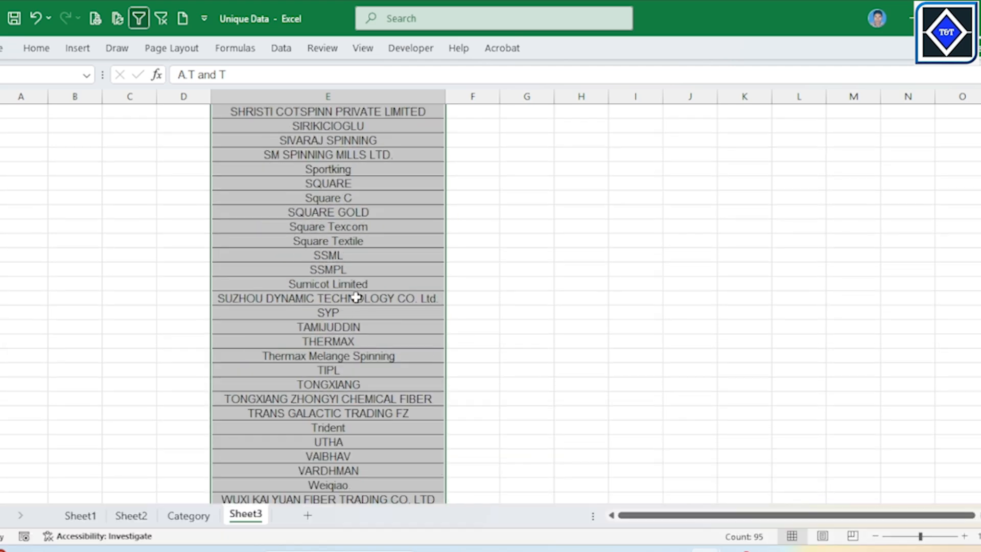
scroll(355, 294, down, 4)
Delete the entire empty row directly below the last supplier name
click(345, 369)
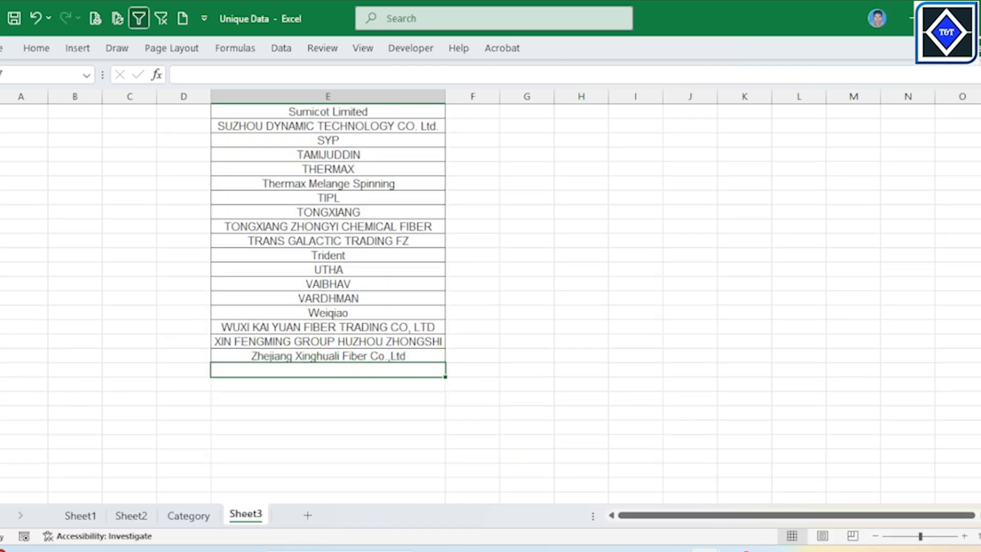
key(shift+space)
key(ctrl+KP_Subtract)
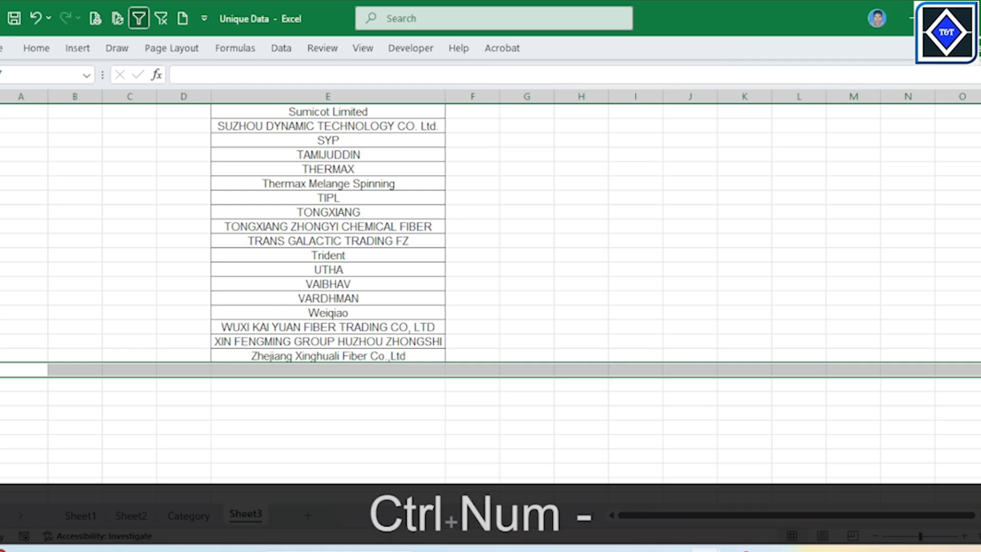
click(327, 327)
click(329, 355)
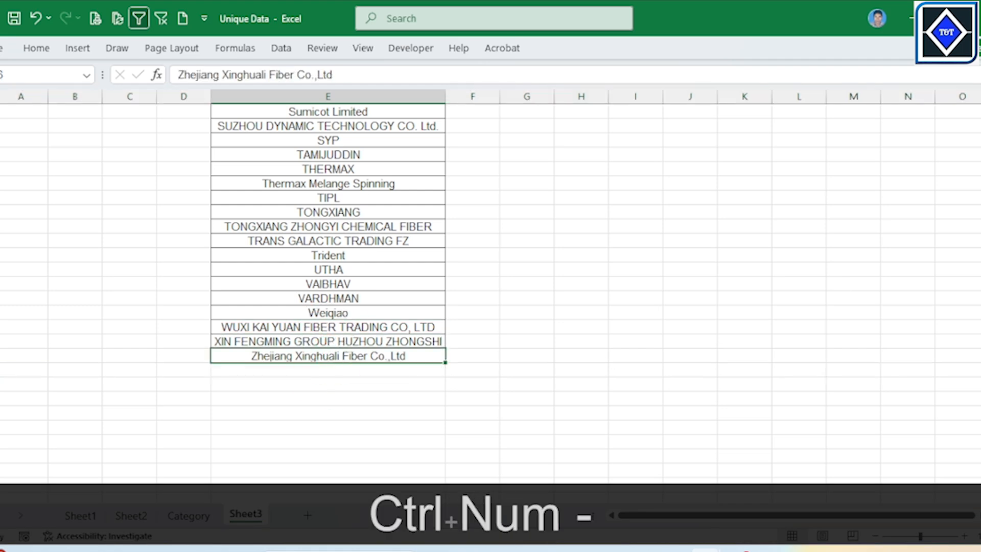
Check the unique supplier names at the start of the list below the header
scroll(327, 302, up, 15)
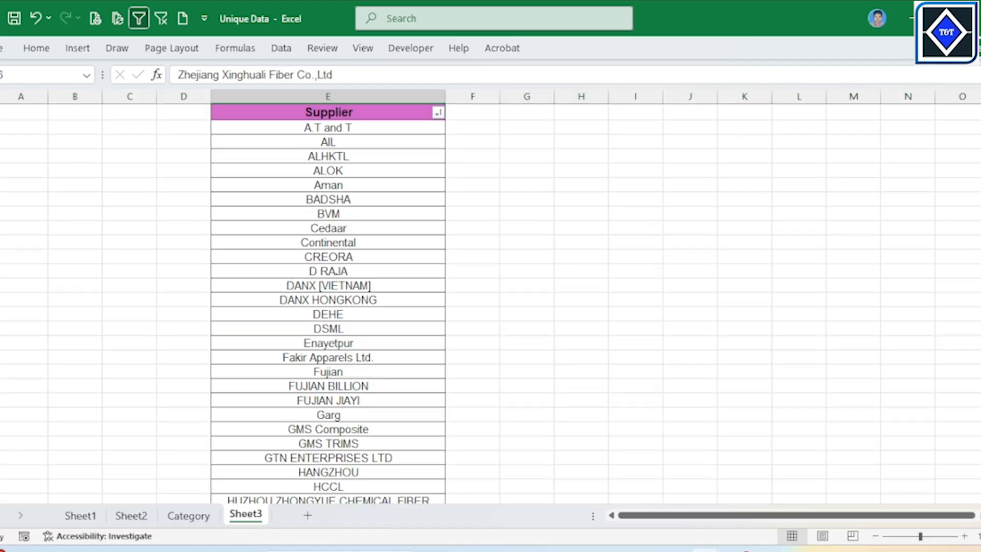
click(357, 213)
click(376, 158)
click(362, 243)
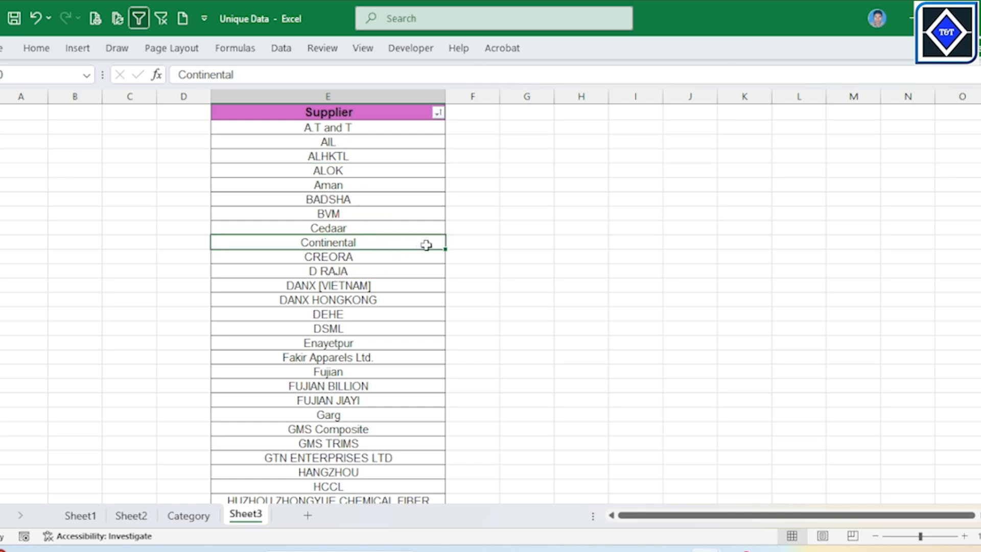
Save the workbook and check the quantity formula beside 300-Normal Fleece on the Category sheet
click(13, 21)
click(188, 515)
click(492, 271)
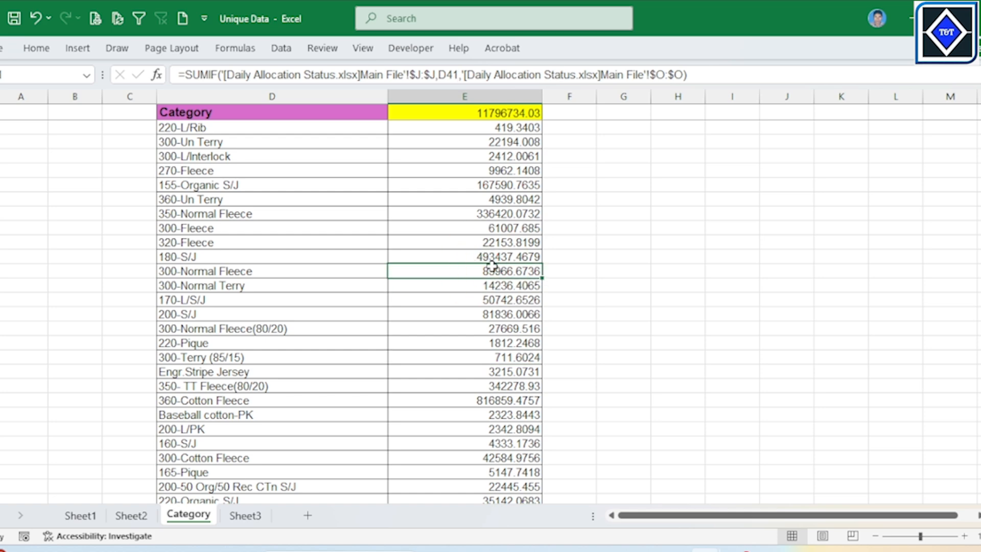
click(244, 515)
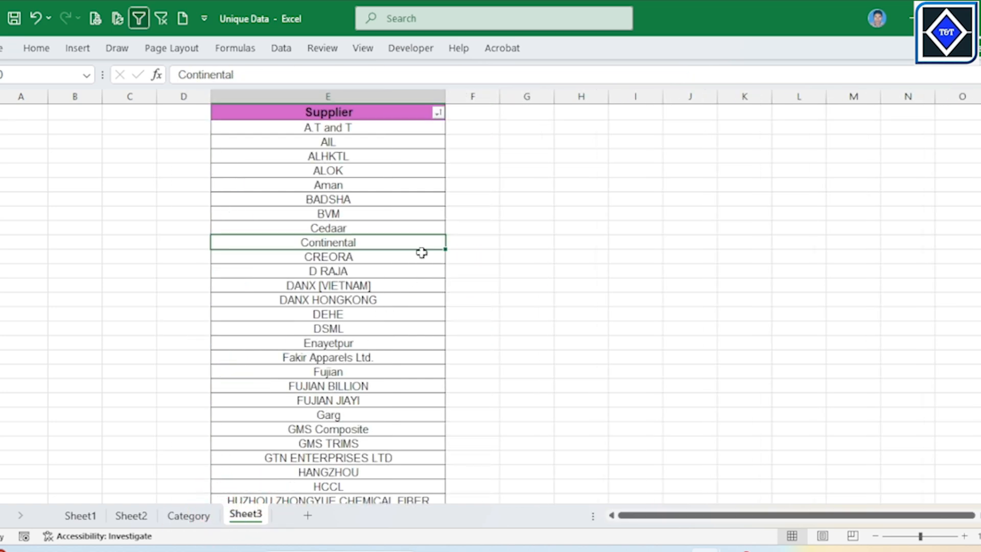
Review the unique supplier names on Sheet3 and the filter options of the Supplier column
click(424, 226)
click(418, 171)
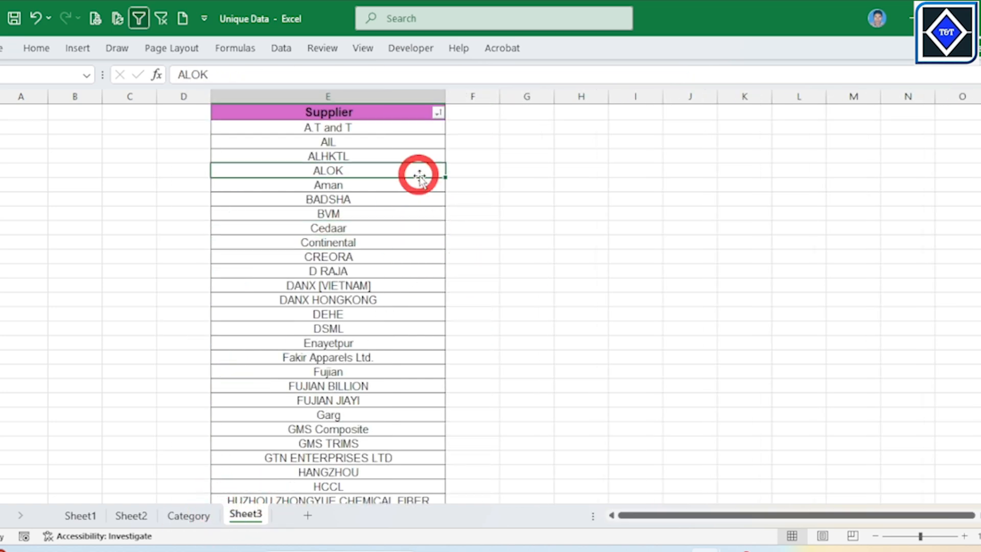
click(418, 132)
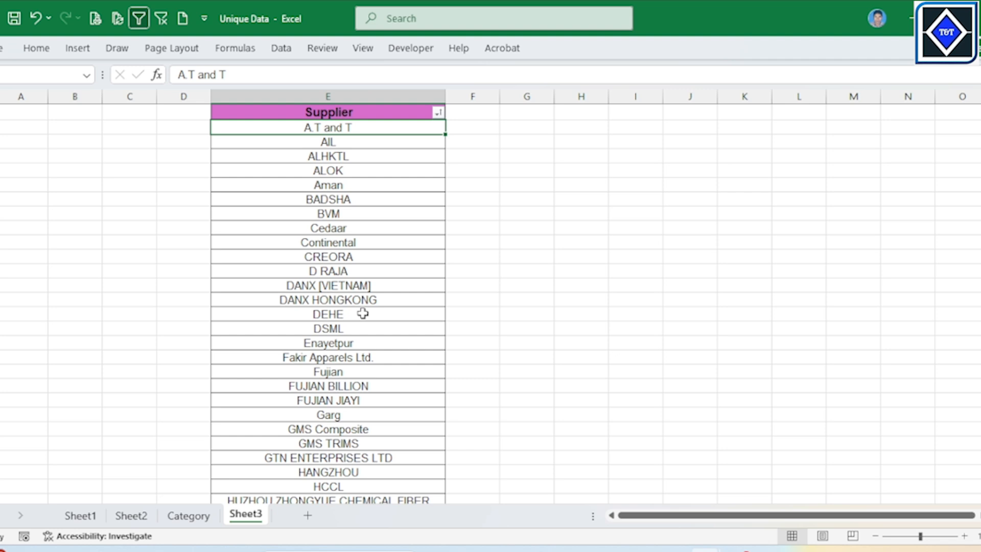
click(379, 271)
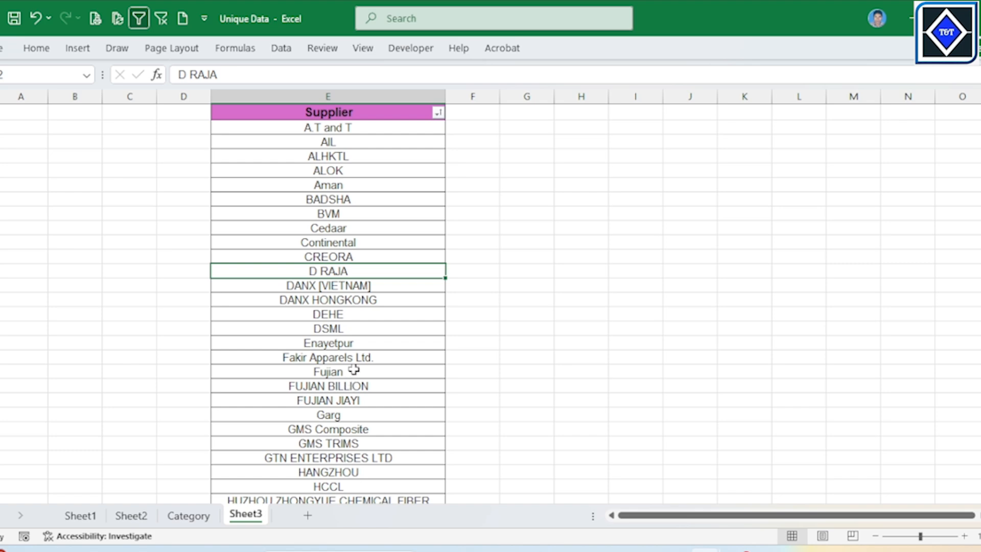
scroll(354, 370, down, 5)
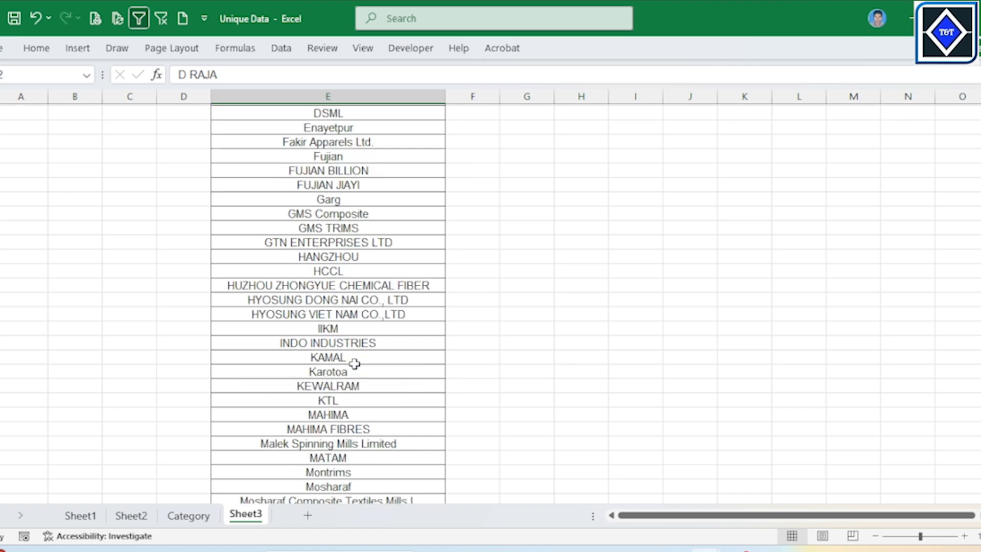
scroll(354, 362, up, 5)
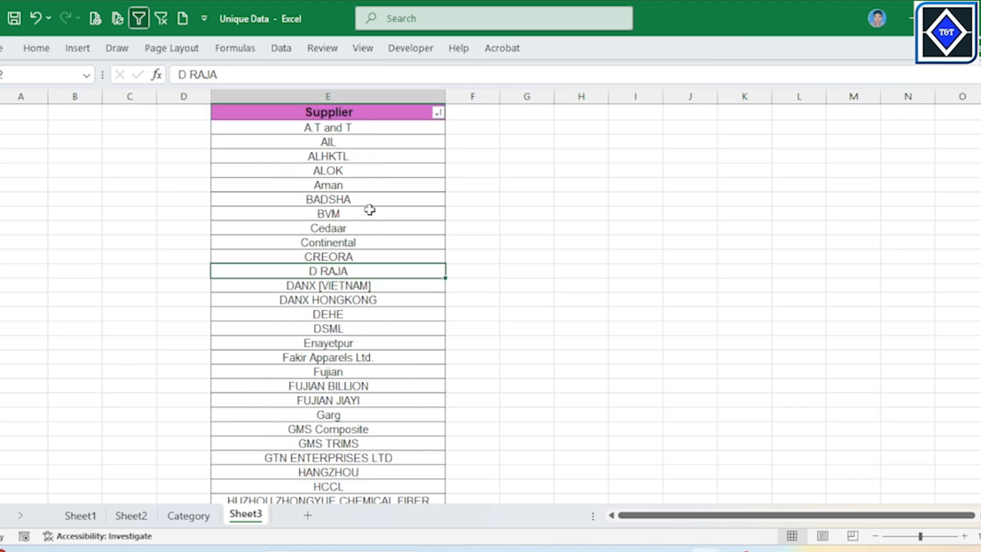
click(427, 157)
click(438, 112)
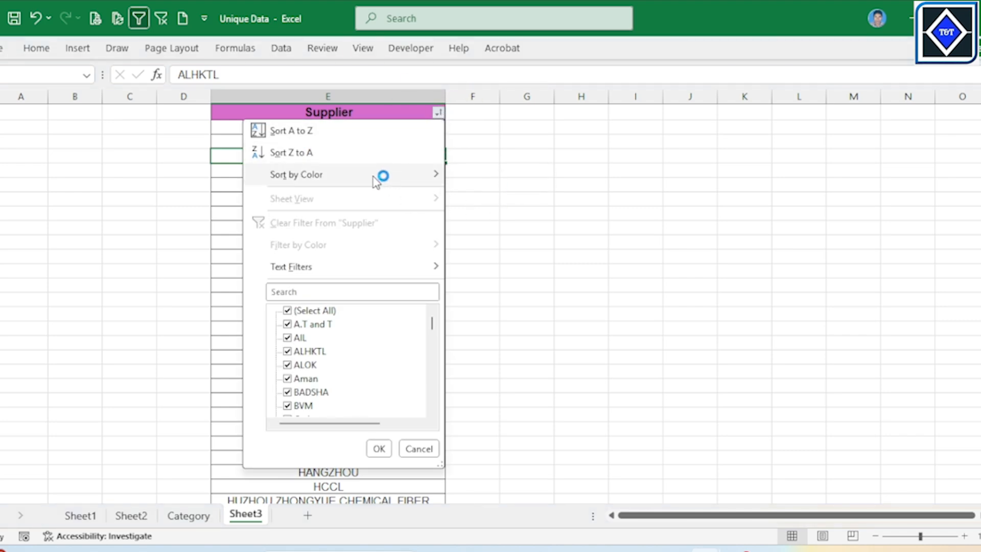
click(562, 186)
click(493, 198)
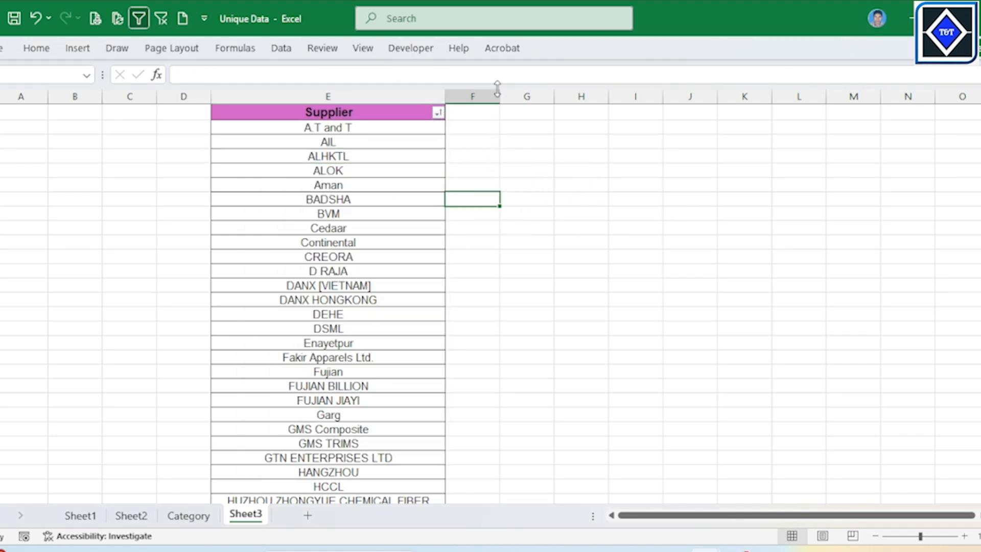
Widen column F on Sheet3 and copy the Req. Qty header from the Main File sheet of the Daily Allocation Status workbook
drag(499, 96, 541, 96)
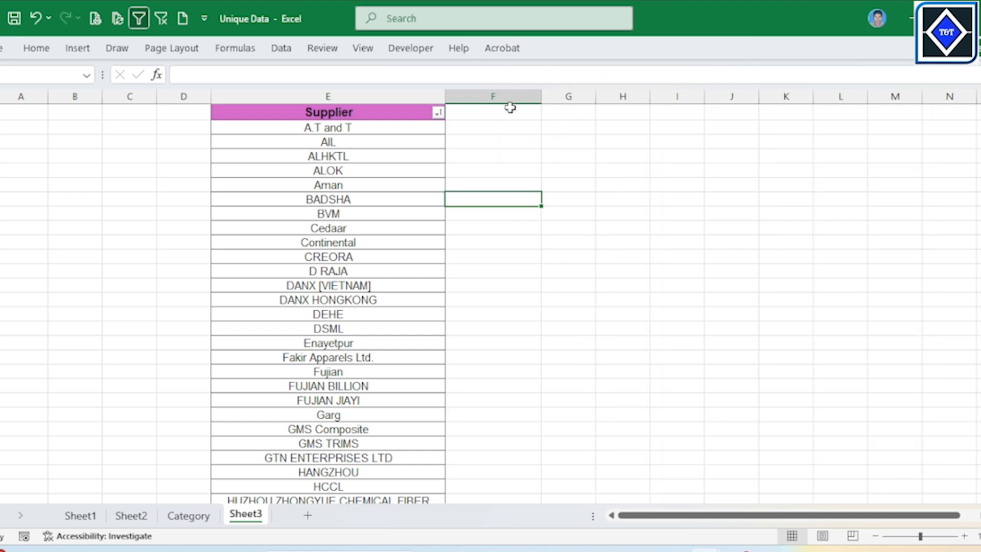
click(512, 112)
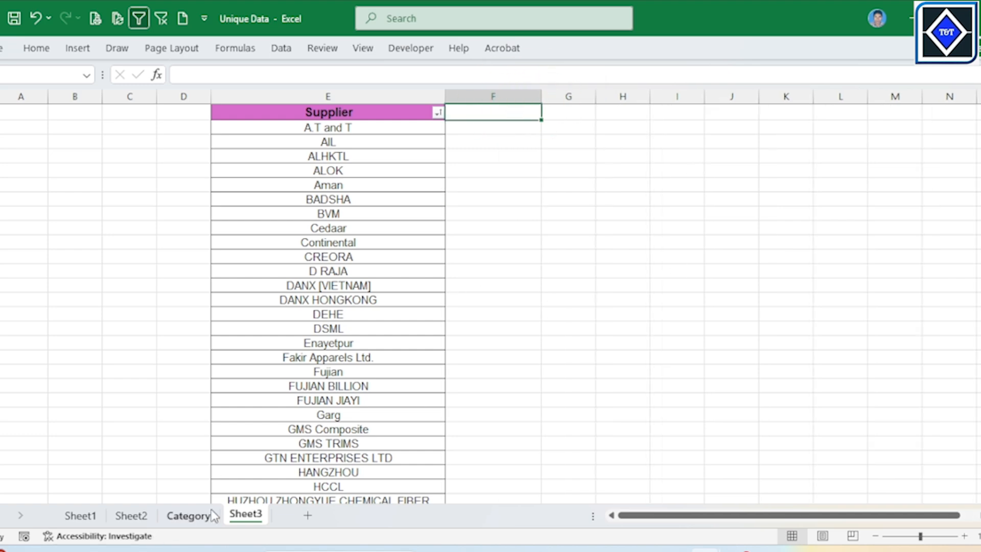
mouse_move(707, 550)
click(632, 490)
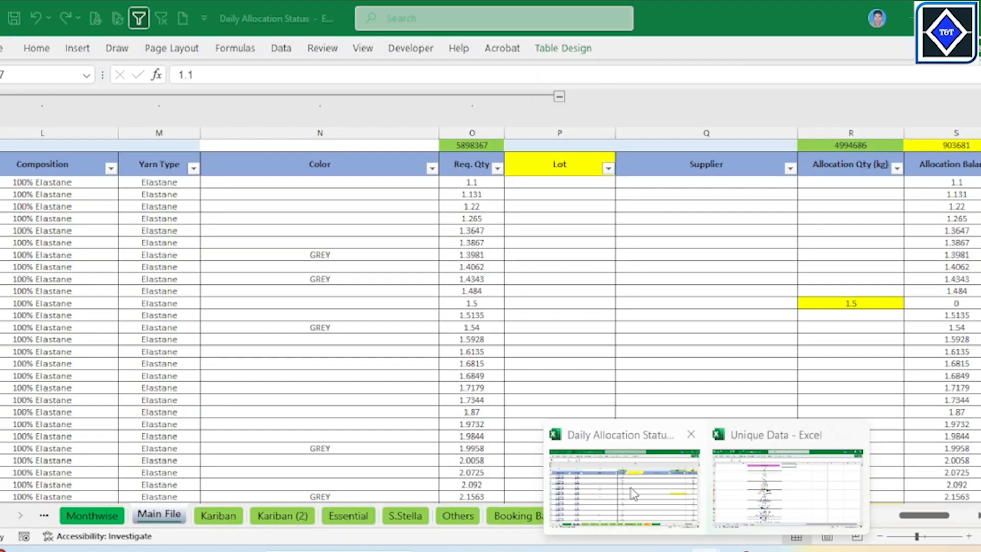
right_click(480, 163)
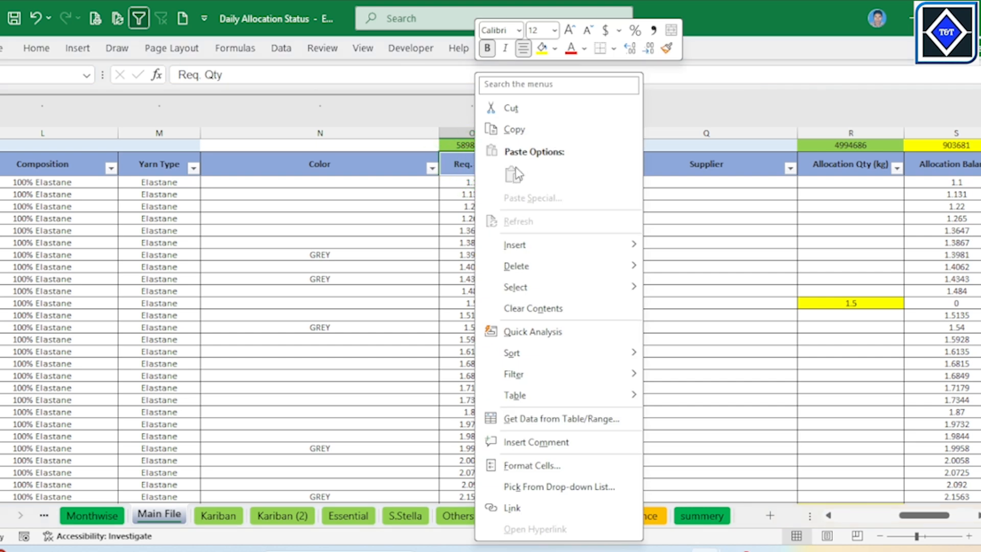
click(516, 129)
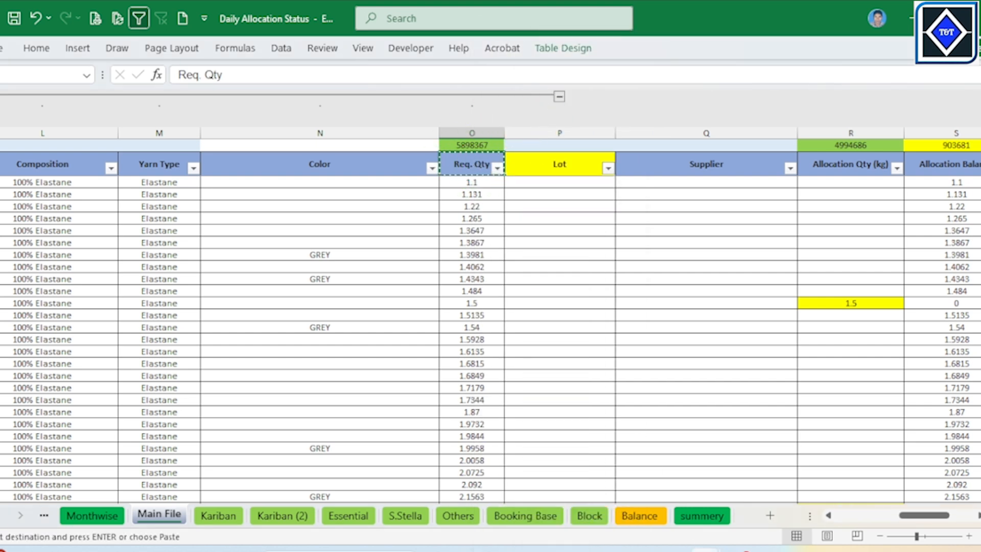
Paste the Req. Qty header beside the Supplier header on Sheet3 of Unique Data and widen column F slightly
mouse_move(707, 549)
click(761, 511)
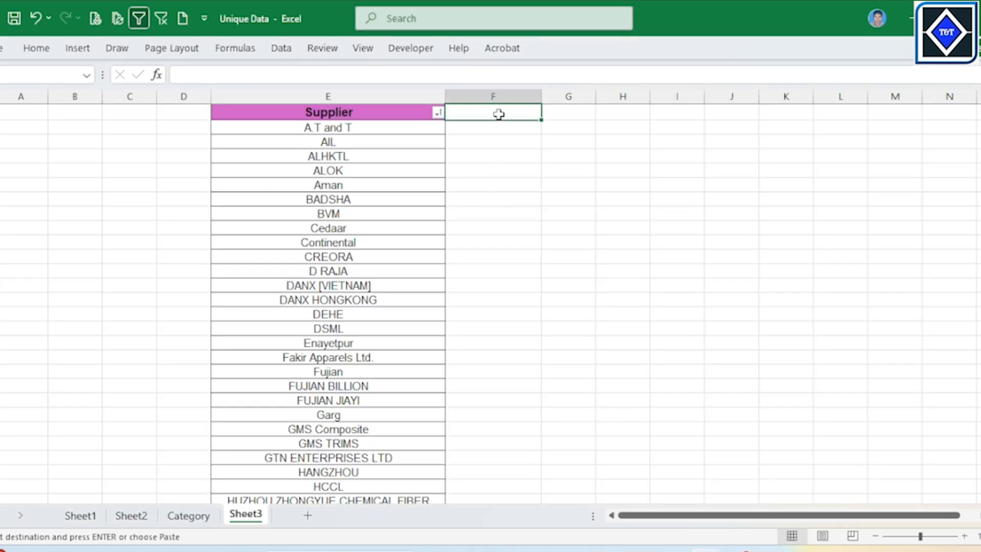
right_click(498, 114)
click(532, 216)
click(530, 210)
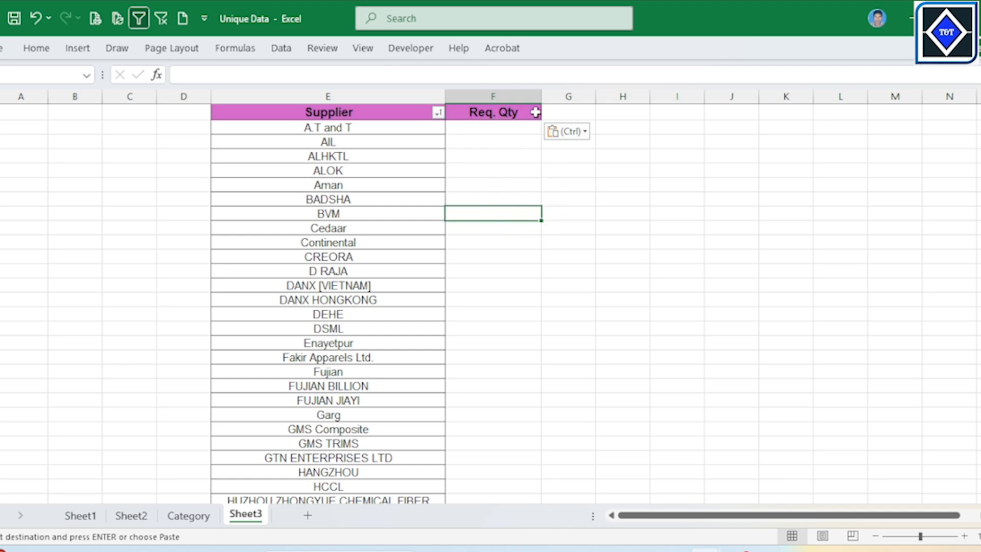
drag(541, 96, 547, 96)
click(499, 128)
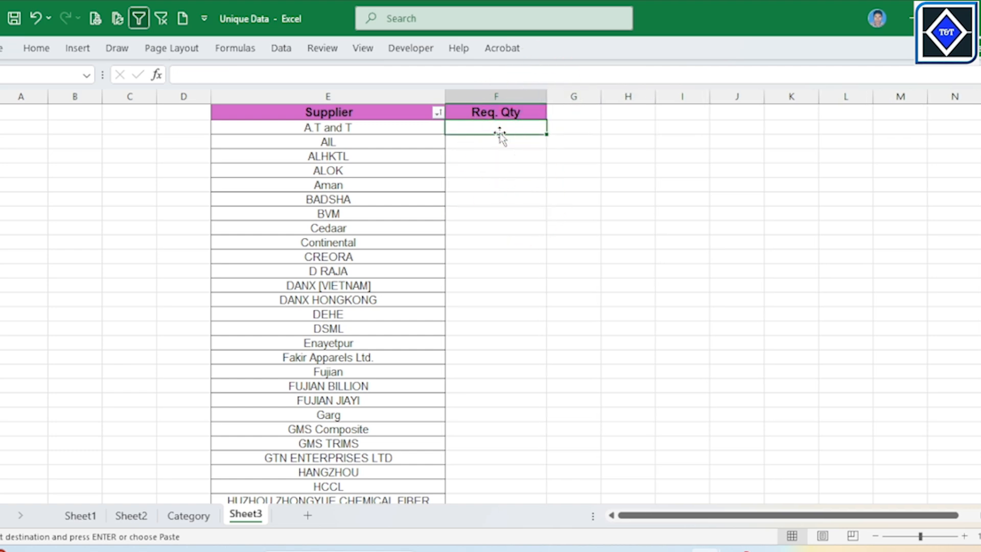
Apply borders to columns E and F from the first supplier row down to the last
drag(405, 131, 482, 472)
key(shift+Down)
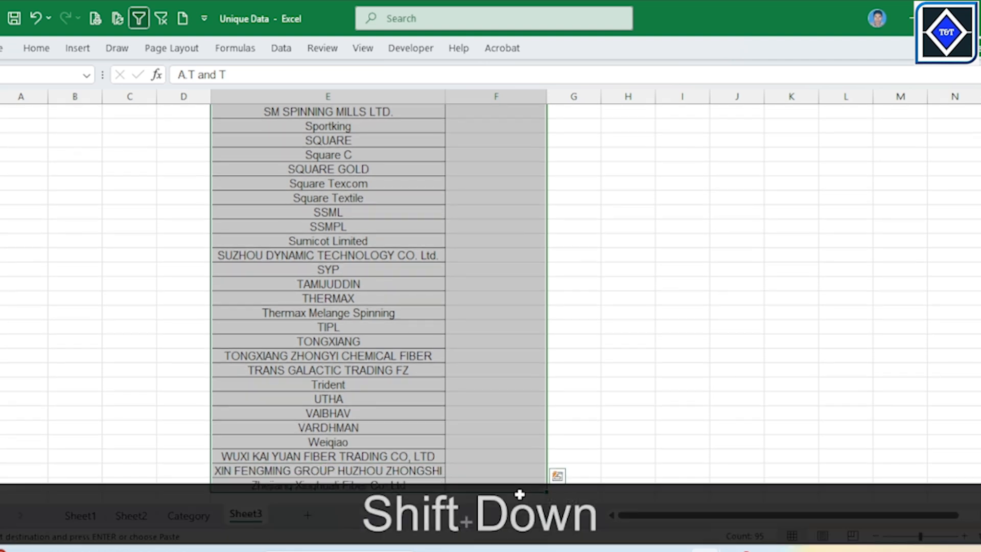
click(32, 50)
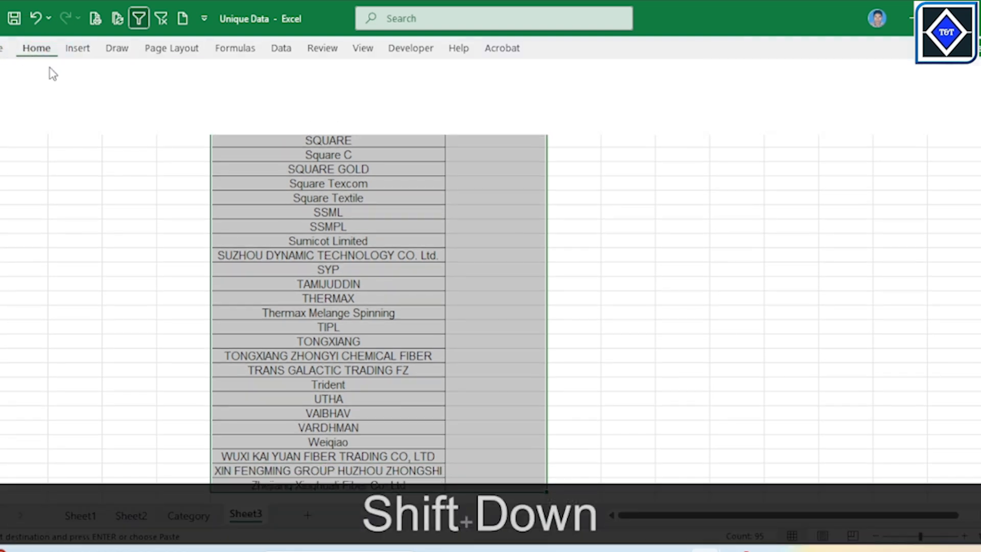
click(153, 102)
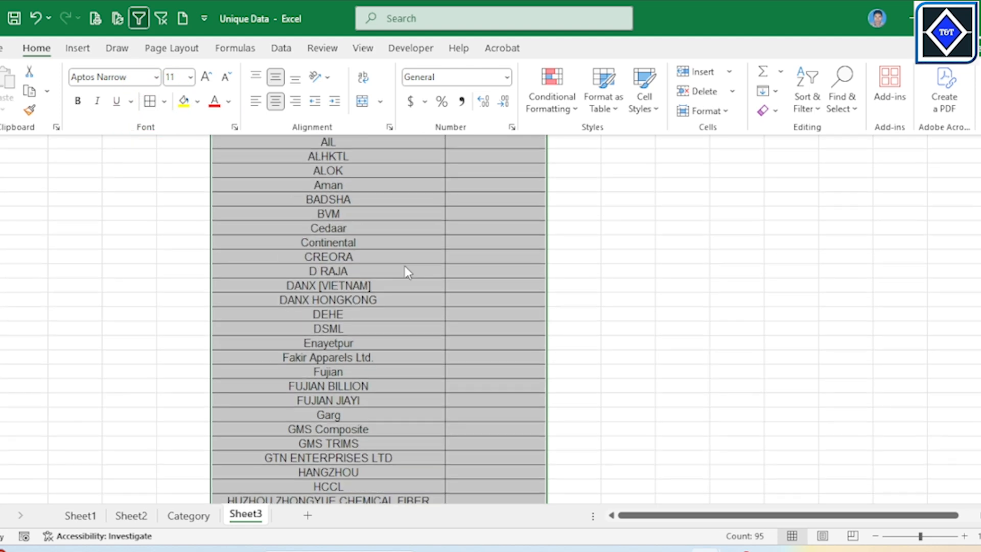
click(511, 182)
click(508, 114)
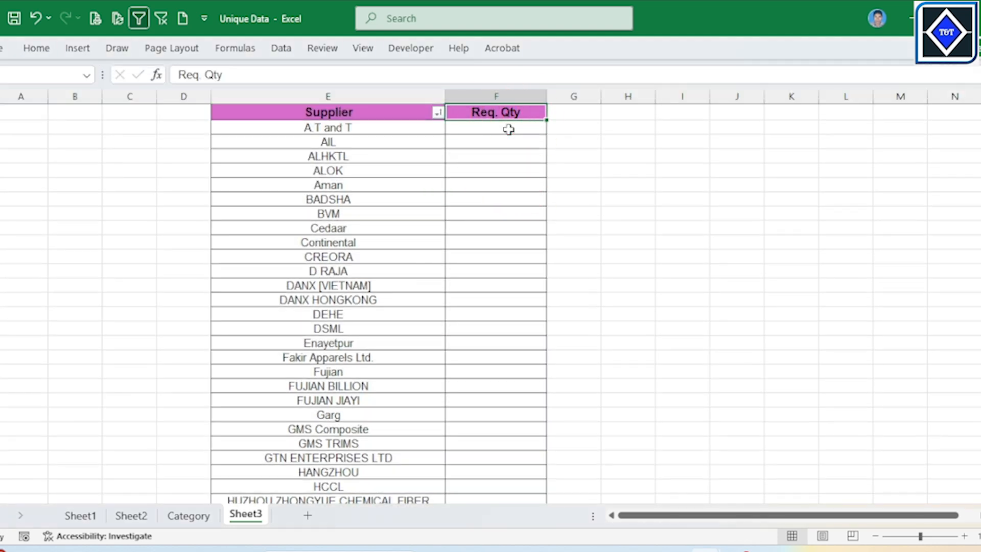
click(510, 127)
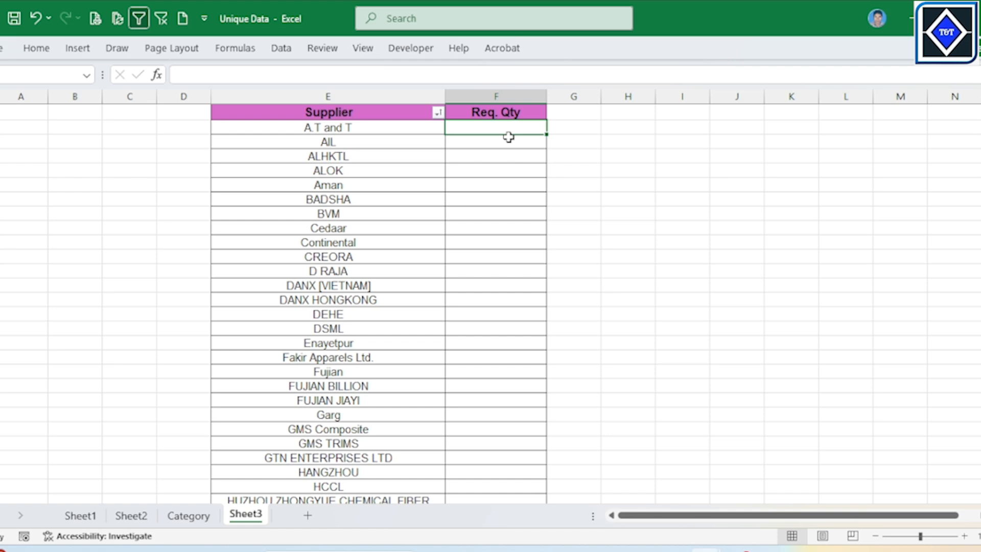
text(=)
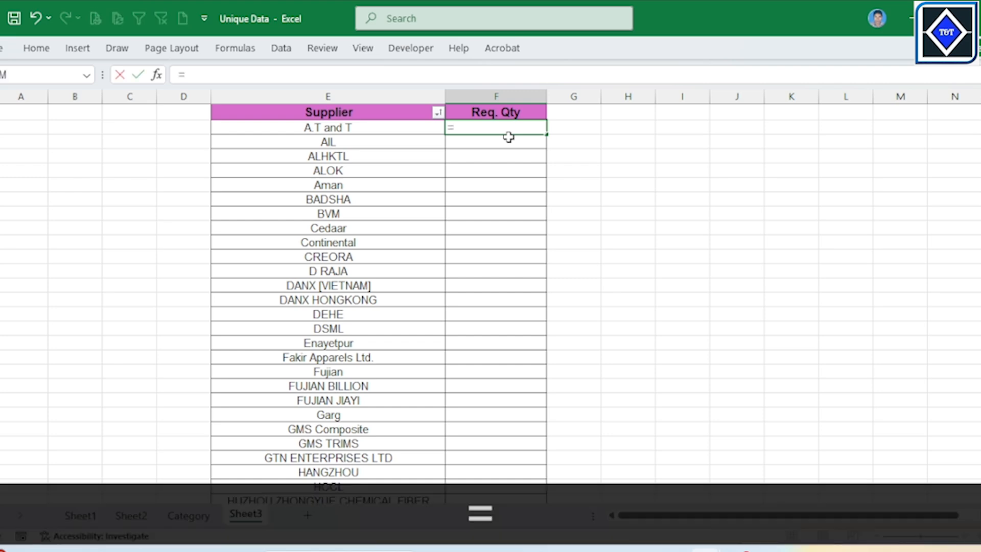
key(Escape)
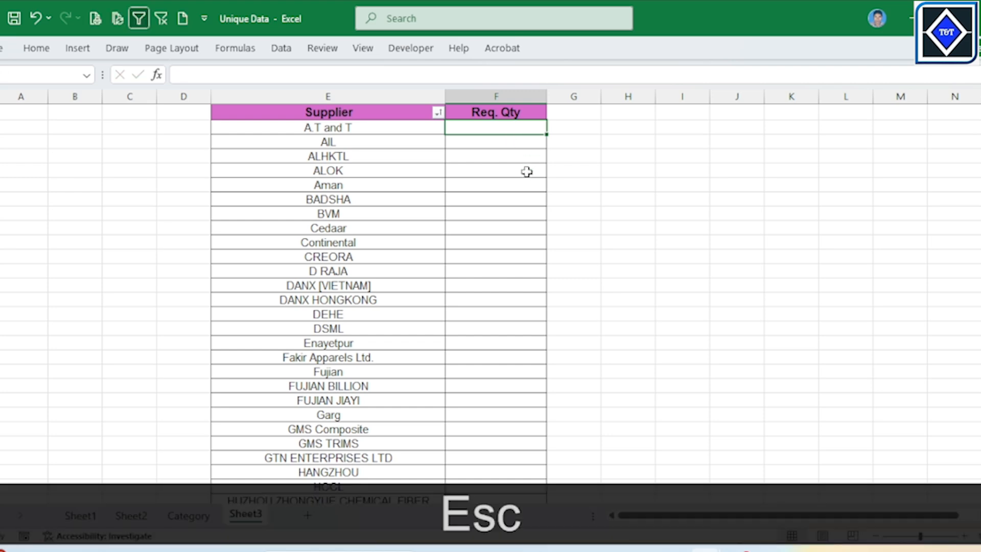
Delete the two empty columns B and C from Sheet3
ctrl+scroll(526, 172, up, 3)
scroll(744, 178, up, 1)
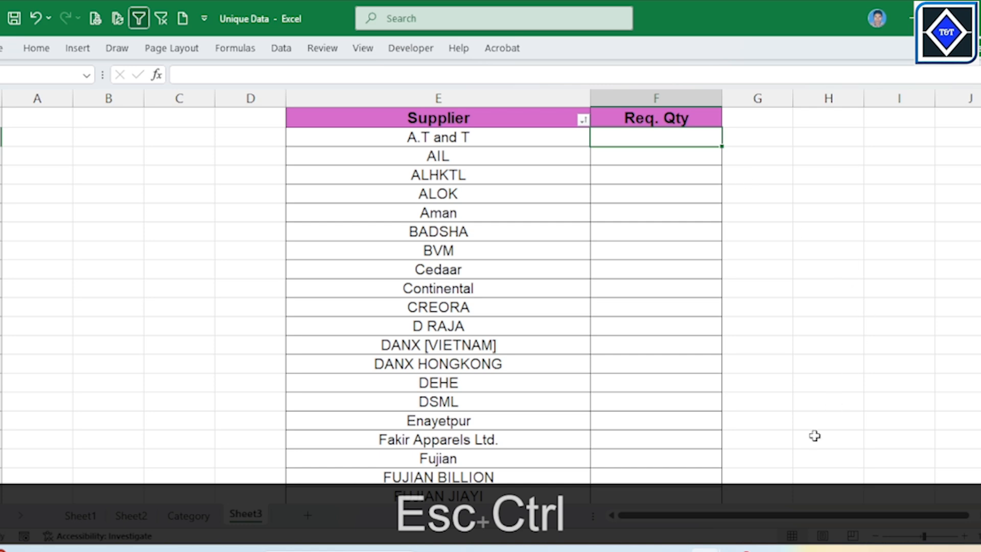
scroll(903, 515, right, 1)
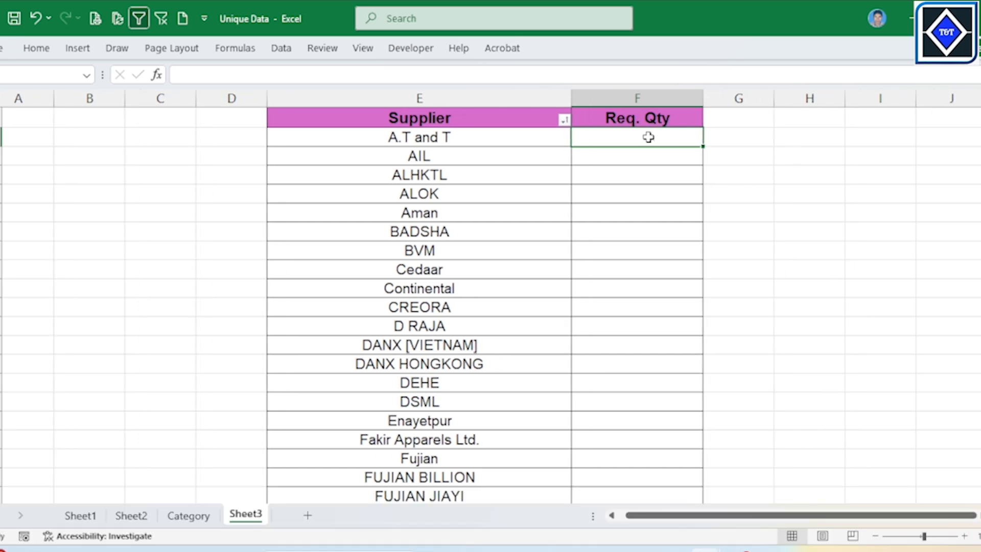
drag(89, 98, 145, 96)
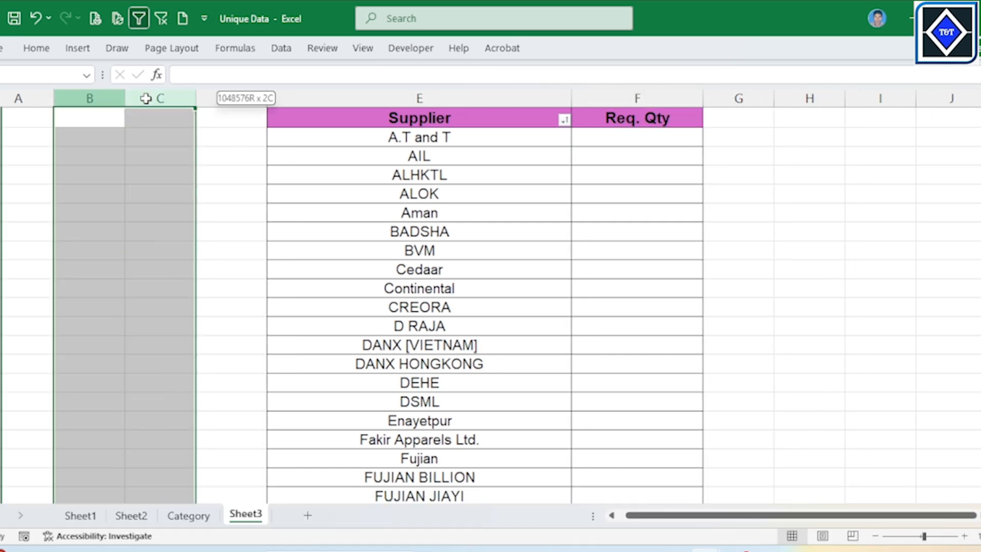
key(ctrl+KP_Subtract)
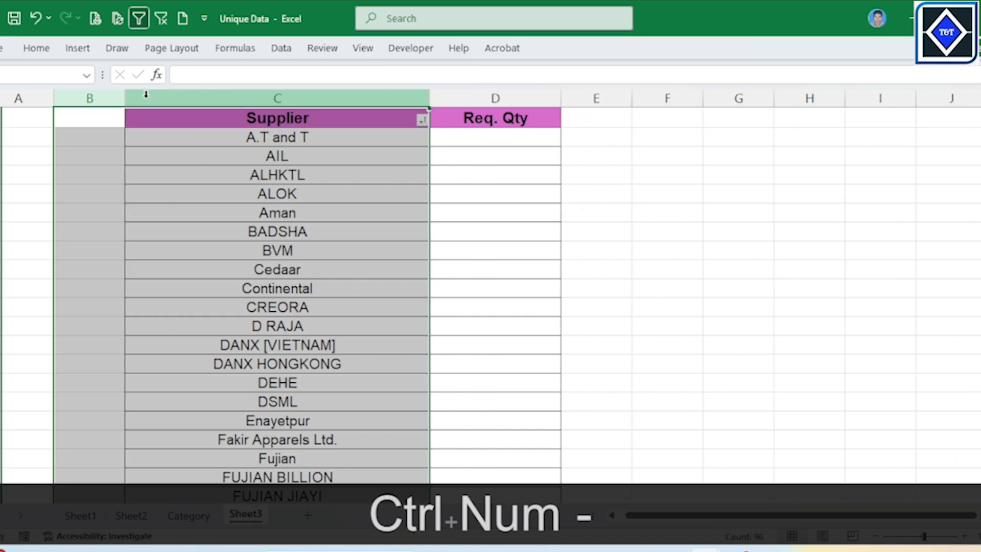
click(225, 158)
Begin a SUMIF formula in the Req. Qty cell of the first supplier, A.T and T
click(504, 134)
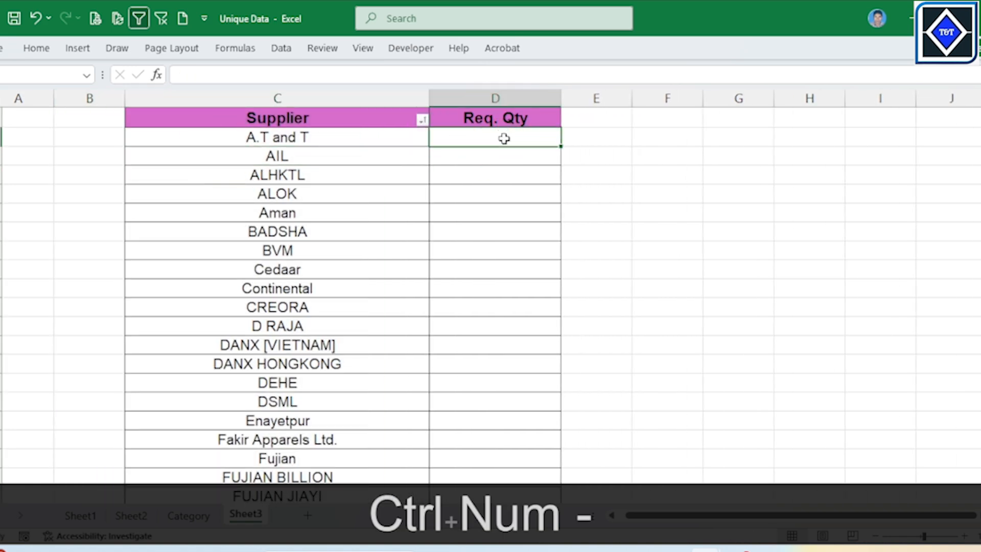
text(=sum)
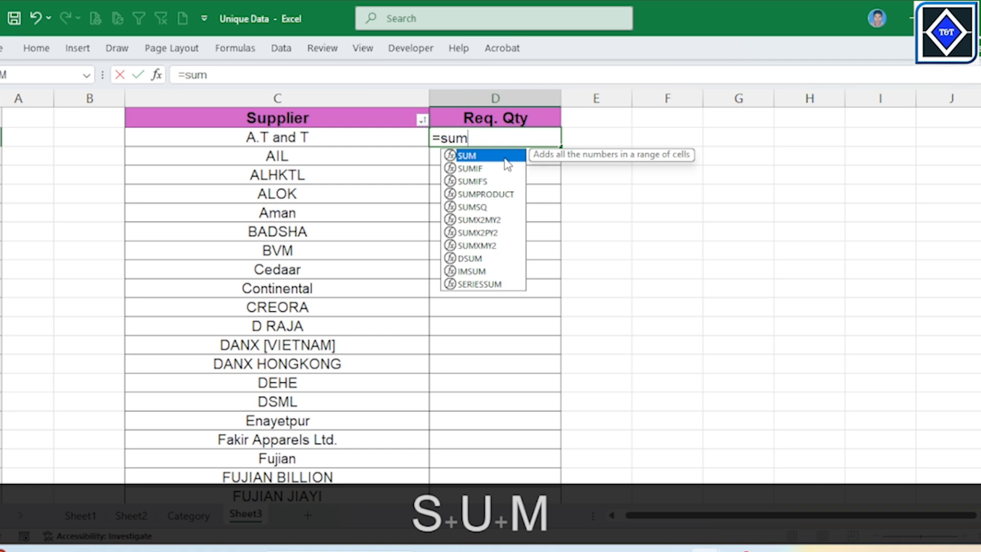
key(Down)
key(Tab)
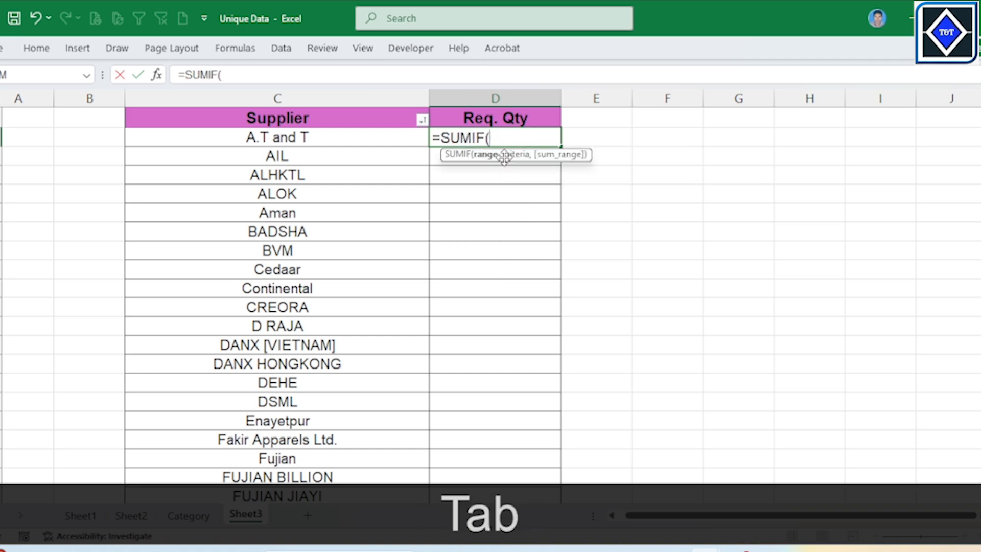
click(284, 101)
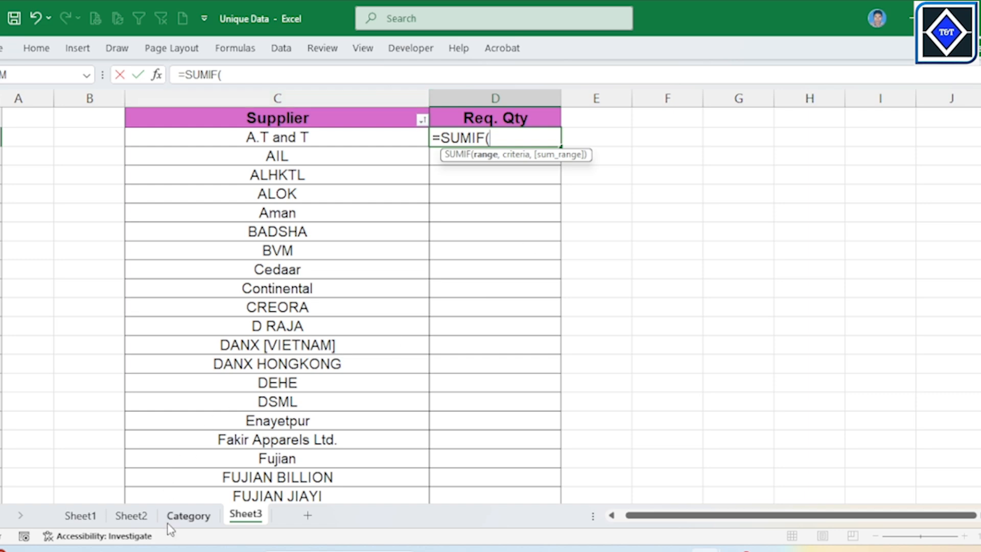
Set the SUMIF range to the whole Supplier column Q on the Main File sheet of Daily Allocation Status
click(185, 517)
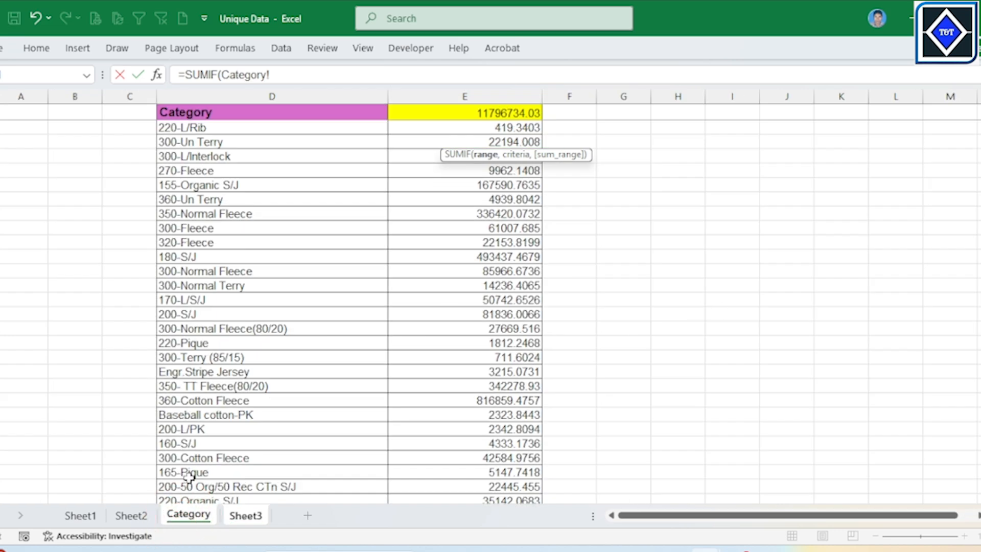
mouse_move(704, 551)
click(623, 491)
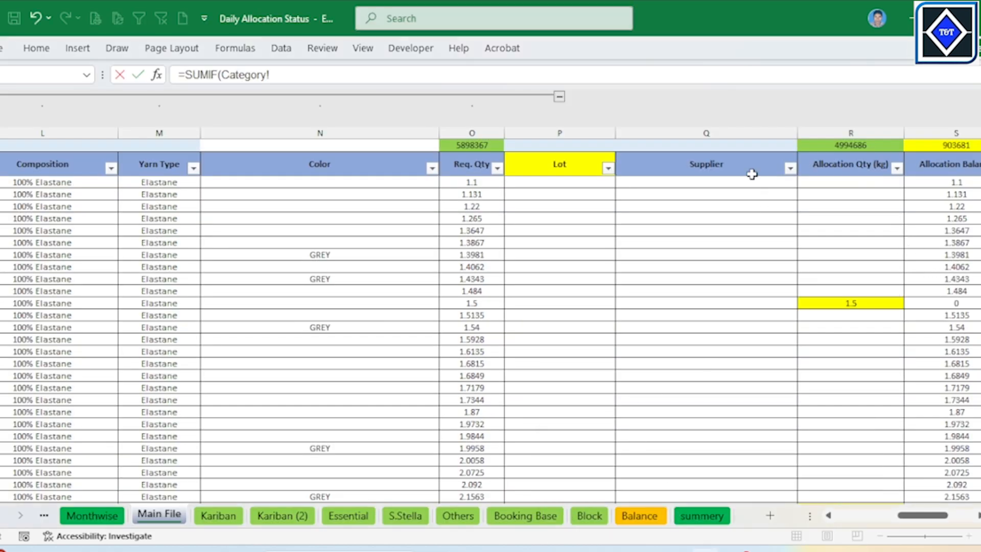
click(723, 132)
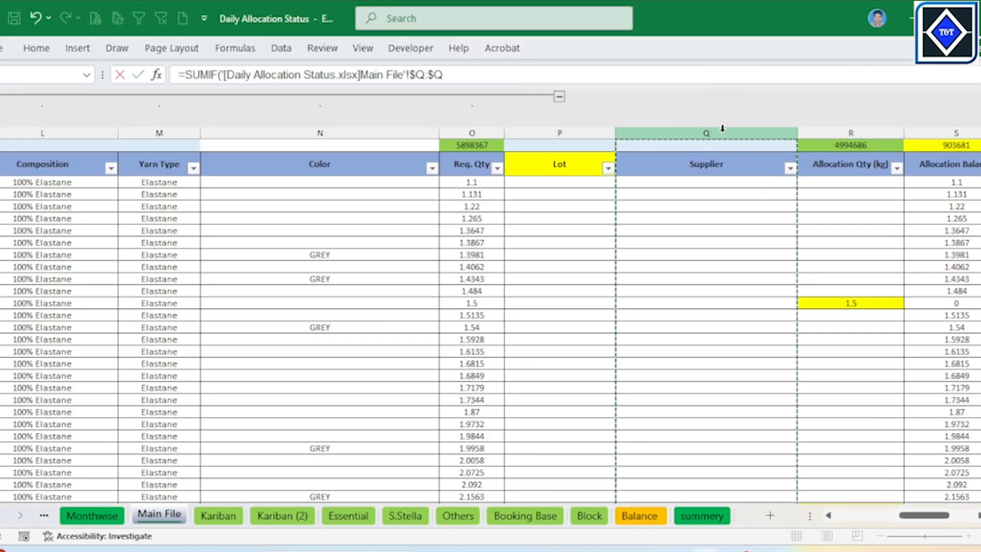
Set the SUMIF criteria to the first supplier's cell C2 on Sheet3 of the Unique Data workbook
text(,)
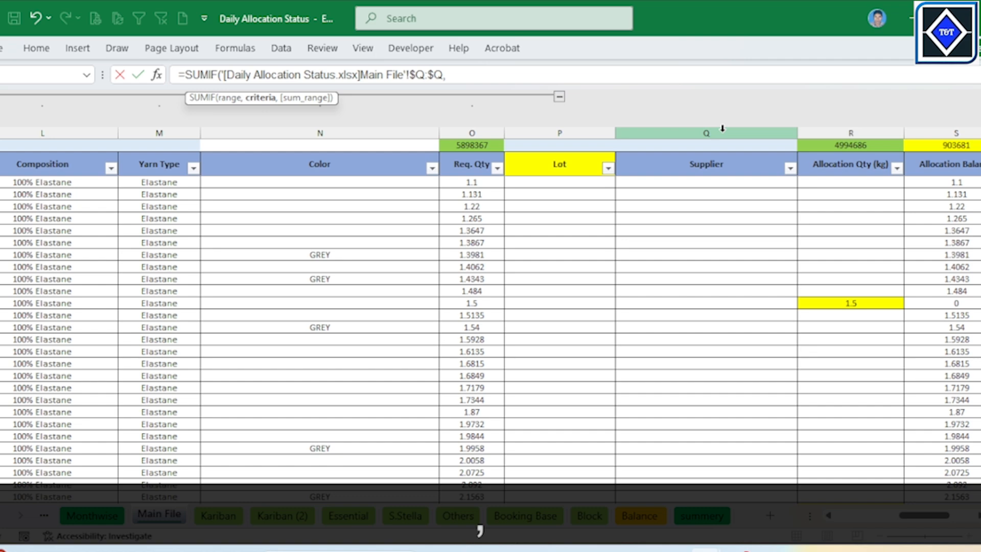
click(704, 549)
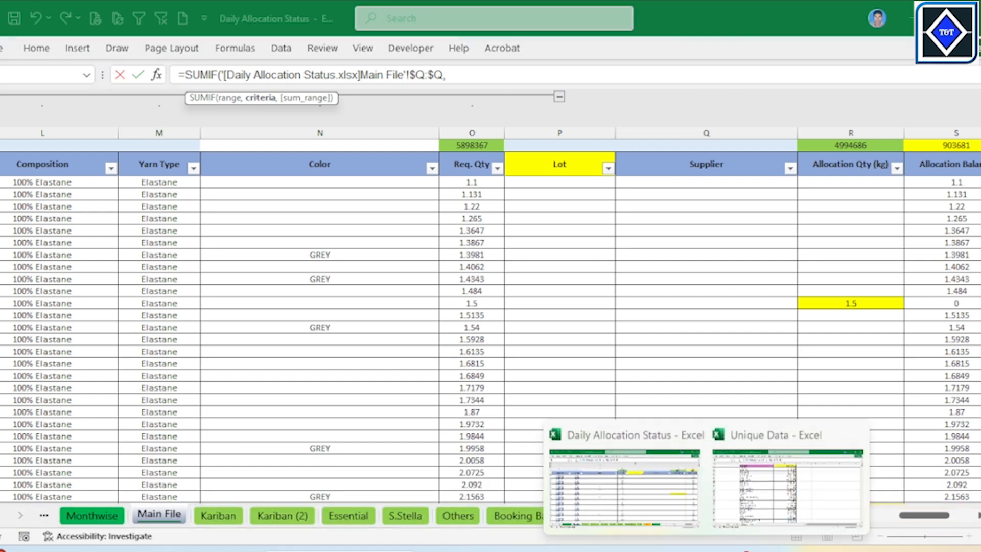
click(792, 482)
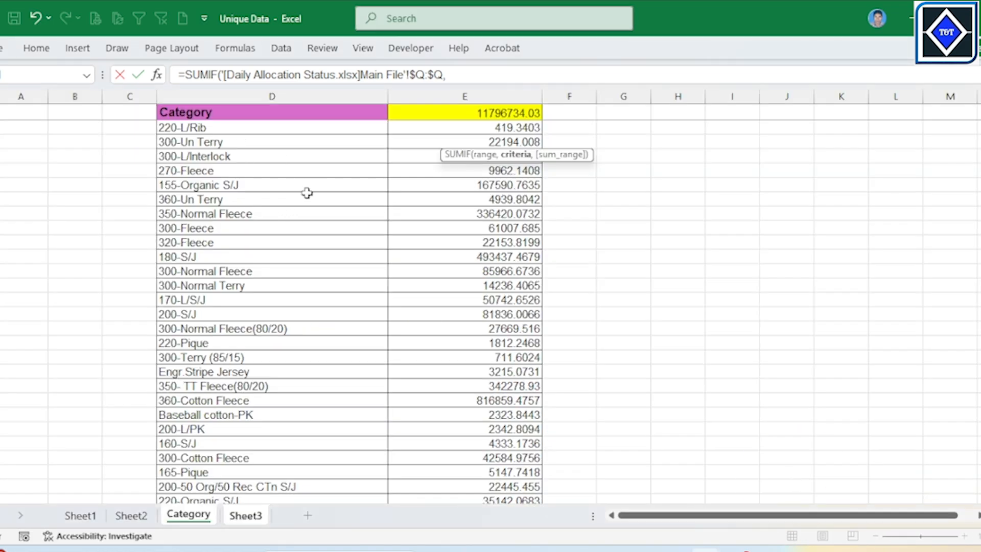
click(245, 515)
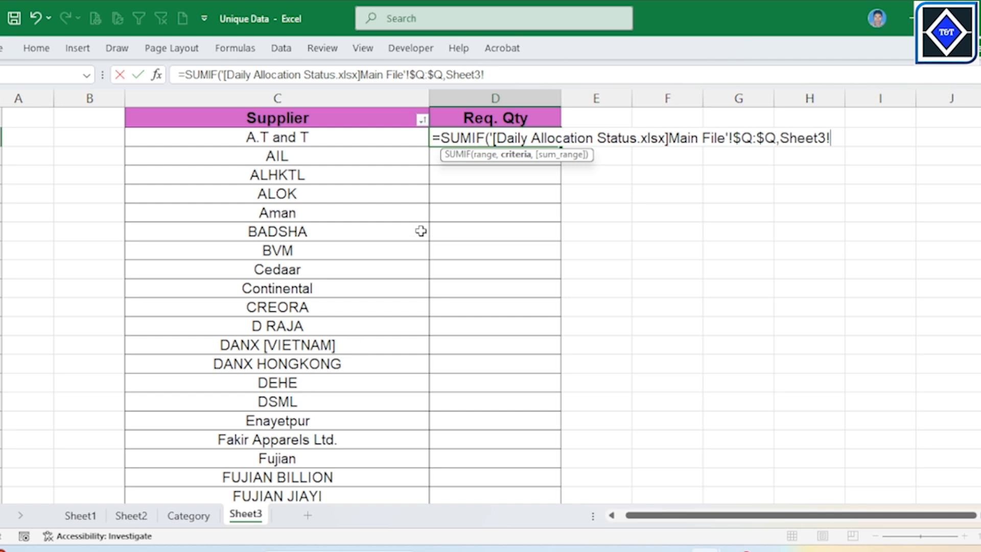
click(330, 135)
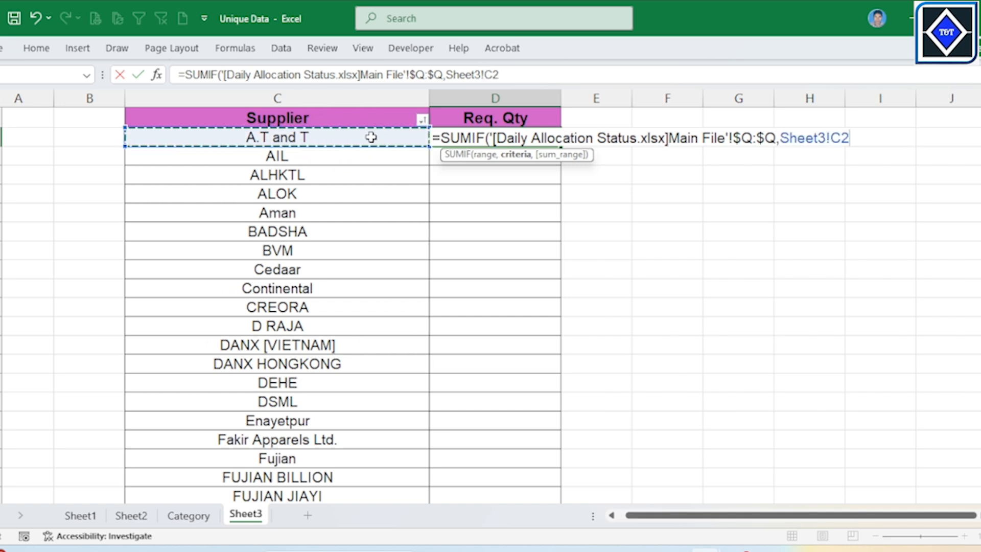
Set the SUMIF sum range to the whole Req. Qty column O on Main File of Daily Allocation Status and complete the formula
text(,)
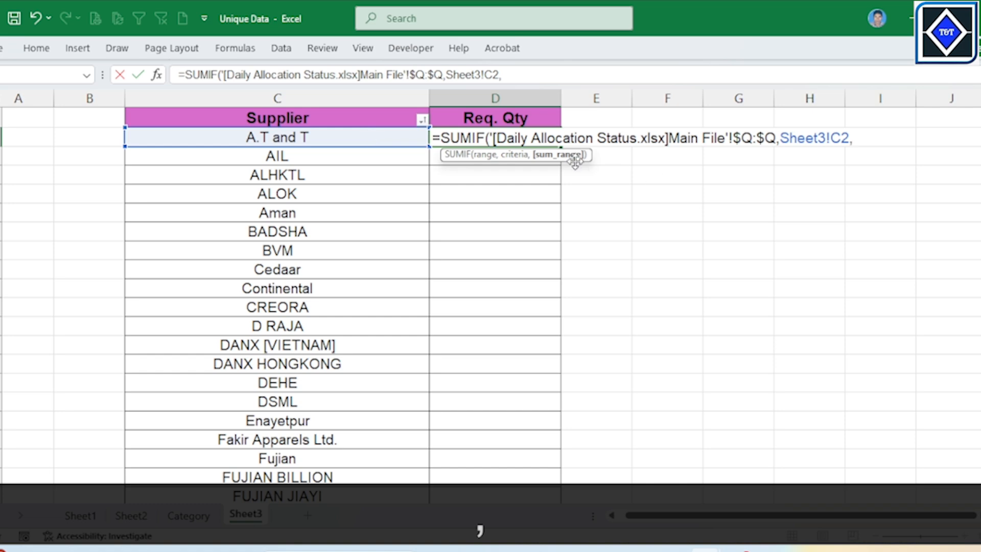
mouse_move(708, 548)
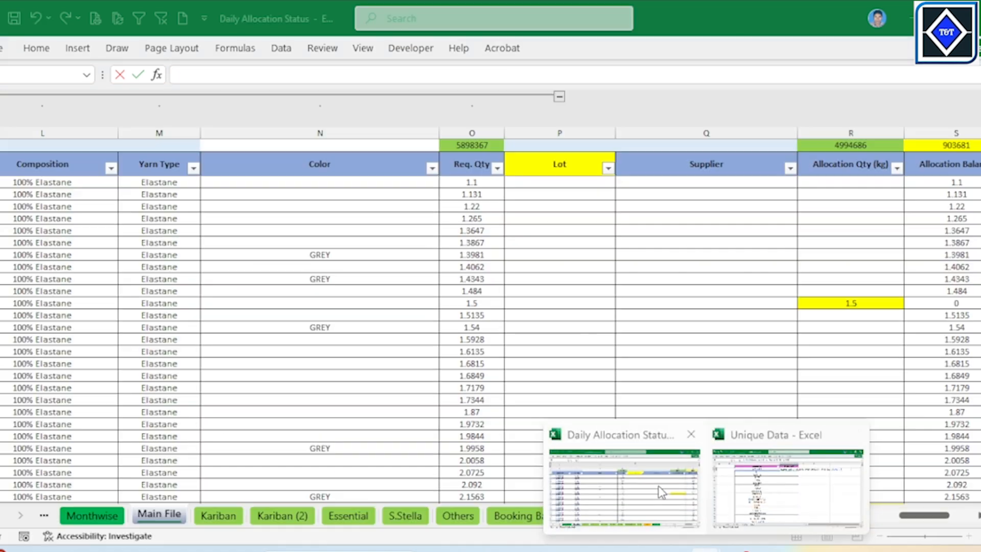
click(658, 488)
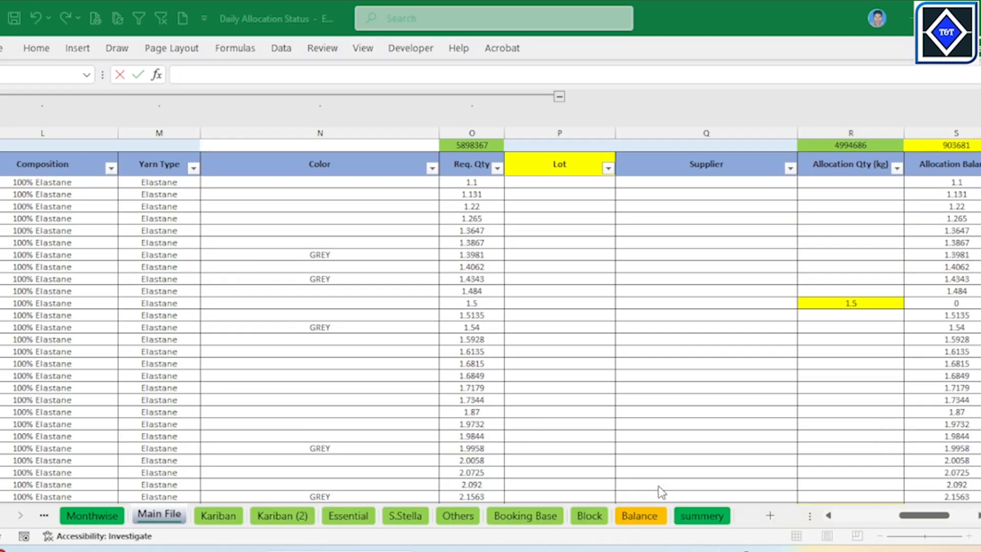
click(474, 129)
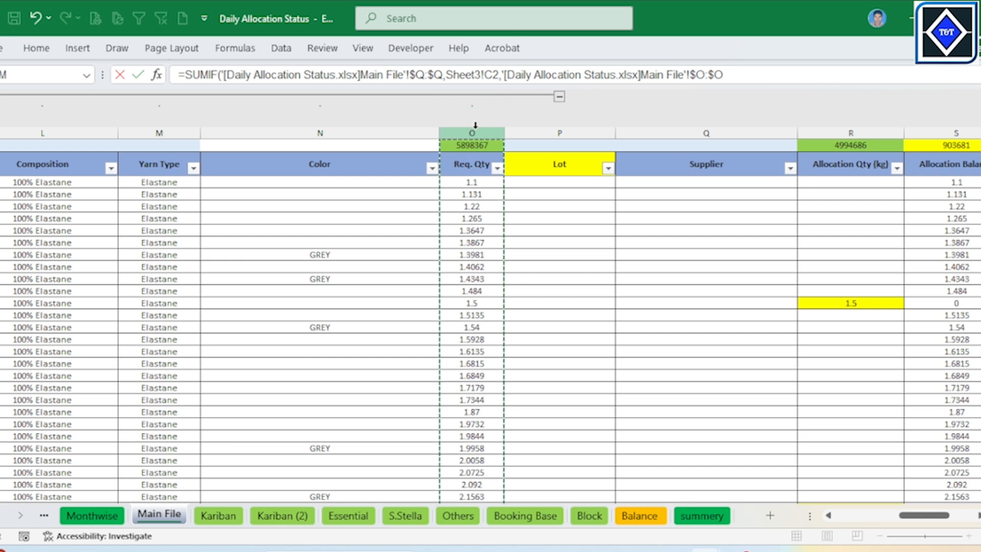
text())
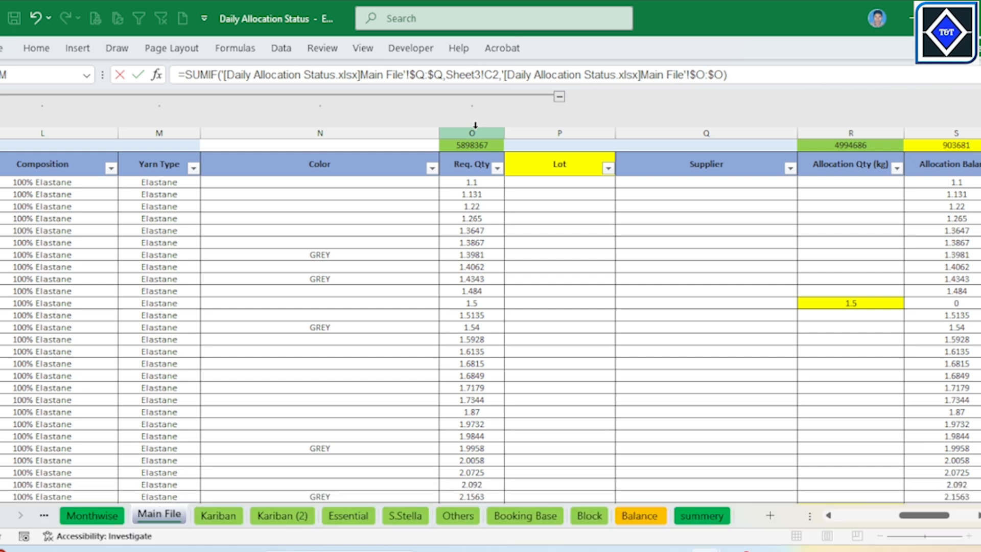
key(Return)
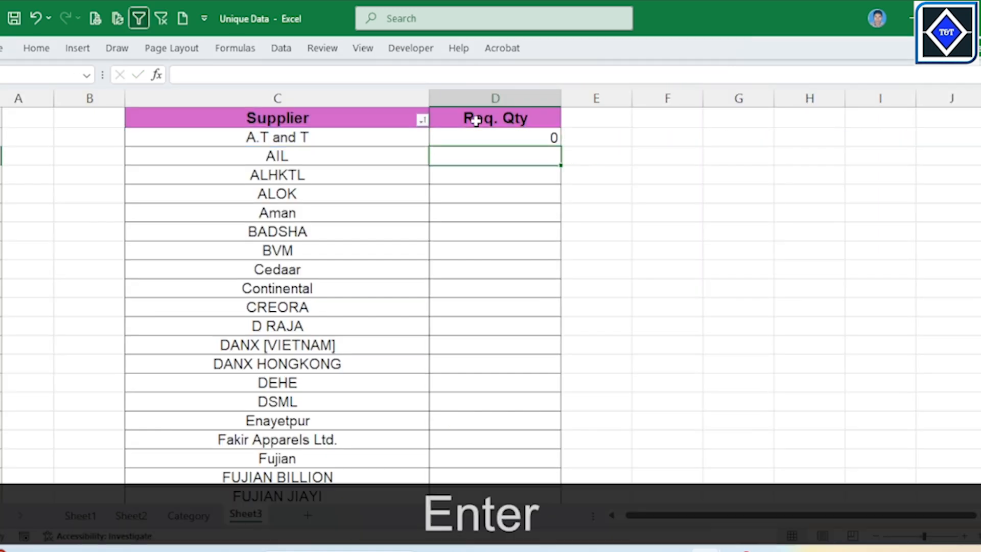
Fill the first supplier's SUMIF formula down the Req. Qty column to the SBS row
click(495, 135)
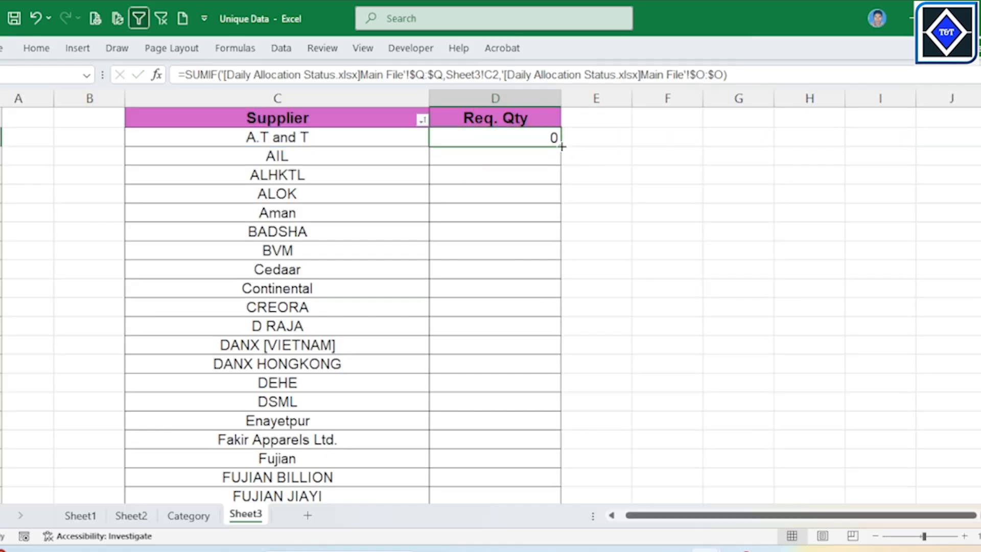
drag(561, 146, 551, 354)
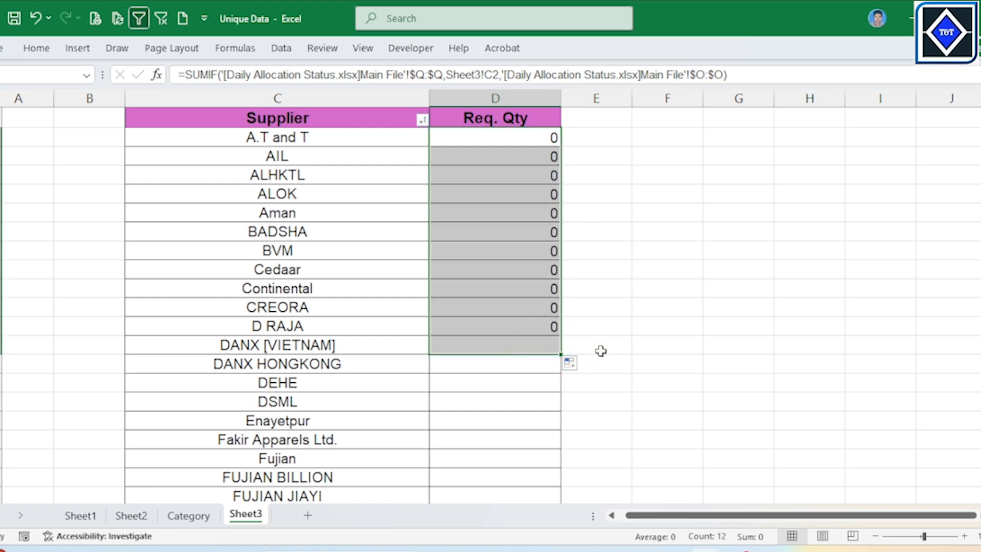
scroll(630, 335, down, 2)
drag(559, 239, 557, 475)
drag(596, 393, 589, 366)
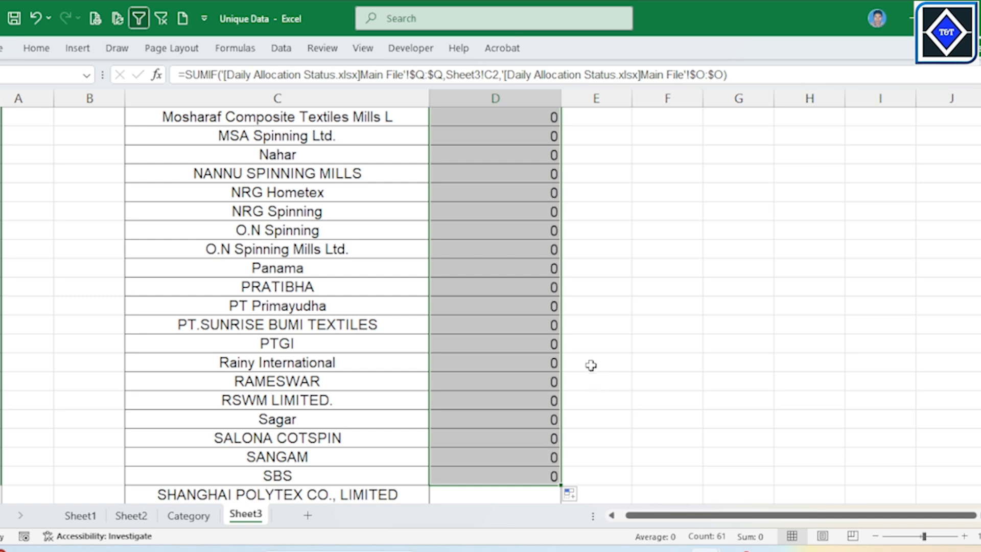
scroll(552, 324, up, 14)
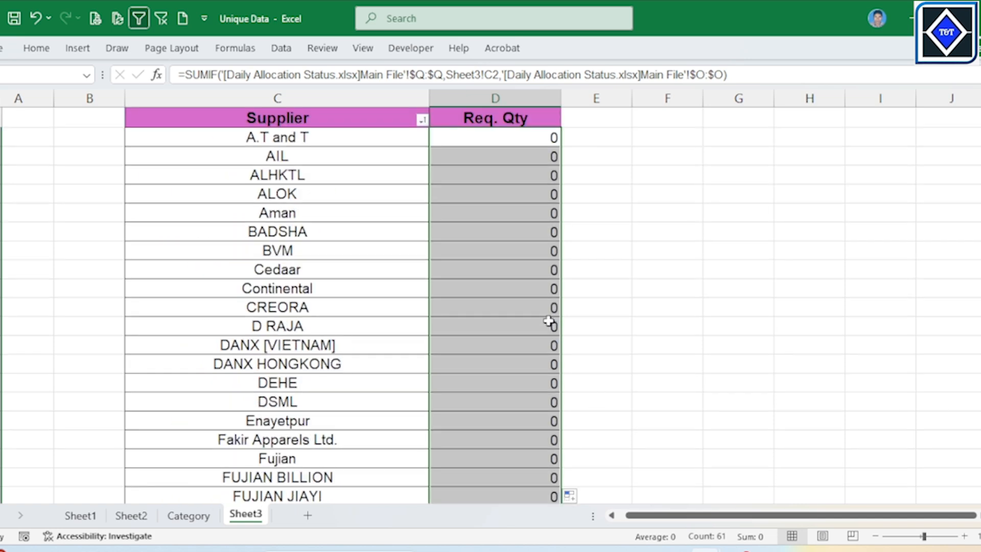
Clear the filled Req. Qty formulas from SBS upwards, keeping only the first supplier's formula
click(484, 214)
click(506, 140)
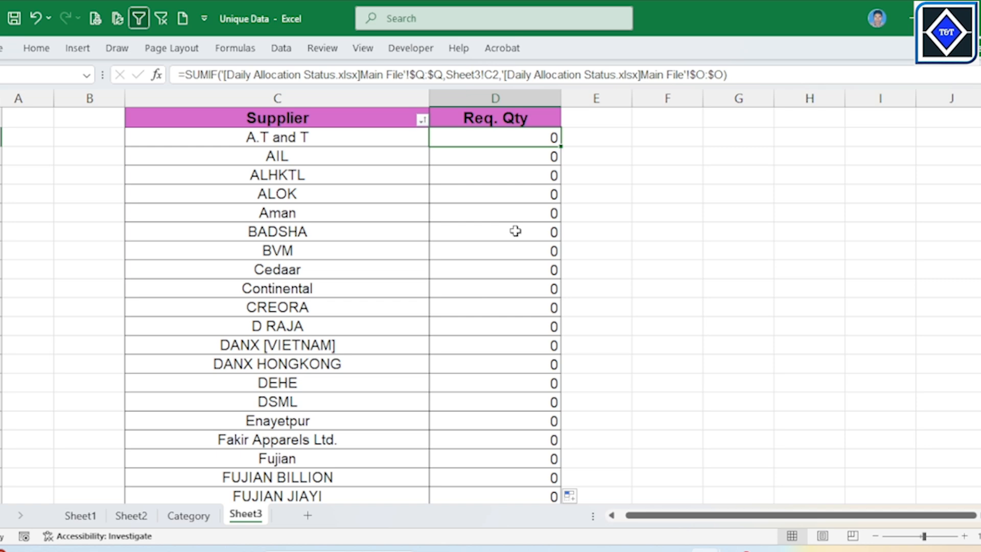
scroll(515, 231, down, 15)
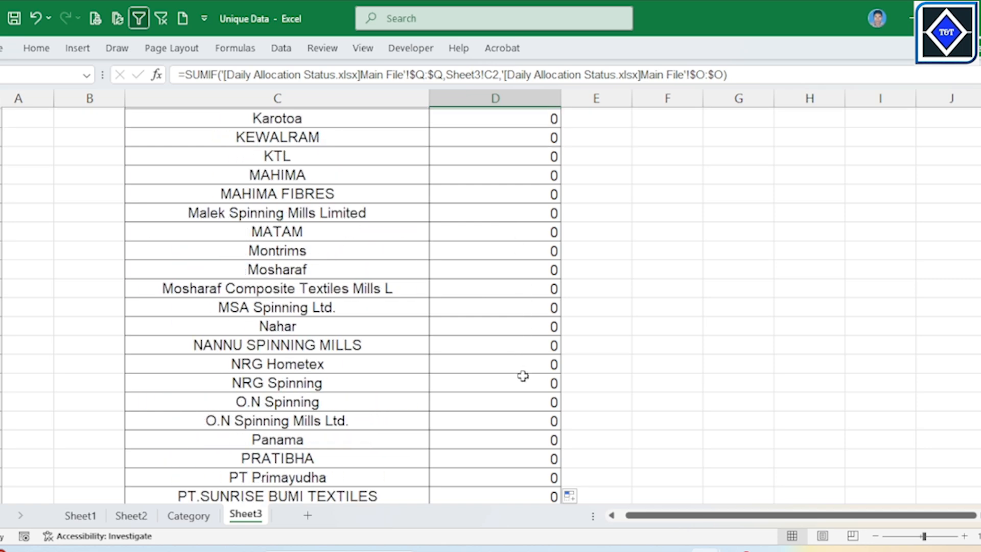
scroll(523, 376, down, 4)
scroll(519, 336, up, 2)
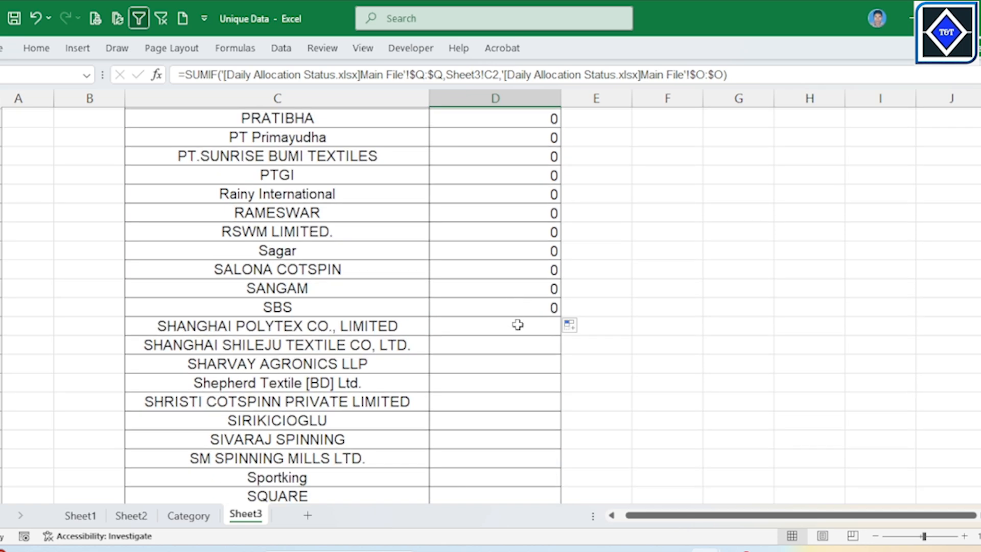
drag(516, 324, 511, 158)
key(Delete)
scroll(542, 169, down, 17)
click(660, 201)
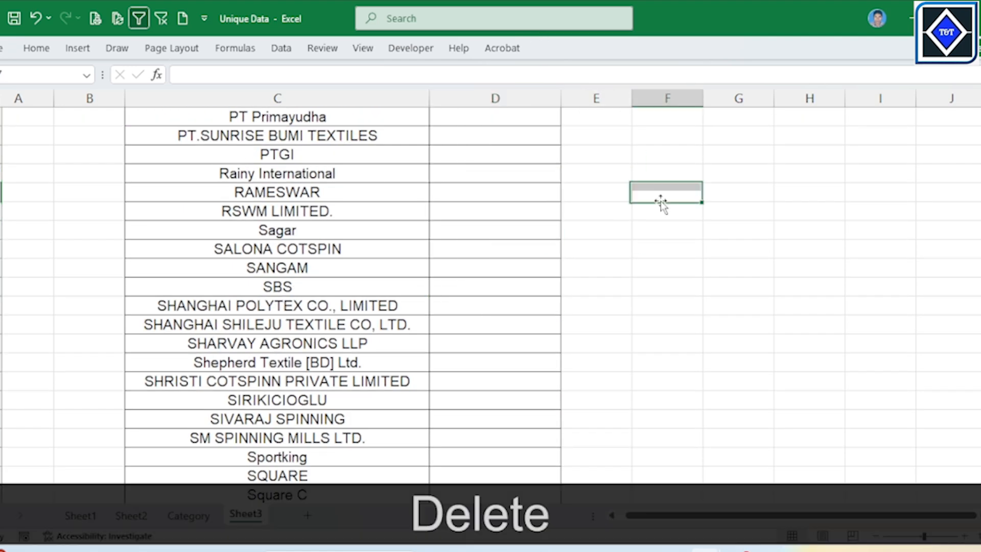
scroll(520, 251, up, 5)
scroll(519, 249, up, 14)
Inspect the SUMIF formula in the first supplier's Req. Qty cell against the empty cells below it
click(516, 249)
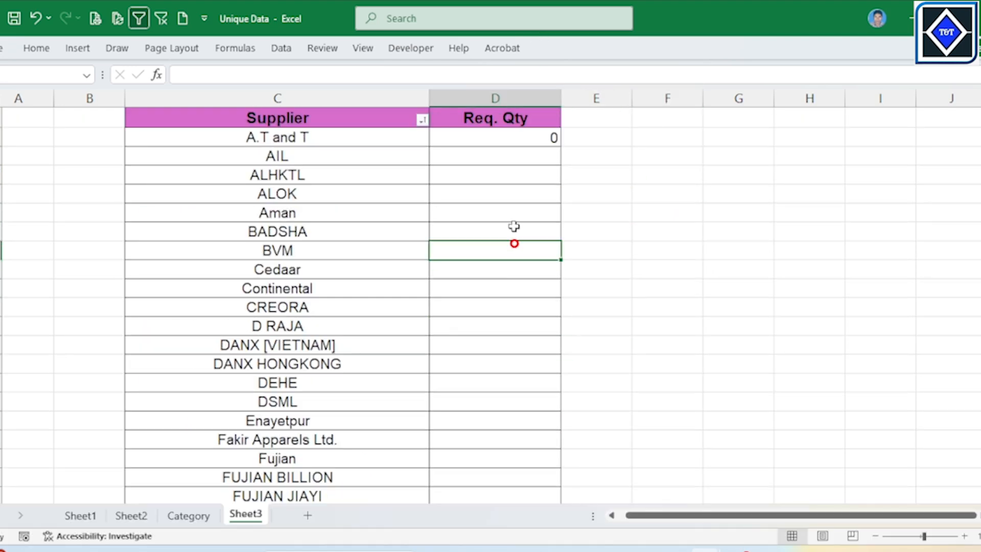
click(520, 135)
click(506, 230)
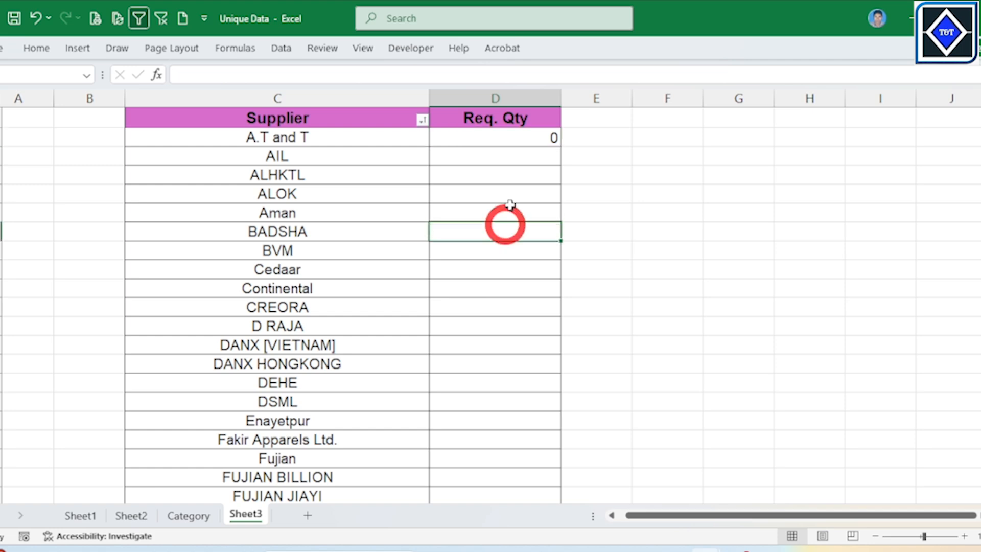
click(530, 134)
click(521, 185)
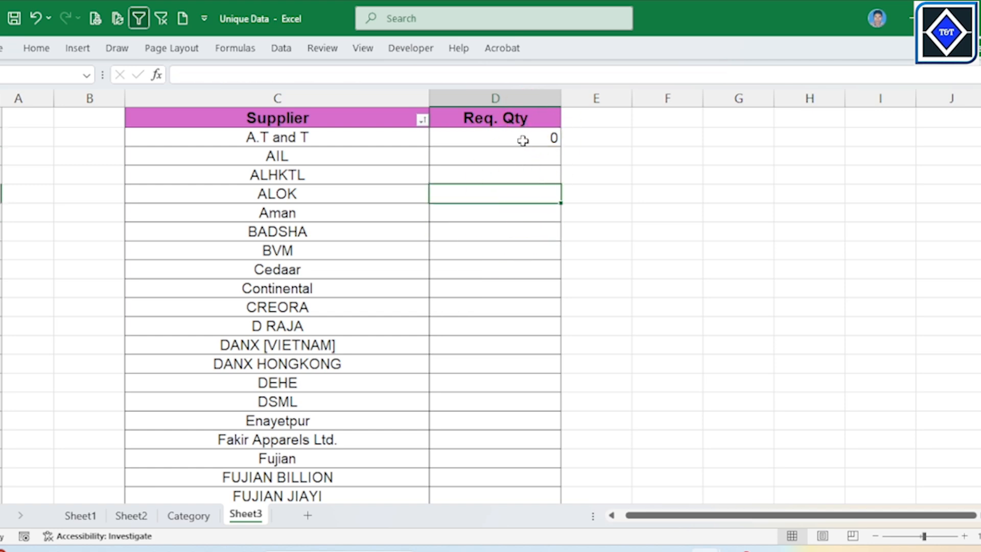
click(522, 137)
click(516, 163)
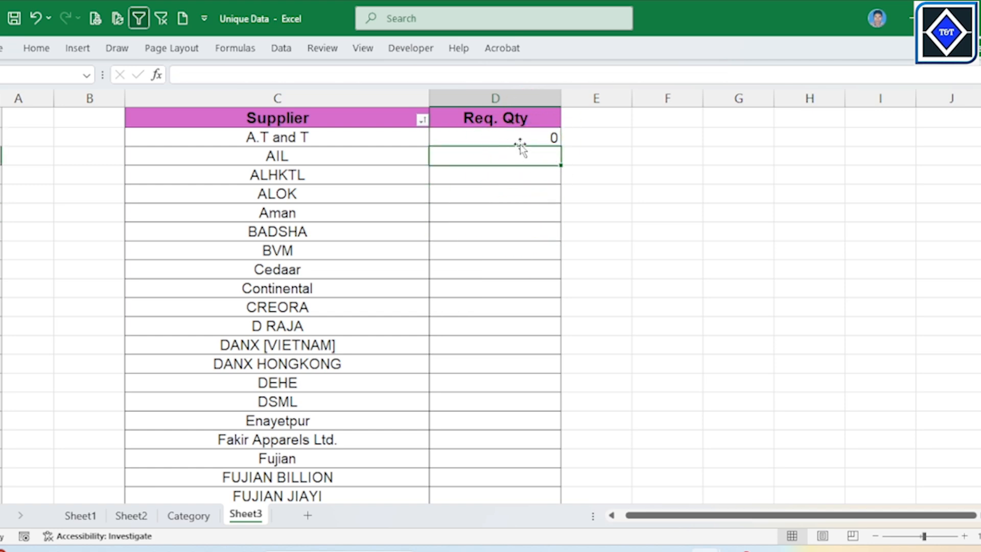
click(520, 143)
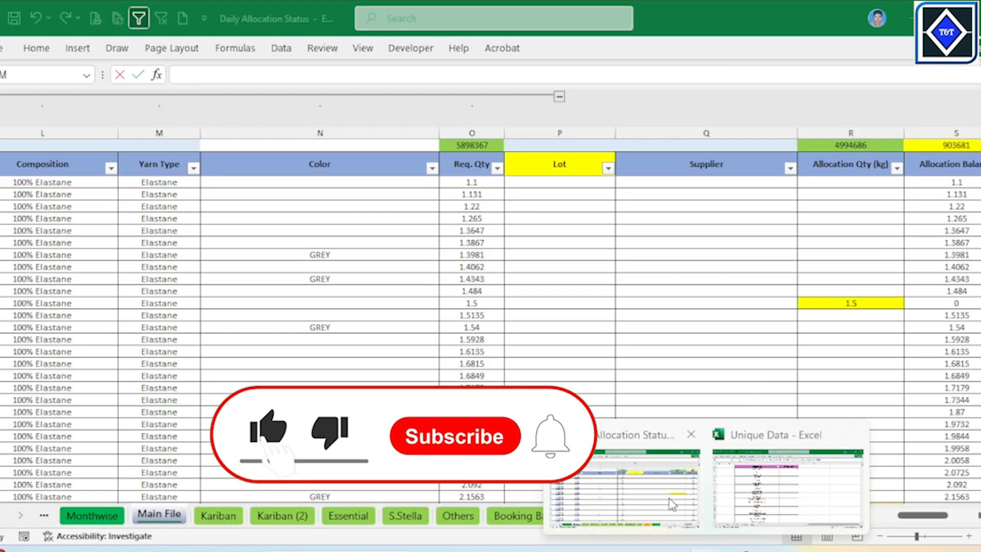
Compare the first supplier's SUMIF formula with the Main File sheet of the Daily Allocation Status workbook
click(623, 490)
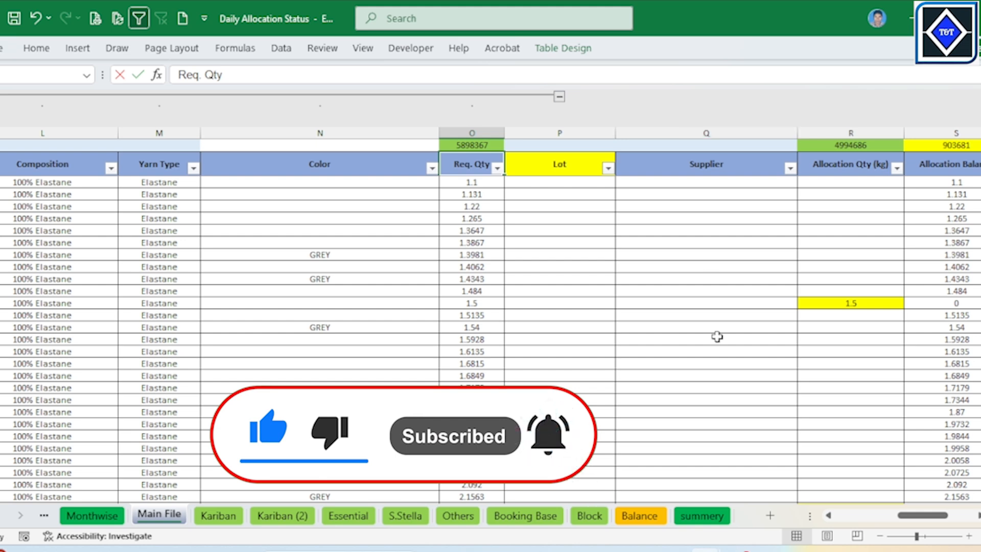
mouse_move(704, 549)
click(791, 473)
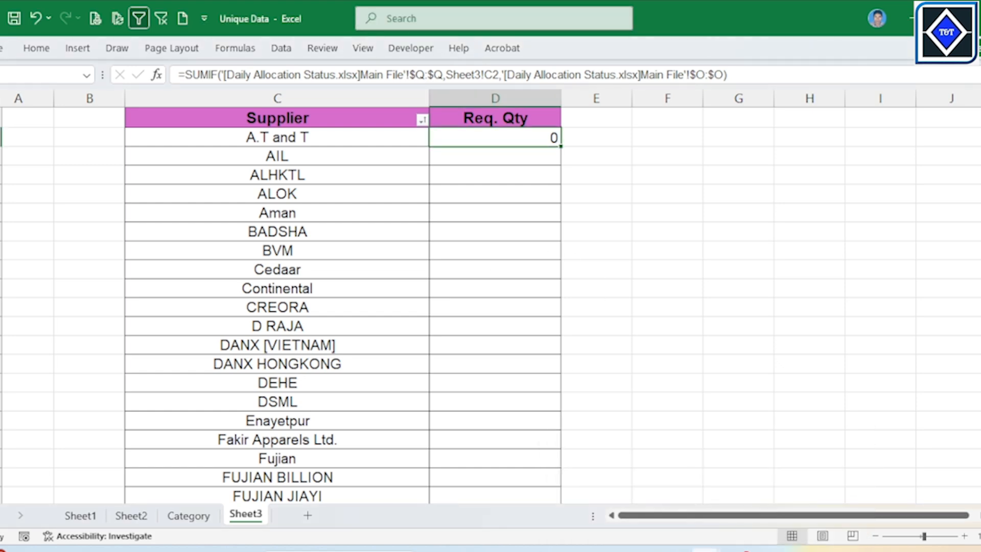
mouse_move(673, 528)
click(647, 476)
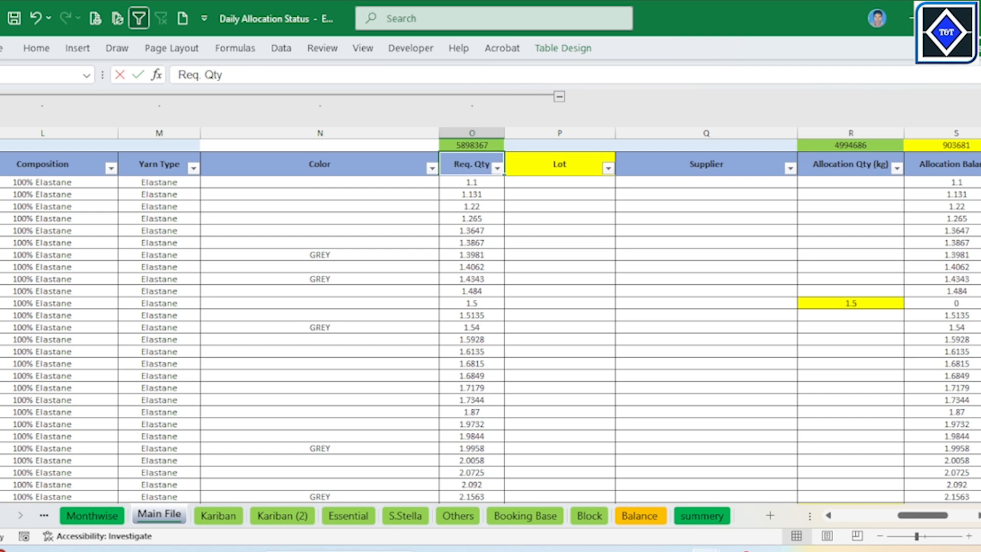
click(821, 482)
click(498, 217)
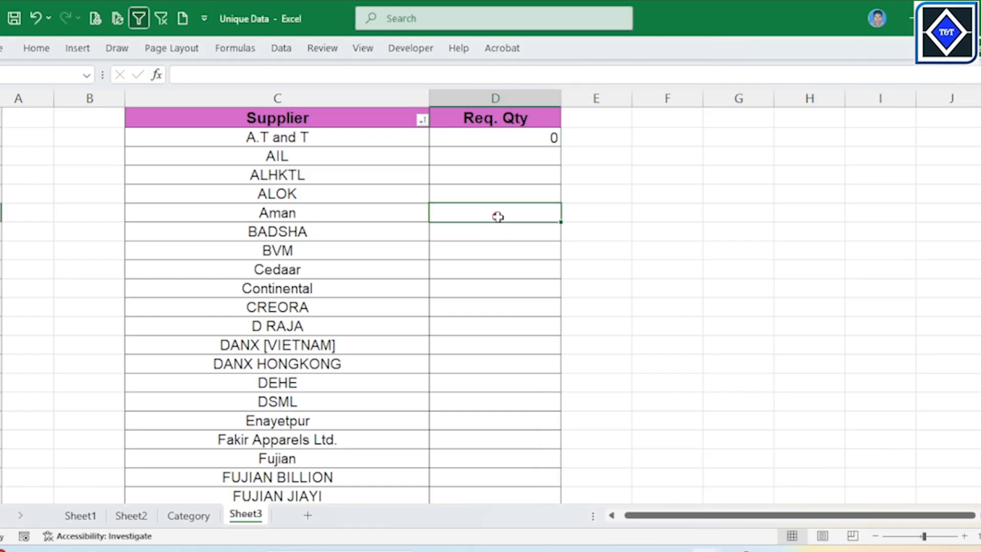
click(521, 138)
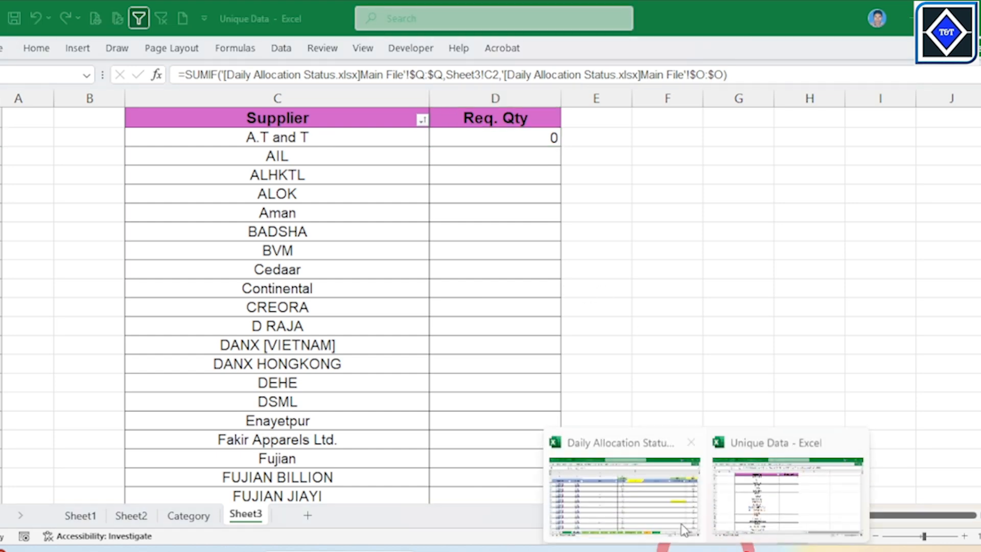
Examine Supplier column Q, Req. Qty column O and Allocation Qty (kg) column R on Main File of Daily Allocation Status
click(624, 491)
click(648, 313)
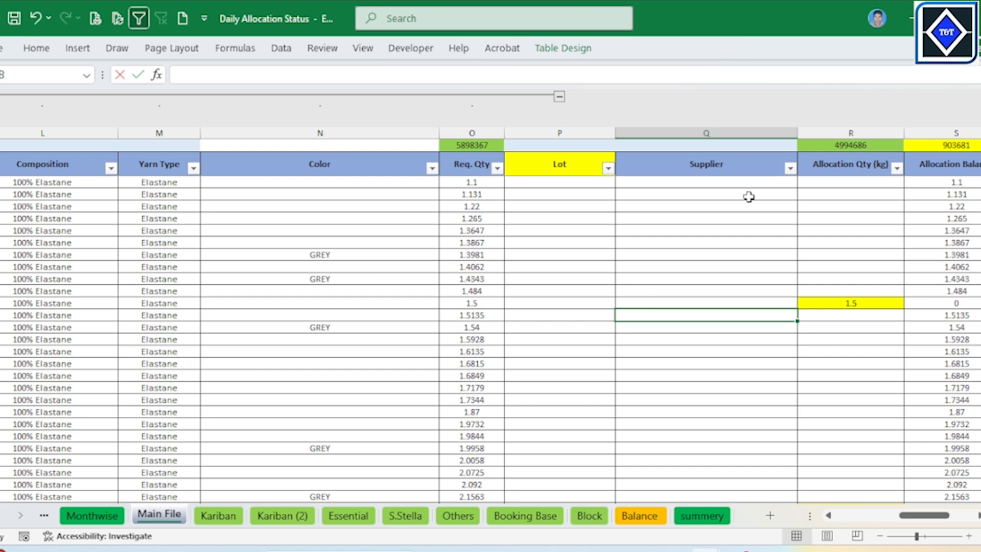
click(730, 126)
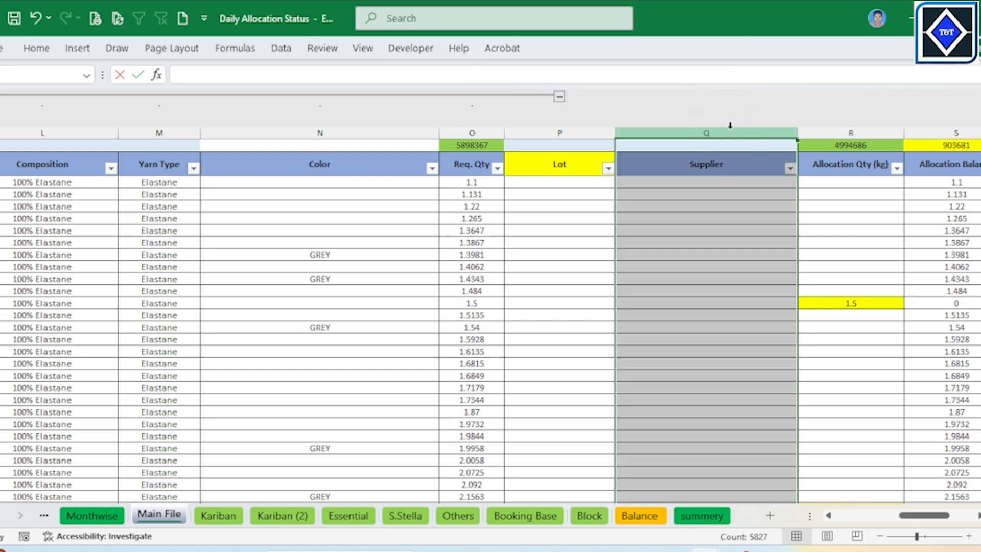
ctrl+click(466, 125)
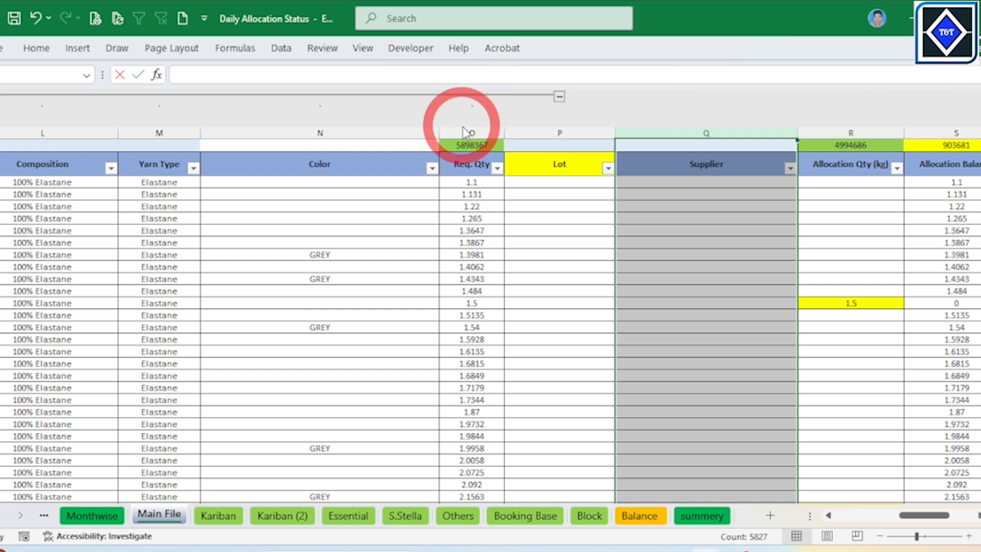
click(466, 125)
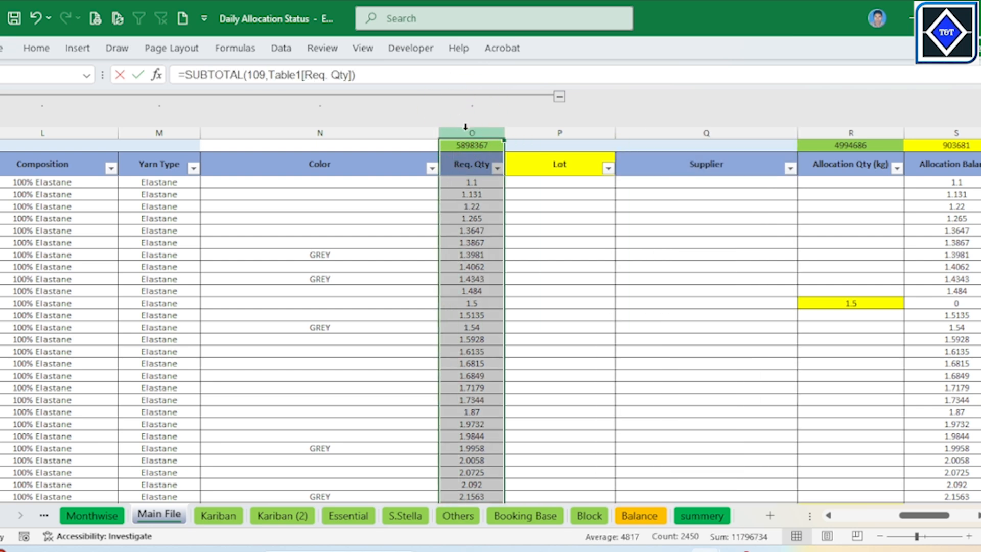
click(850, 130)
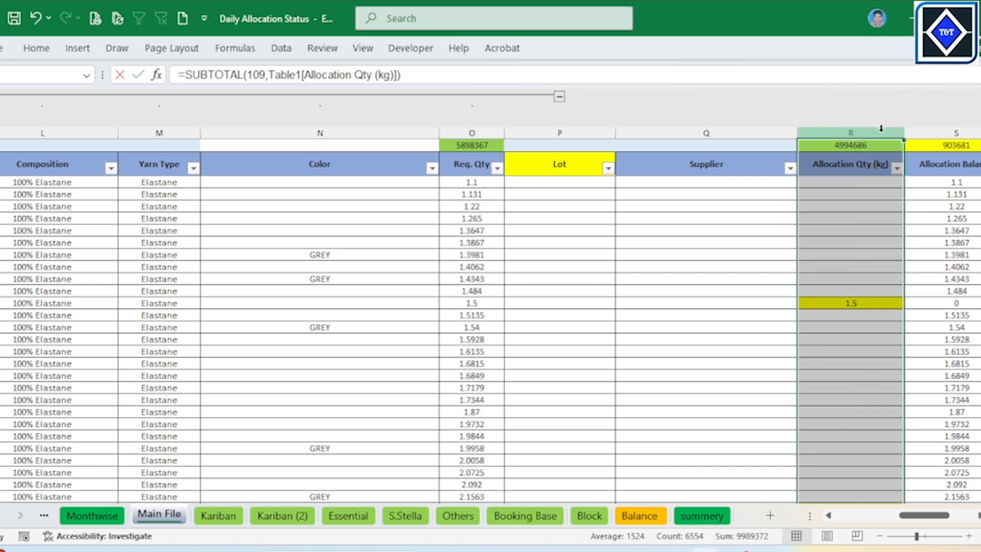
mouse_move(707, 549)
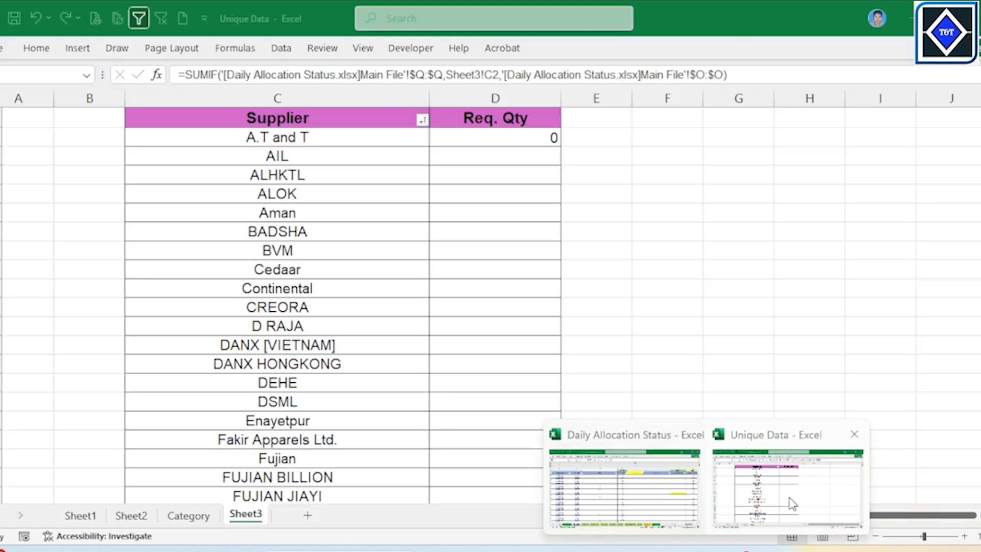
Start a SUMIF formula in AIL's Req. Qty cell on Sheet3 of Unique Data, using Supplier column Q of Main File as the range
click(792, 504)
click(527, 159)
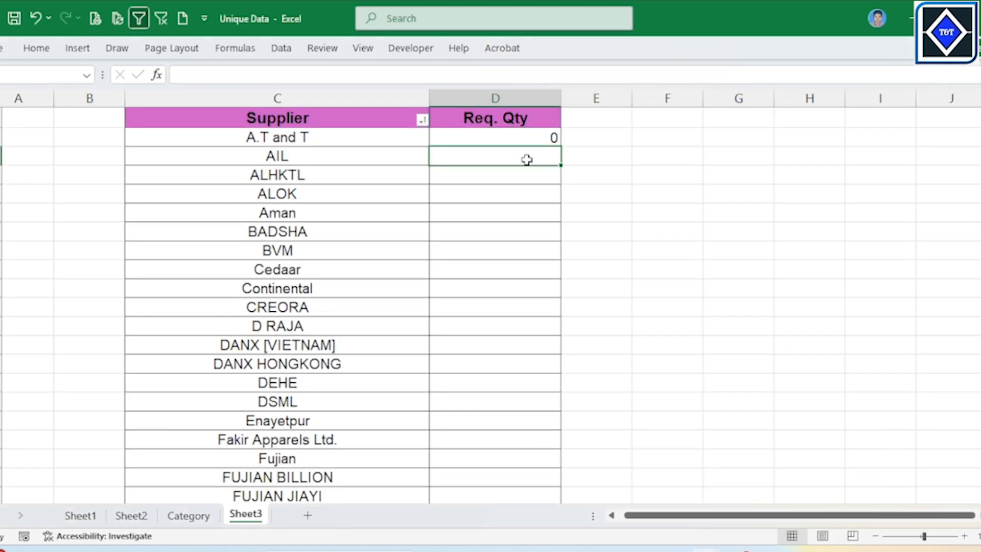
text(-)
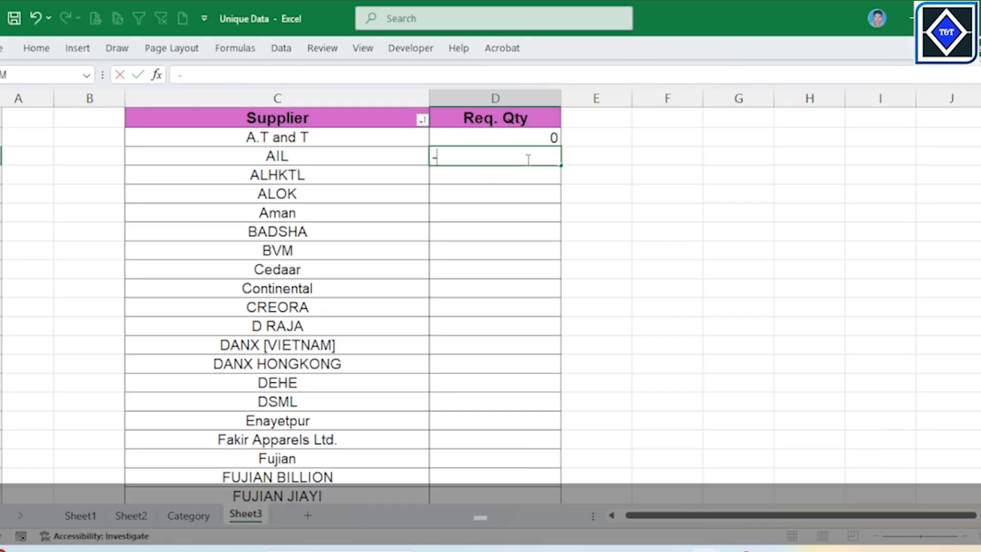
key(BackSpace)
text(=su)
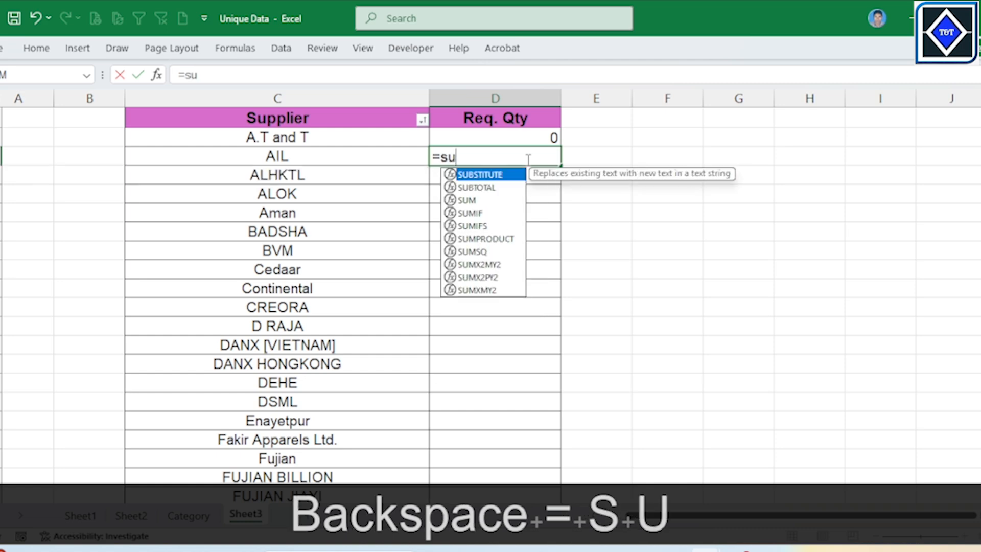
text(m)
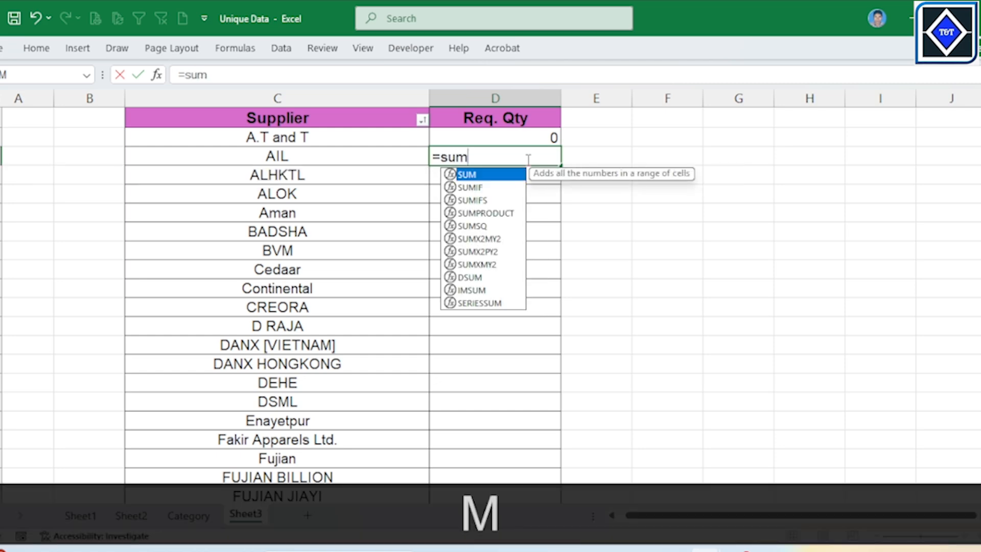
key(Down)
key(Tab)
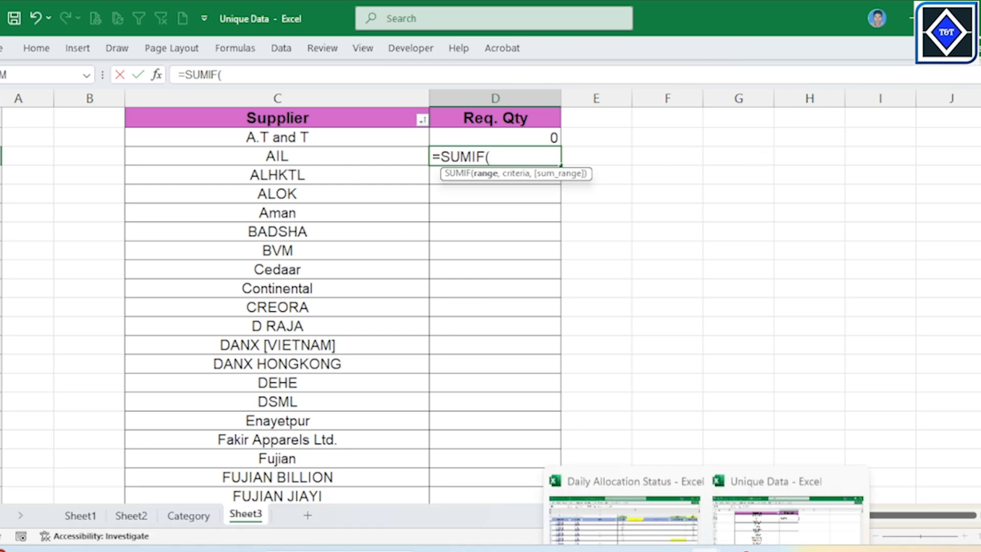
click(670, 535)
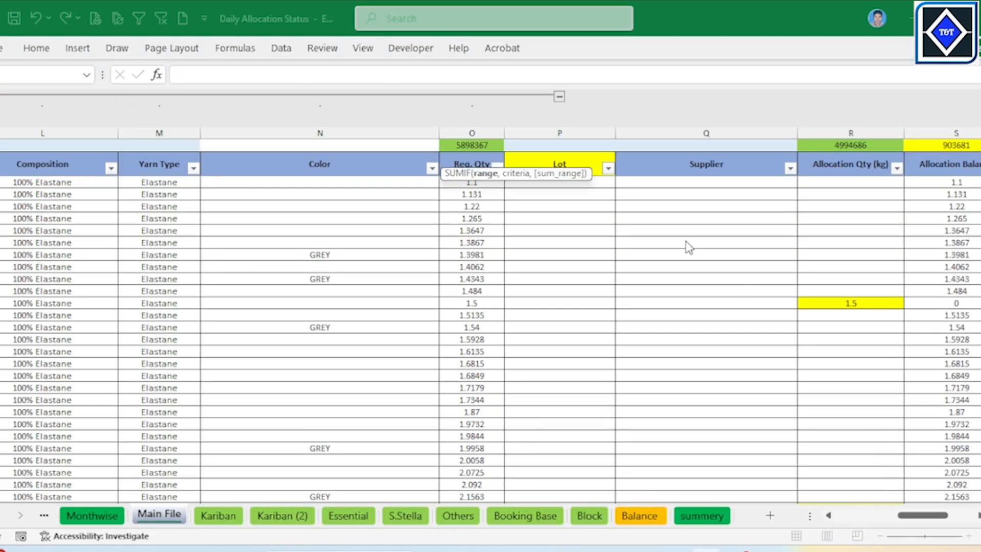
click(712, 129)
text(,)
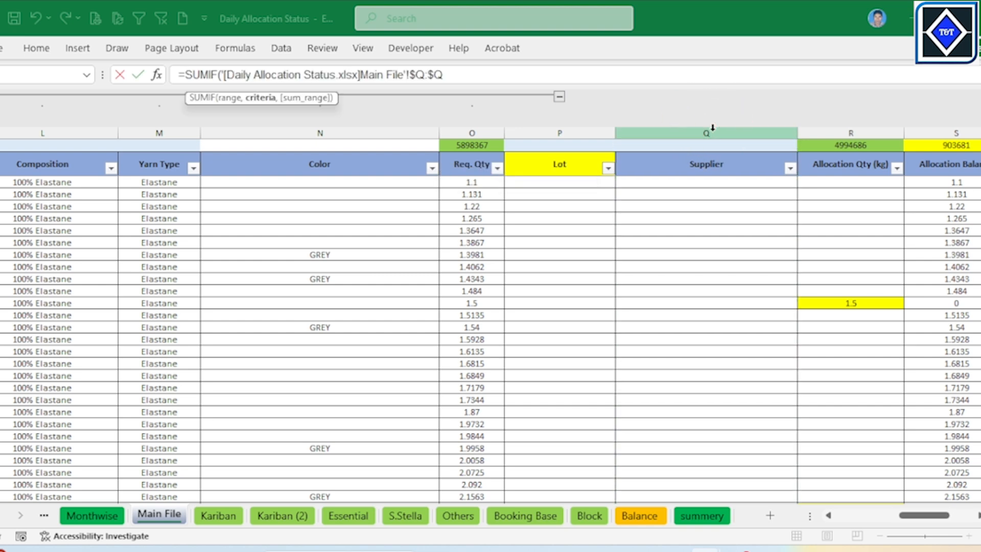
Complete AIL's SUMIF formula with cell C3 as the criteria and Allocation Qty (kg) column R of Main File as the sum range
mouse_move(705, 547)
click(792, 490)
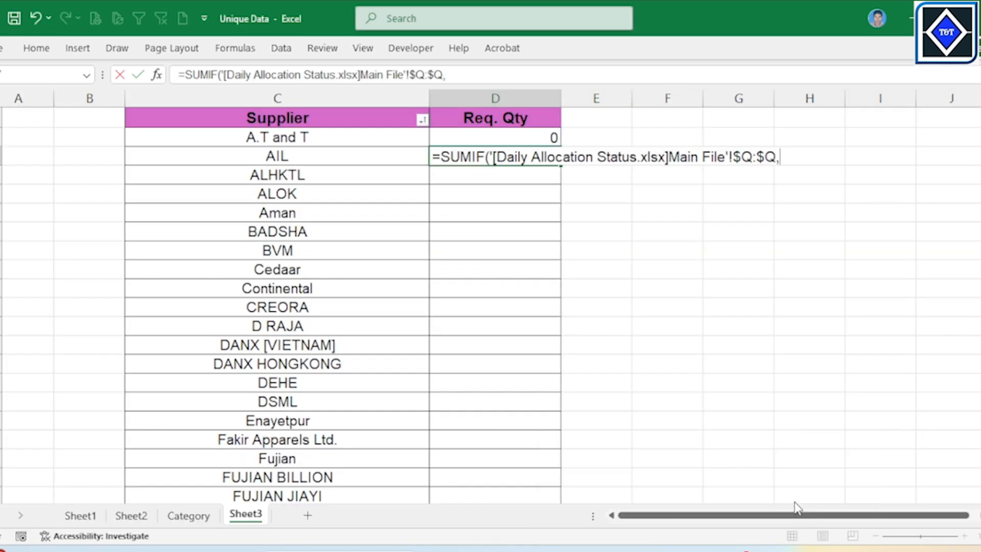
click(313, 150)
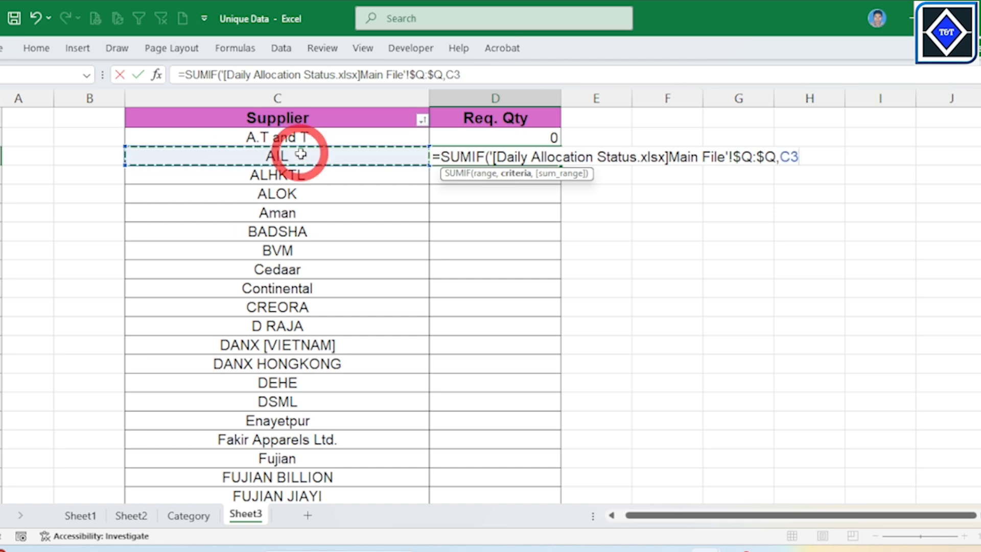
text(,)
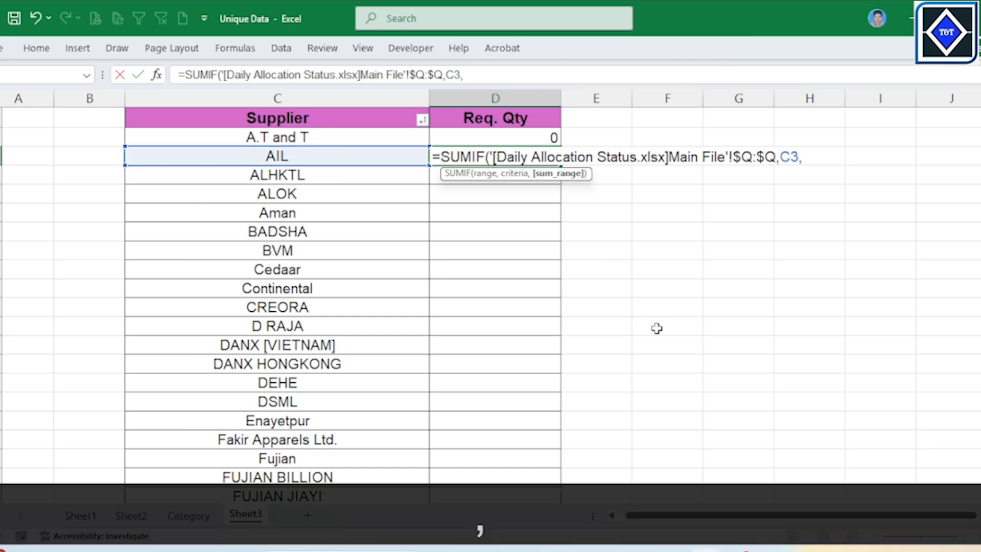
mouse_move(705, 547)
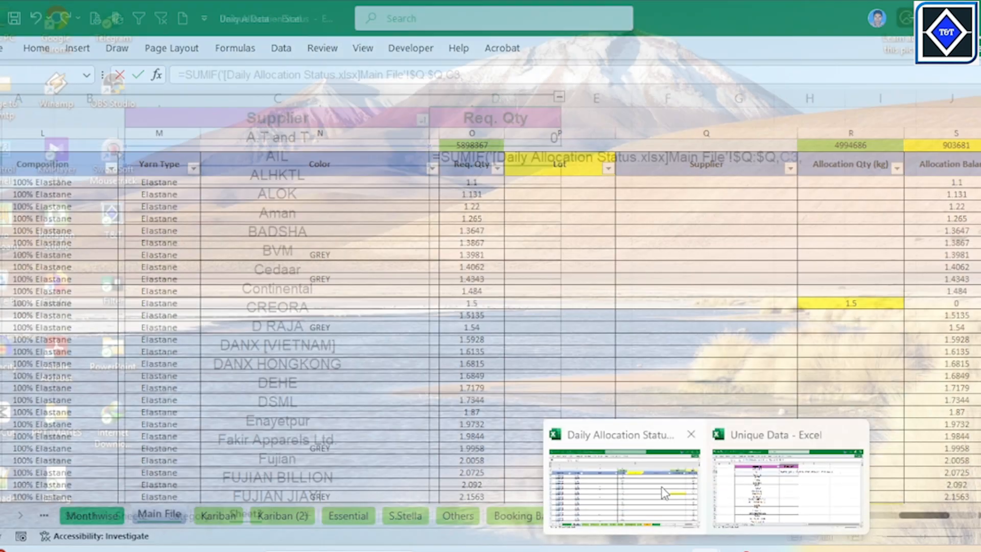
click(649, 483)
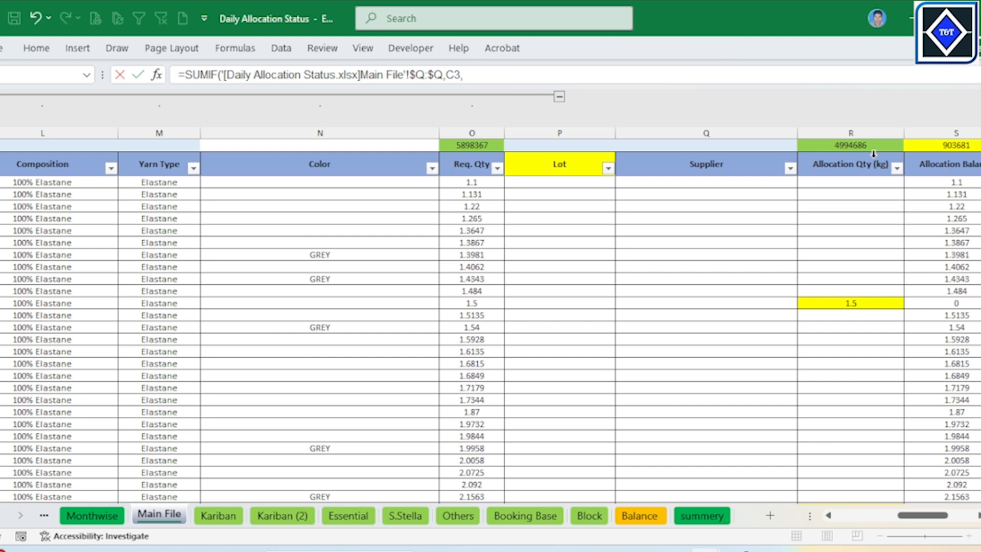
click(858, 128)
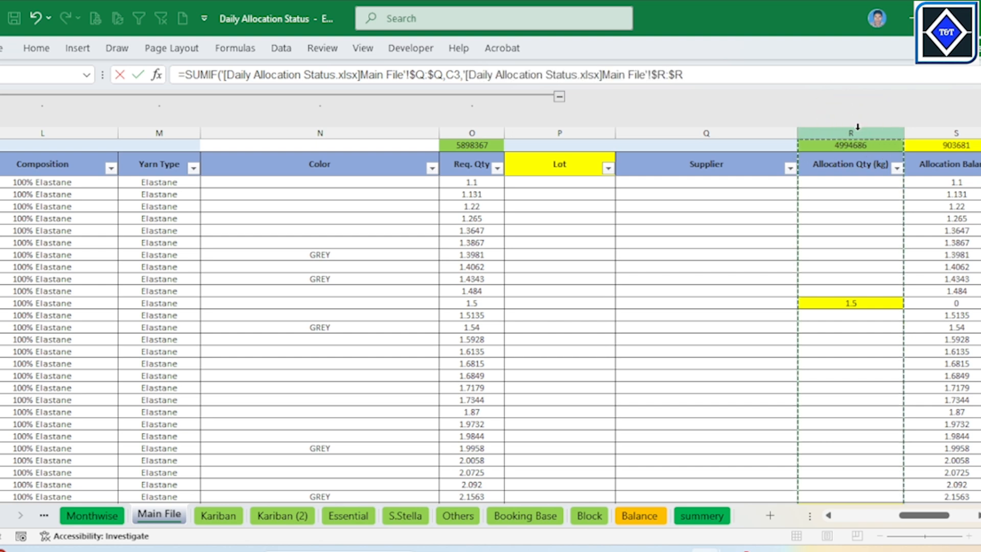
text())
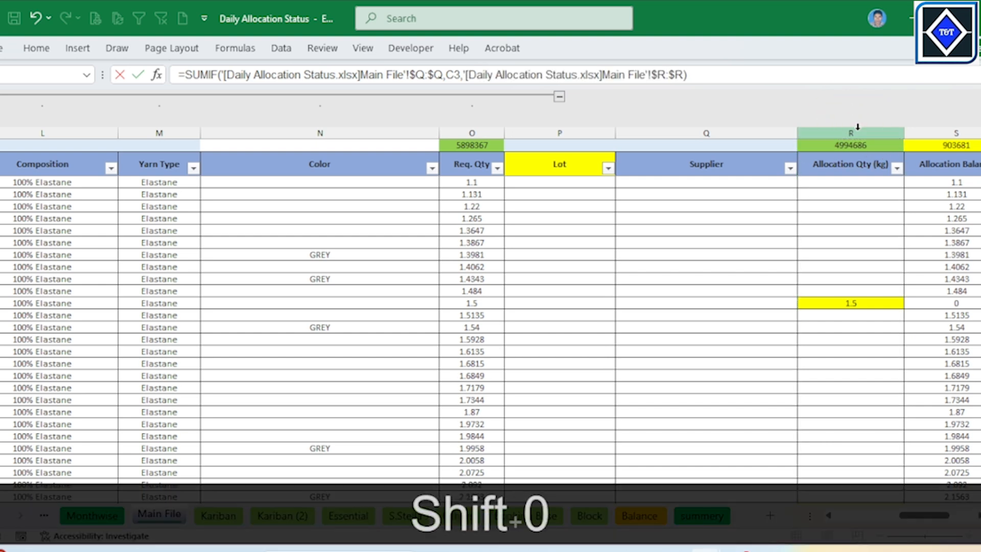
key(Return)
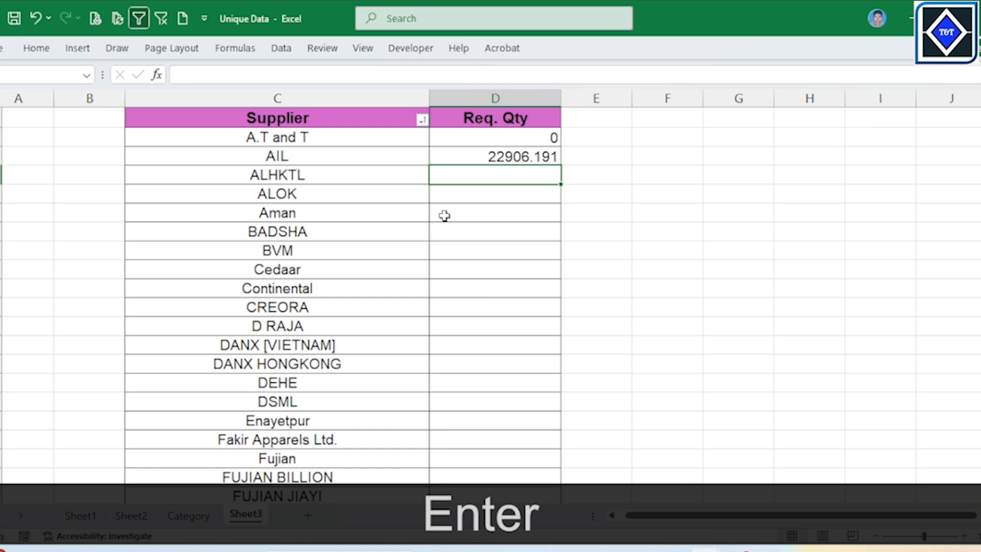
Fill AIL's SUMIF formula down the Req. Qty column for all remaining suppliers and review the filled rows
click(516, 157)
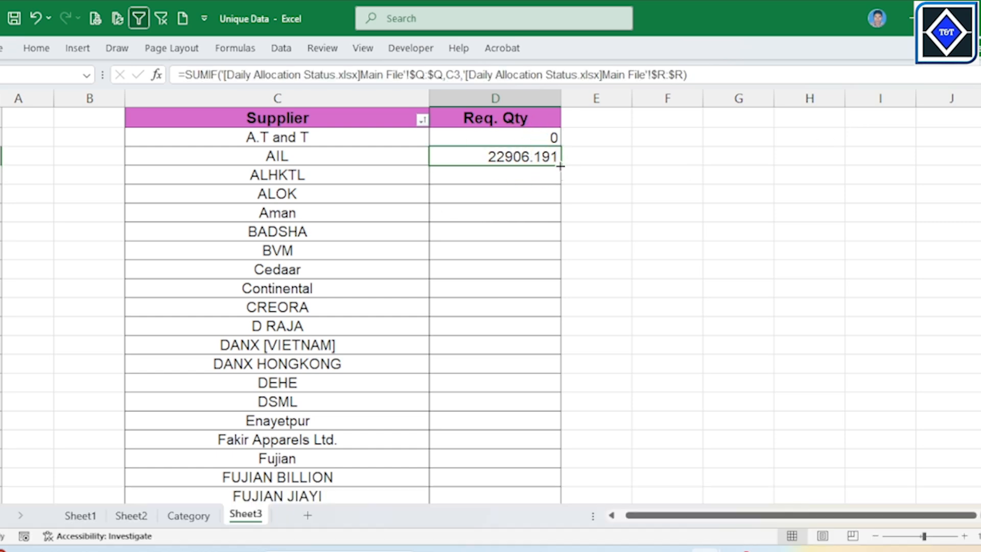
double_click(561, 166)
scroll(591, 339, down, 20)
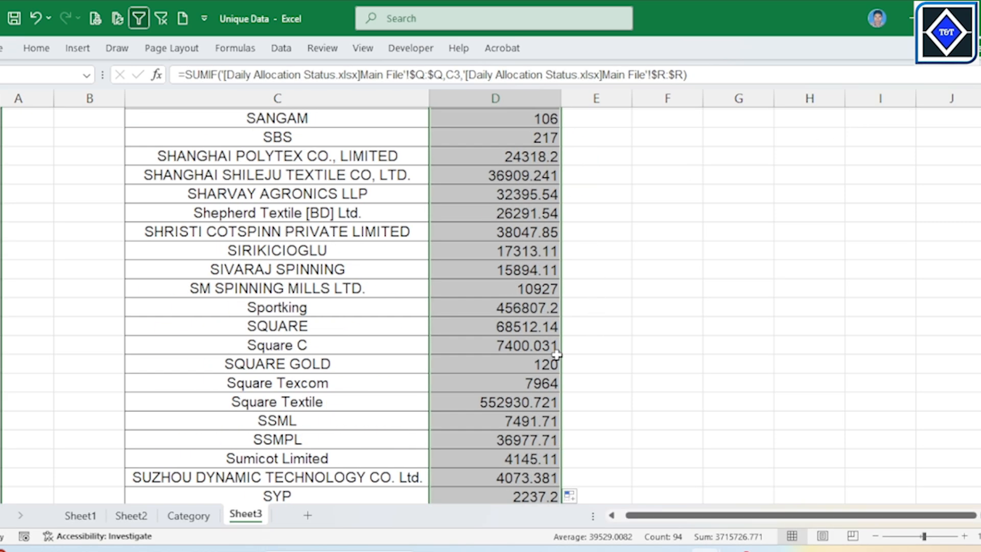
scroll(557, 354, down, 10)
scroll(543, 343, up, 20)
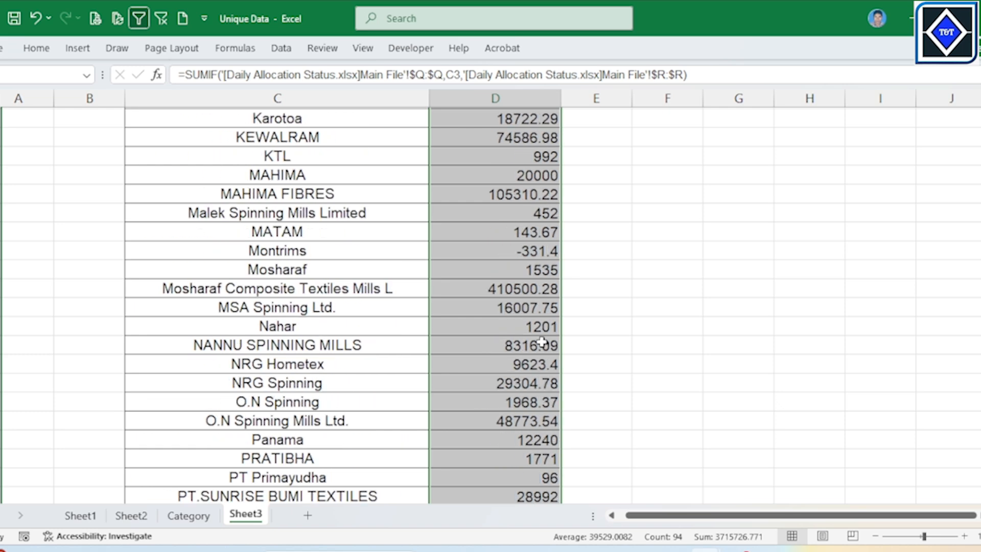
drag(526, 183, 517, 164)
click(607, 260)
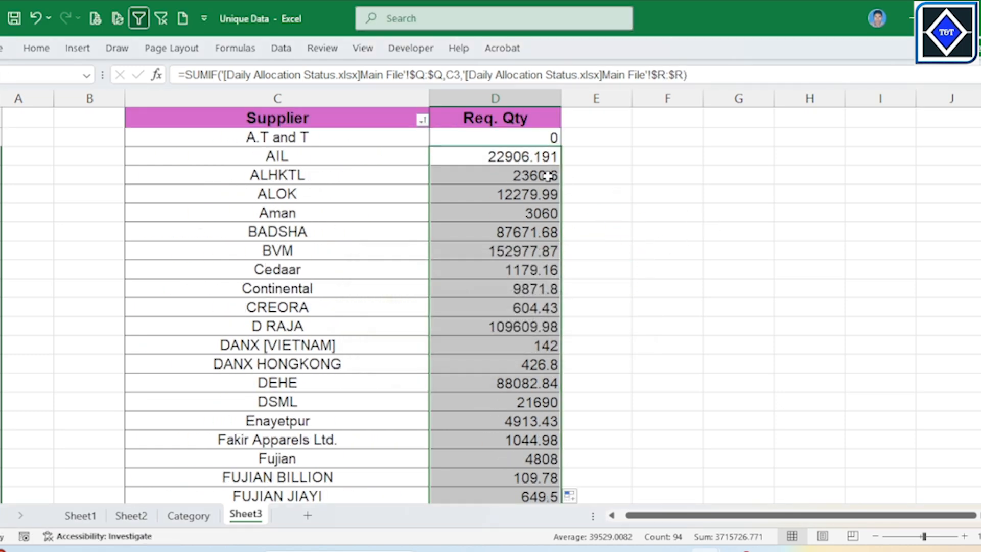
Copy the A.T and T Req. Qty formula down through Cedaar, over the existing formulas
click(544, 158)
click(532, 138)
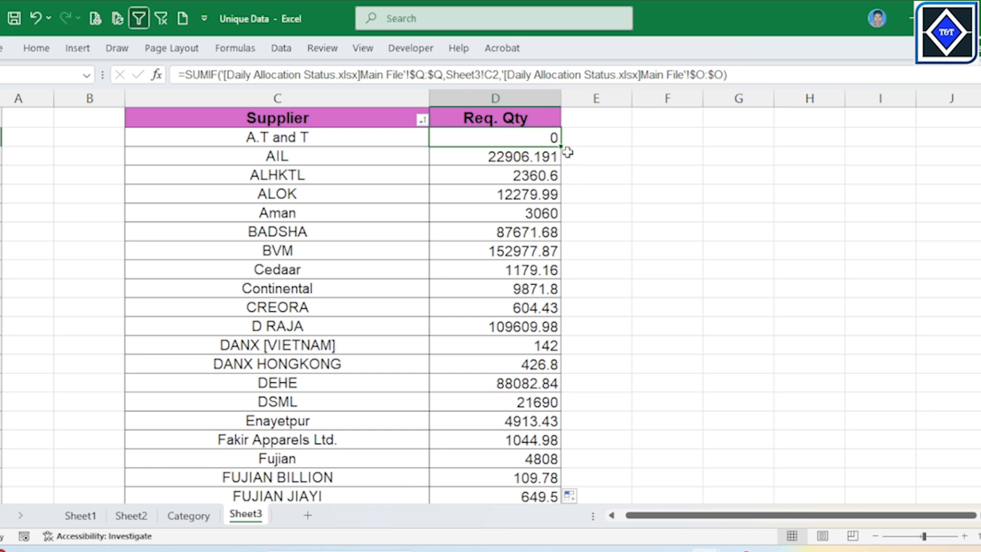
drag(564, 149, 564, 280)
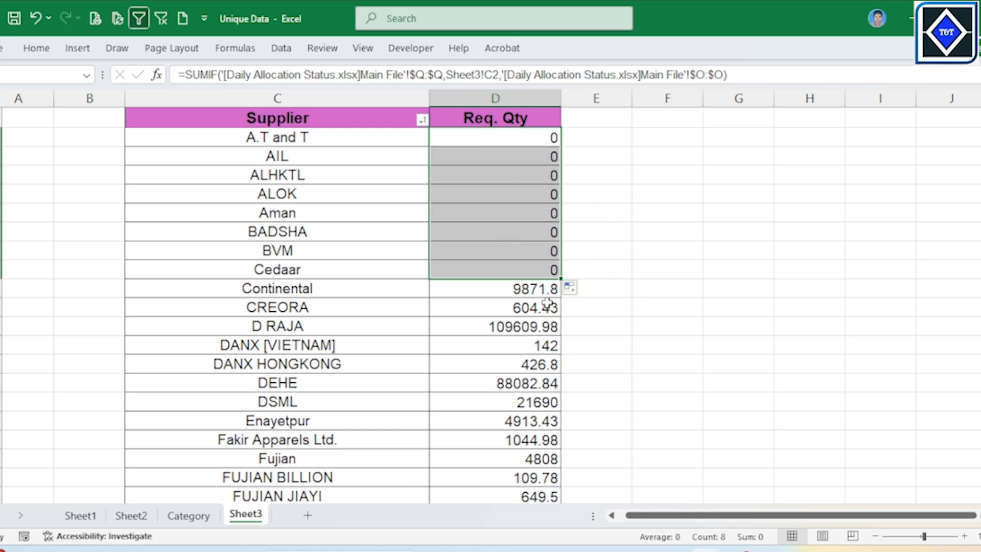
click(536, 292)
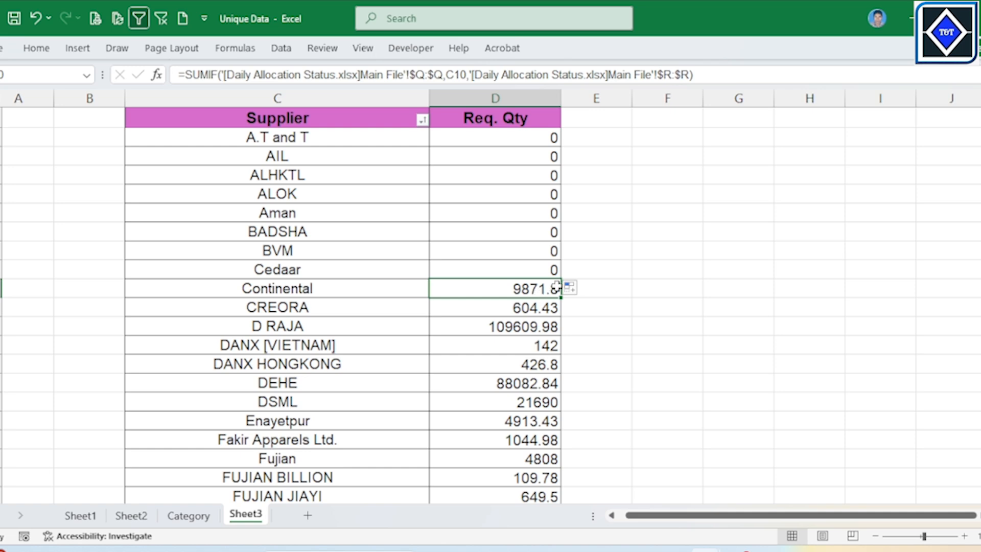
Compare Sheet3's Supplier column with Req. Qty column O and Supplier column Q on Main File of Daily Allocation Status
click(292, 93)
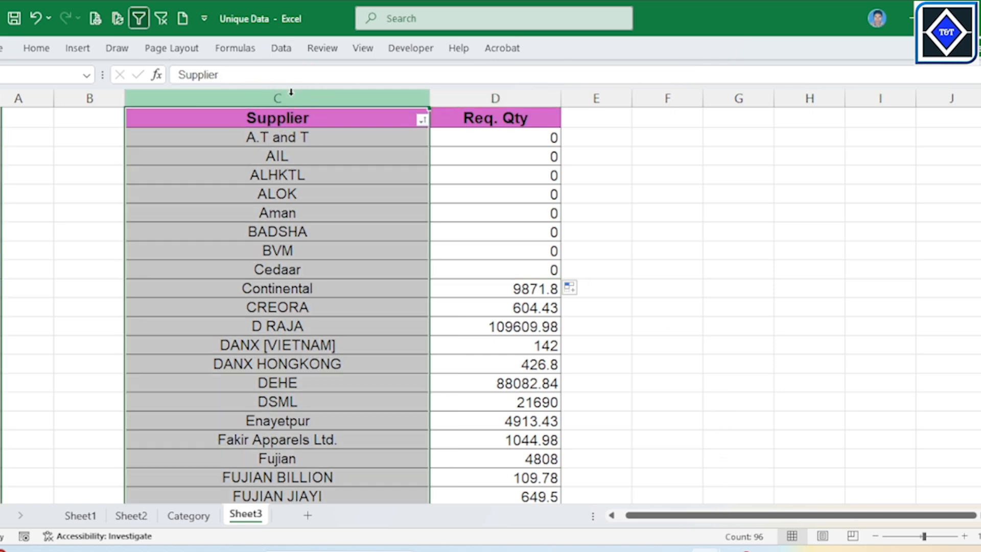
mouse_move(680, 536)
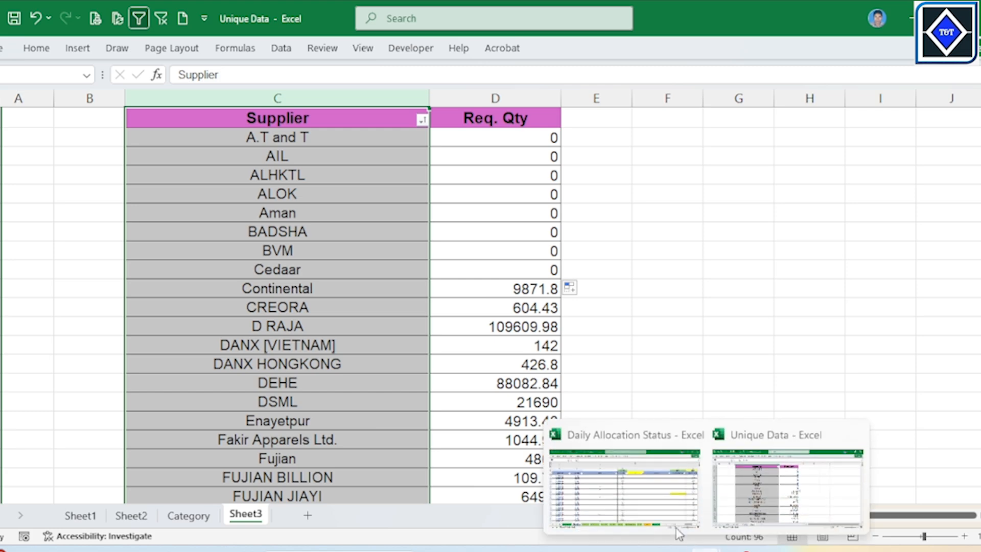
click(624, 485)
click(478, 131)
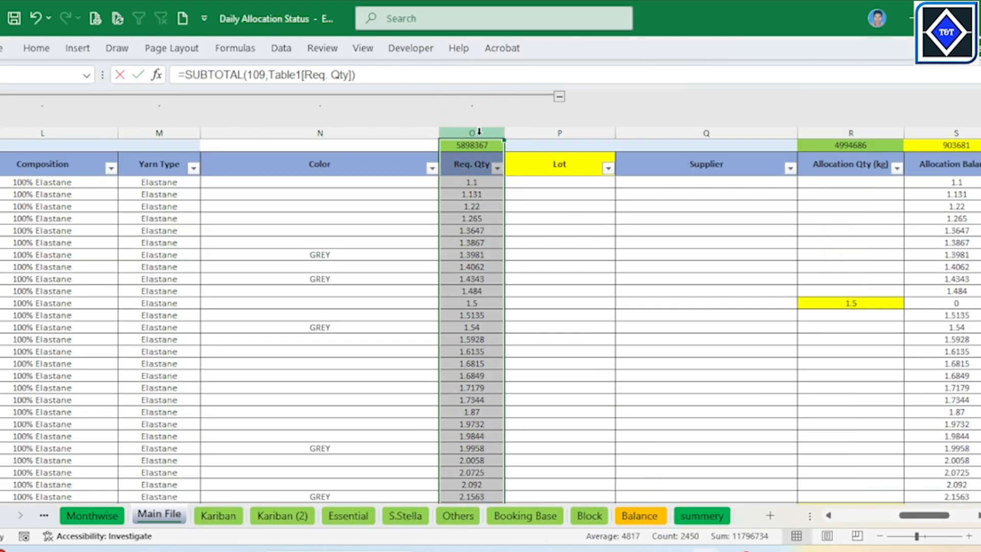
click(713, 131)
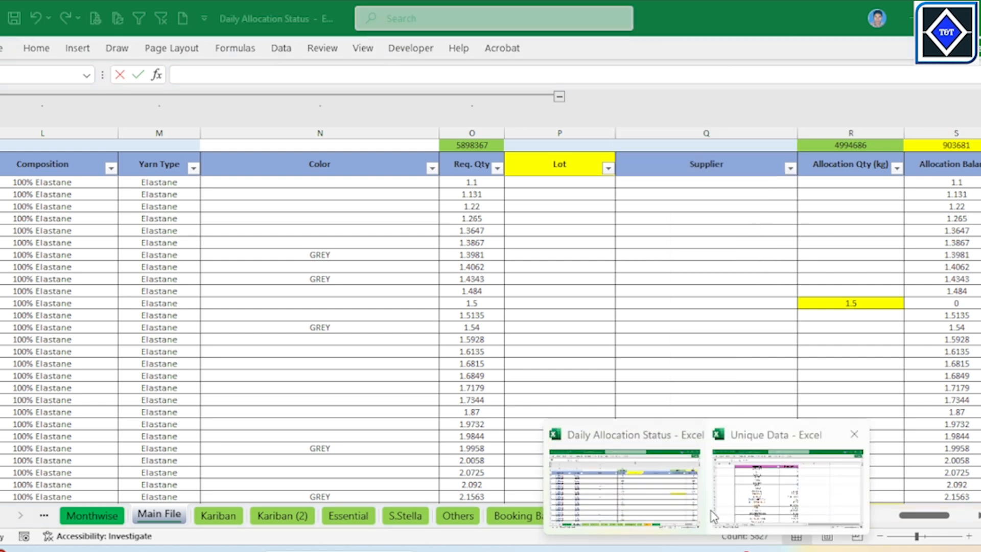
Return to Unique Data and review the Req. Qty formulas from CREORA down to the suppliers around HANGZHOU
click(788, 471)
click(533, 310)
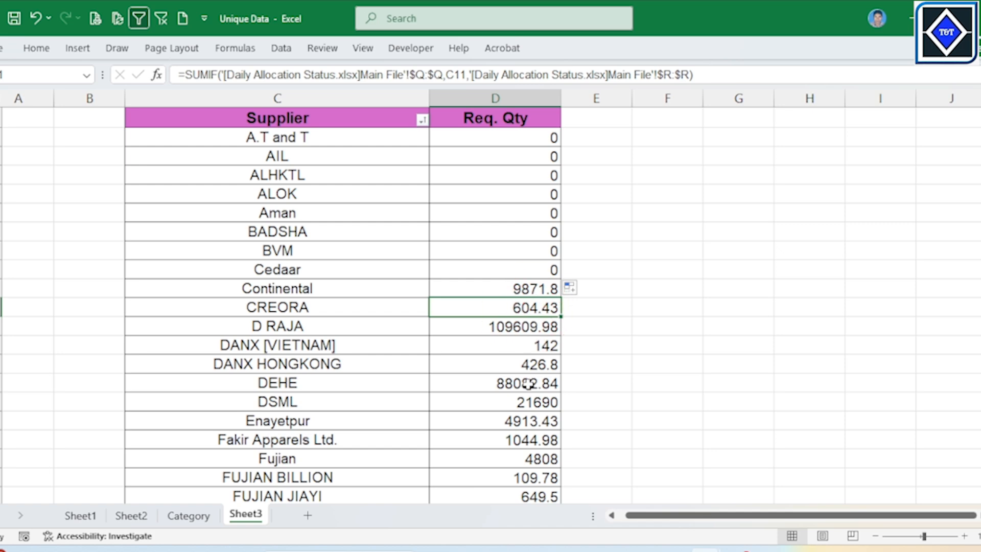
scroll(528, 383, down, 5)
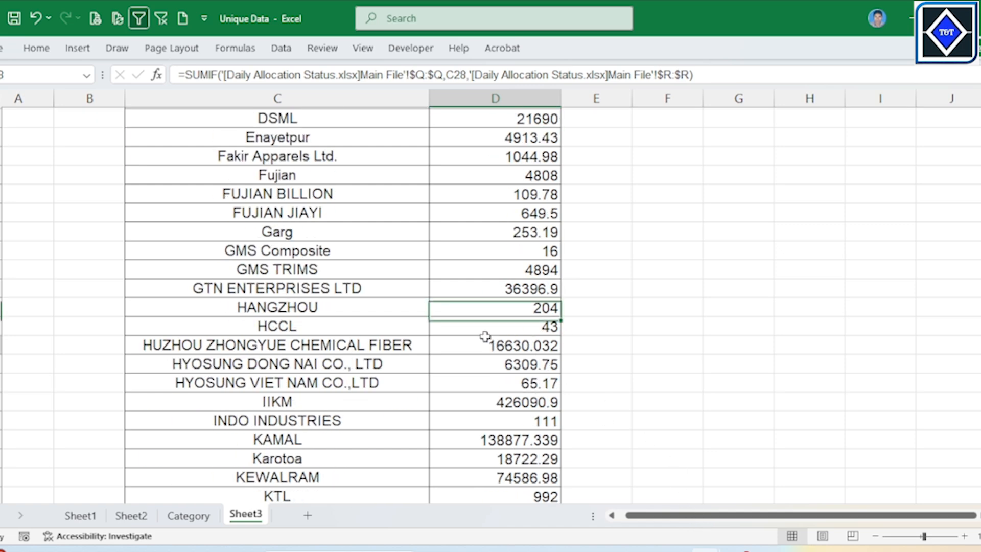
drag(486, 343, 491, 327)
scroll(494, 310, up, 5)
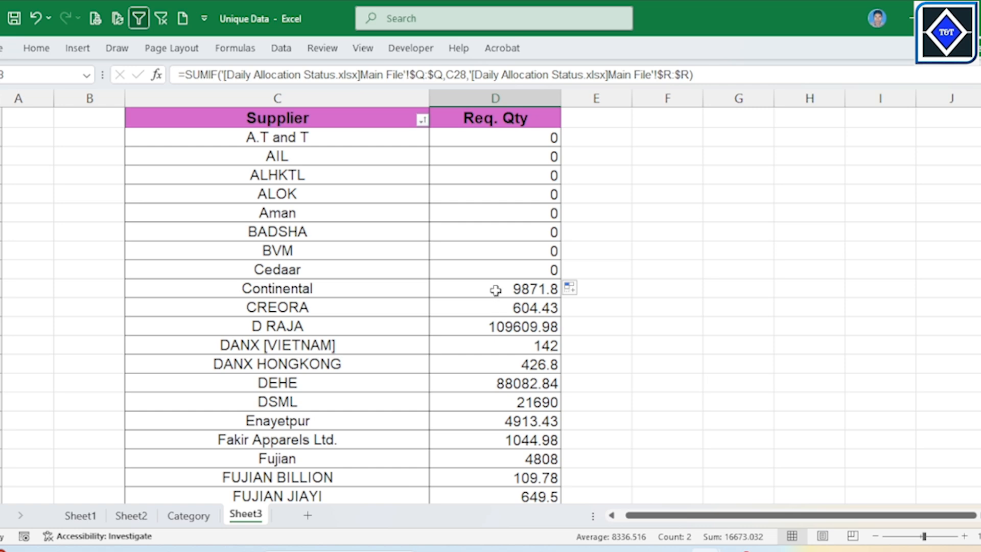
Compare the SUMIF formulas of the first suppliers, up to A.T and T, with Continental's Req. Qty formula
click(508, 227)
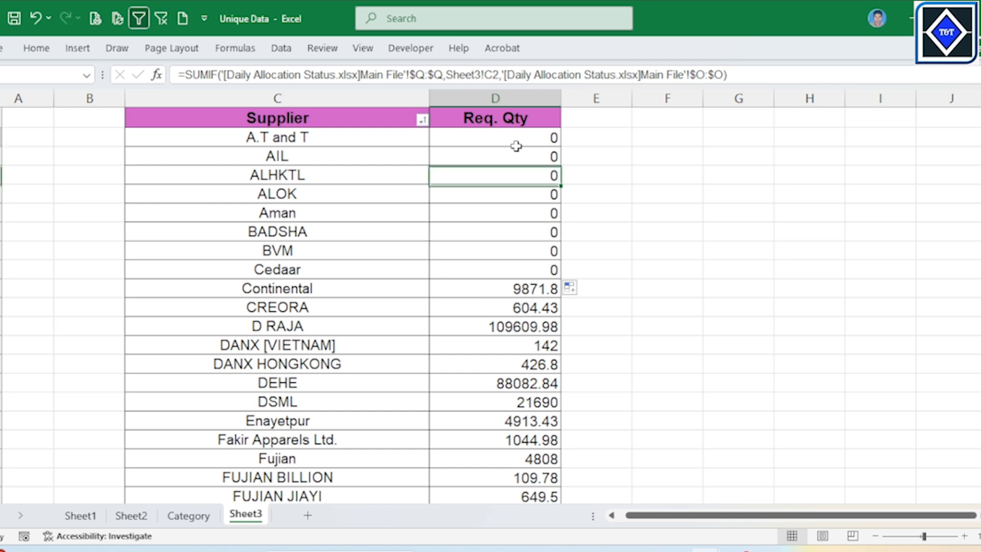
key(Up)
key(Up)
key(Up)
key(Up)
key(Up)
click(524, 297)
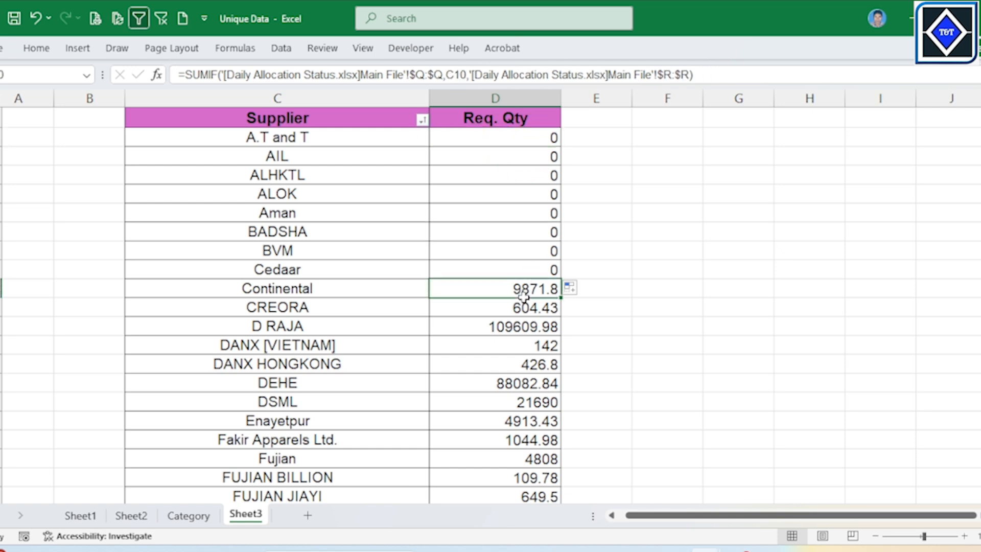
Switch to Daily Allocation Status and check Supplier column Q against Req. Qty column O on Main File
mouse_move(707, 546)
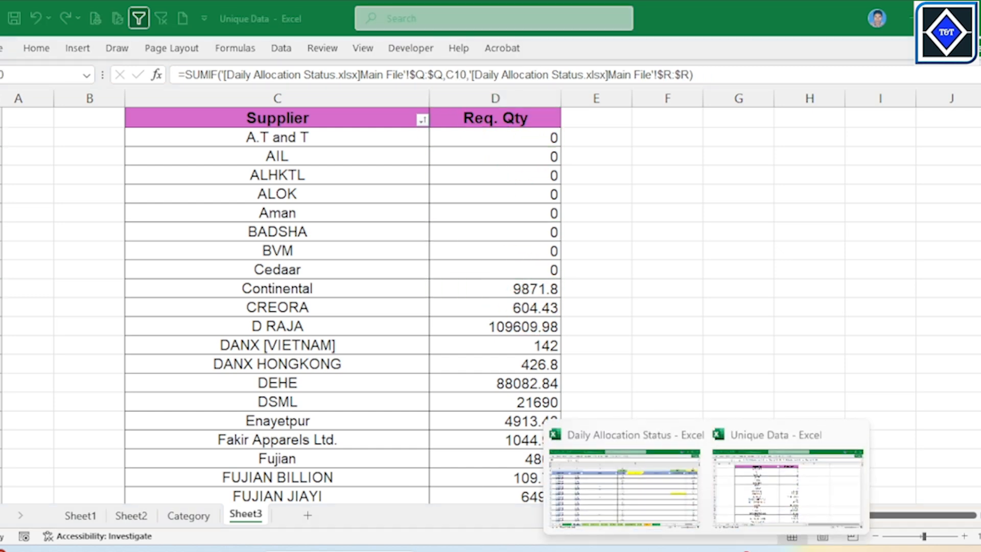
click(675, 491)
click(686, 310)
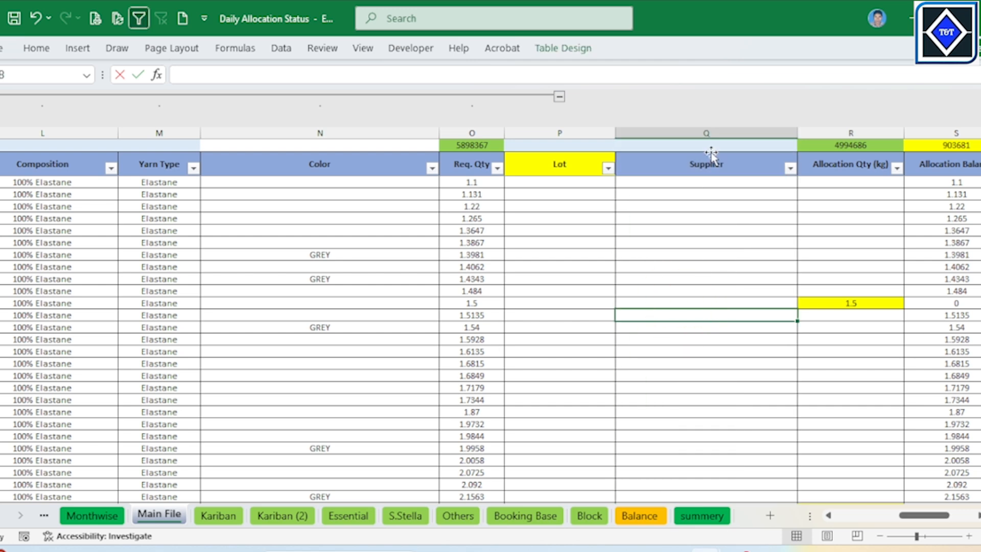
click(711, 129)
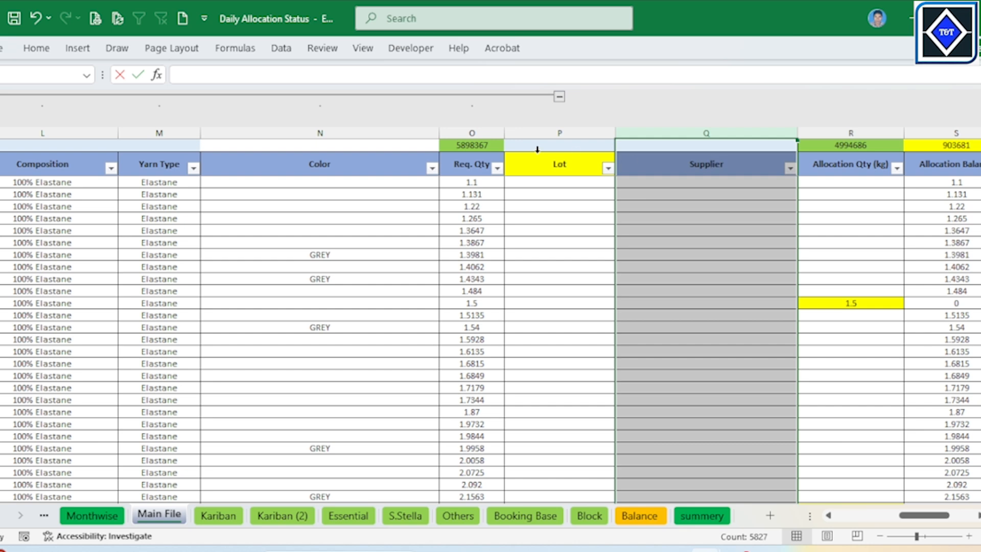
click(465, 131)
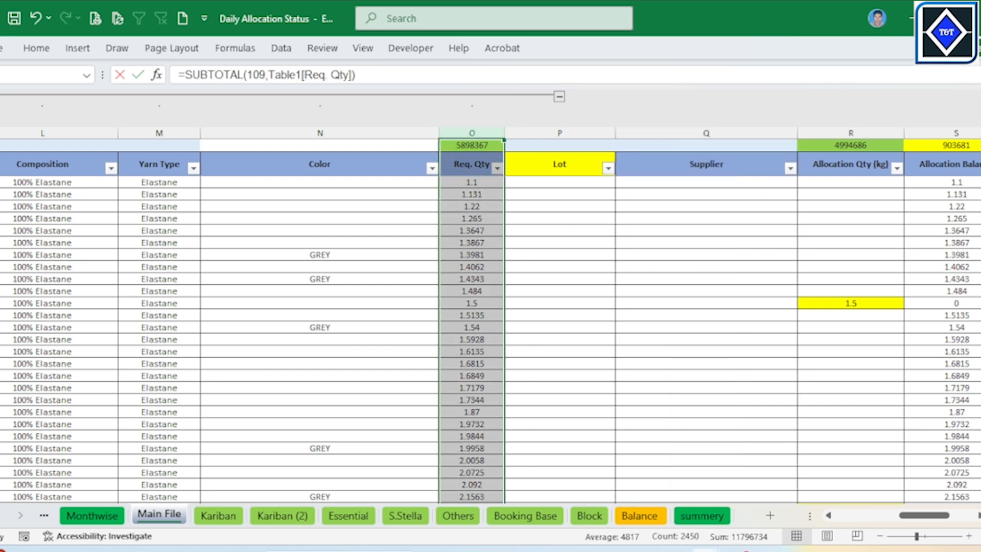
Return to Unique Data and check CREORA's Req. Qty formula on Sheet3
mouse_move(707, 549)
click(787, 493)
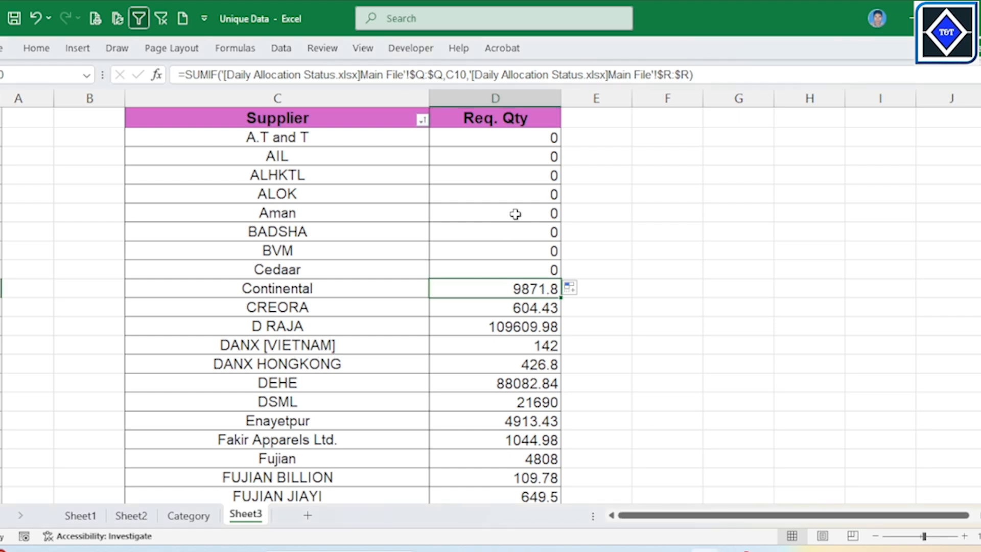
click(517, 307)
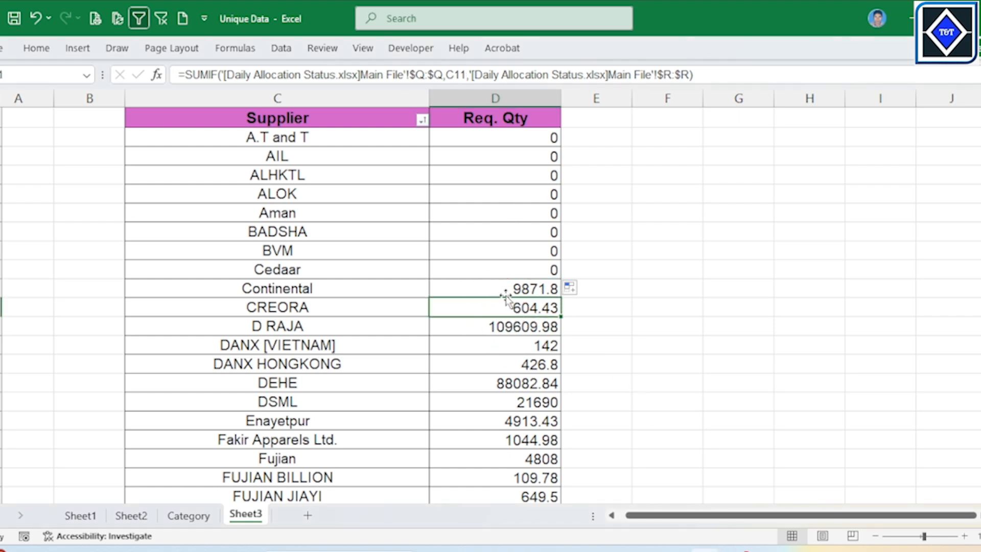
Switch to Daily Allocation Status and compare Req. Qty column O, Allocation Qty column R and Supplier column Q on Main File
mouse_move(701, 548)
click(667, 510)
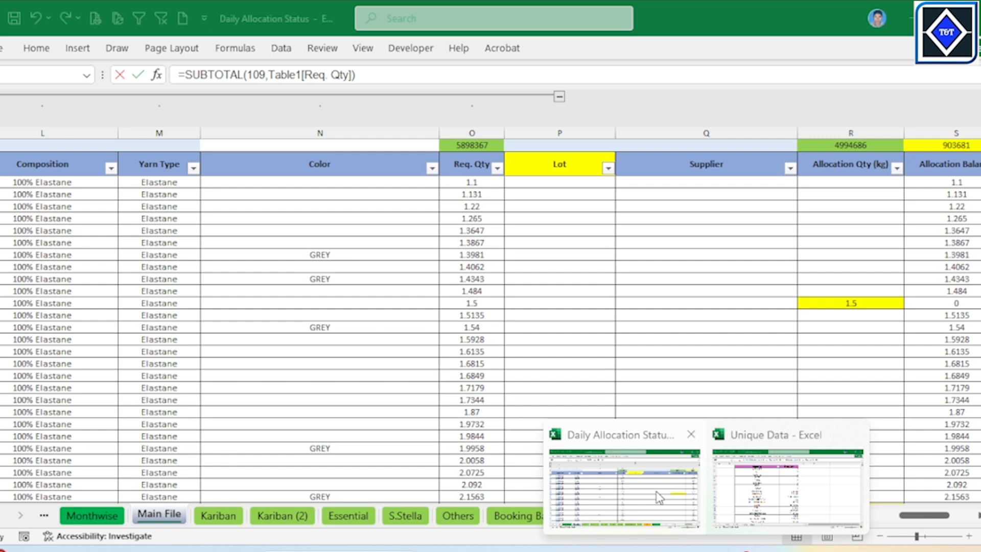
click(666, 510)
key(ctrl+space)
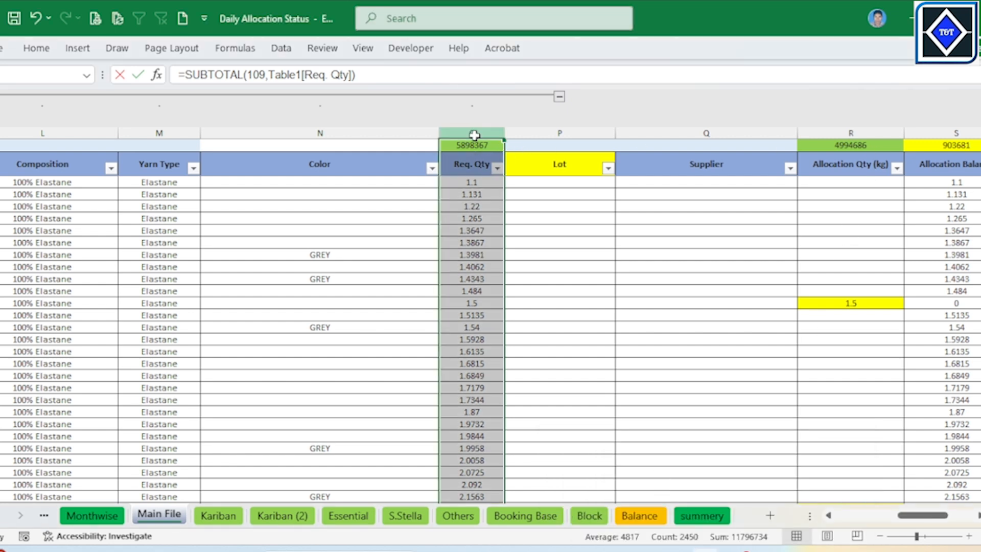
click(843, 129)
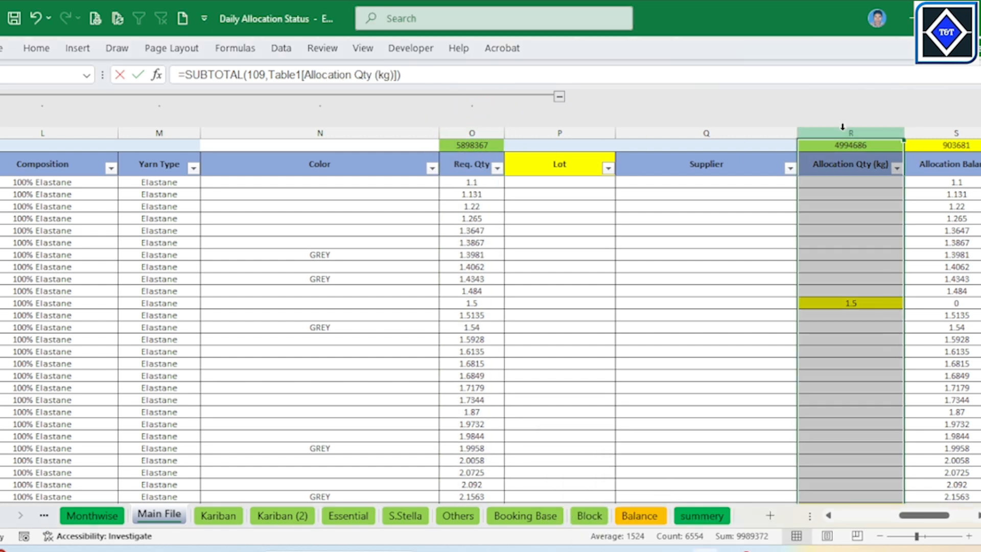
click(708, 131)
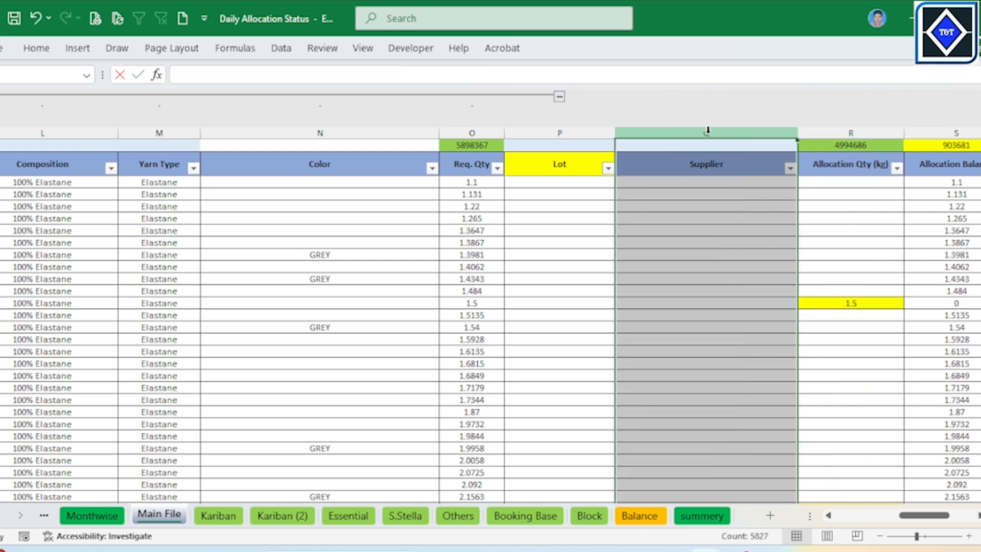
click(860, 130)
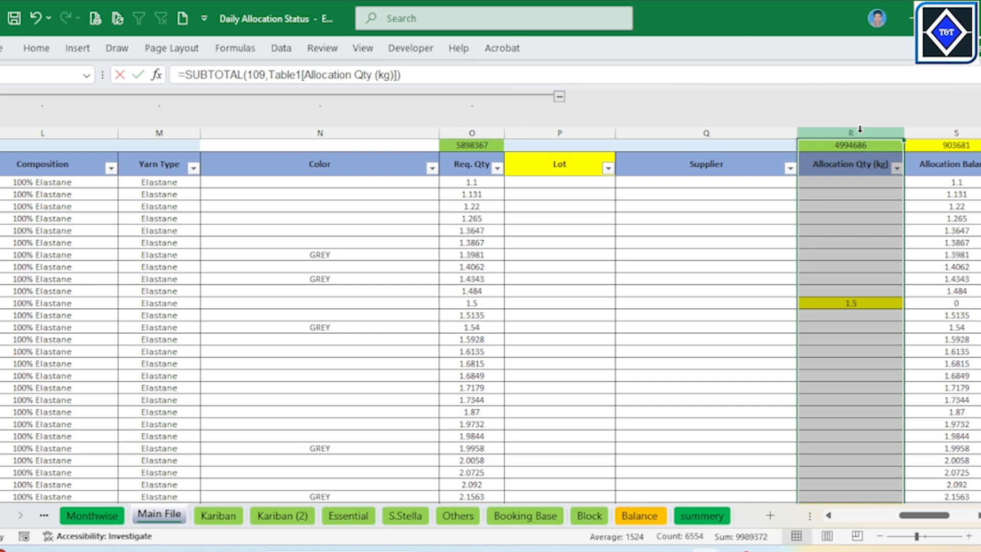
click(736, 266)
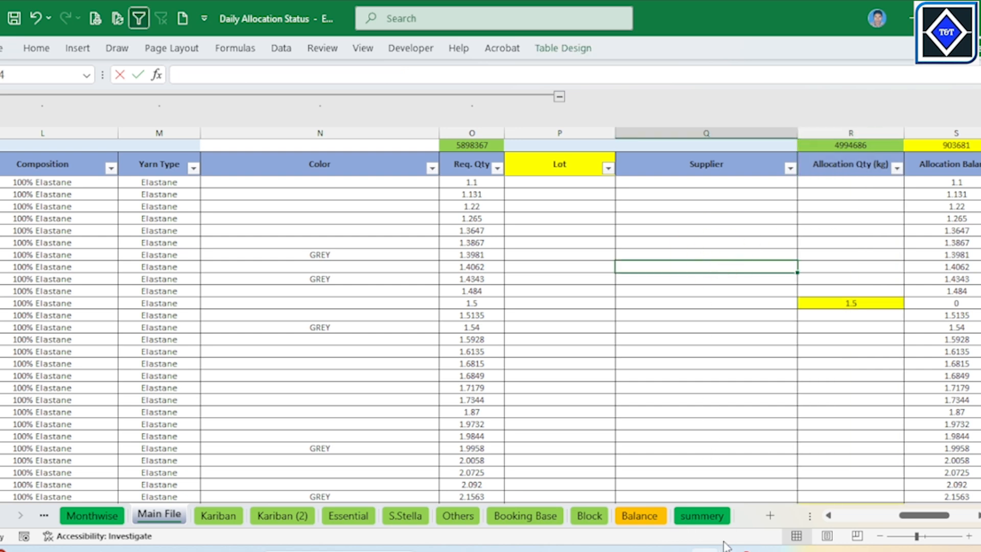
mouse_move(705, 550)
click(766, 495)
click(557, 327)
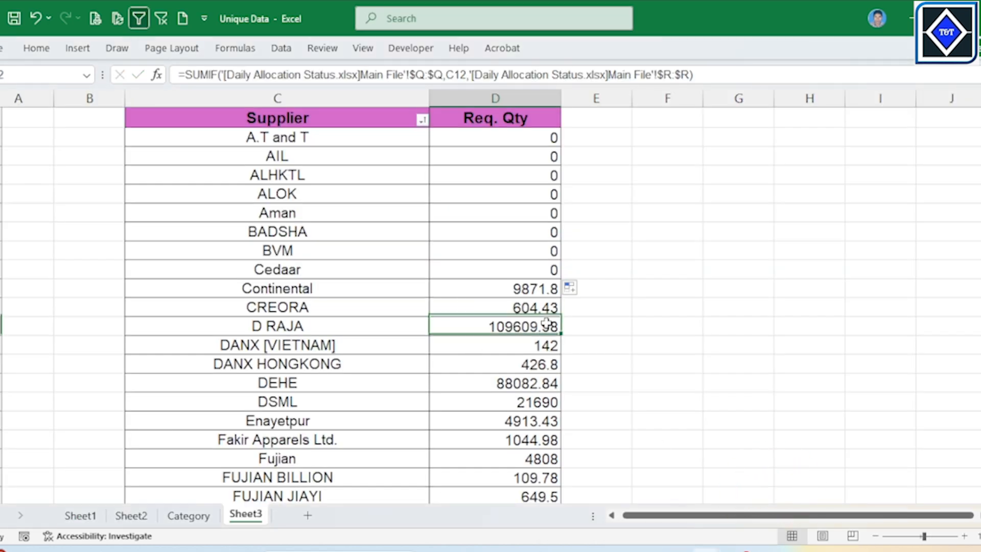
drag(558, 328, 535, 347)
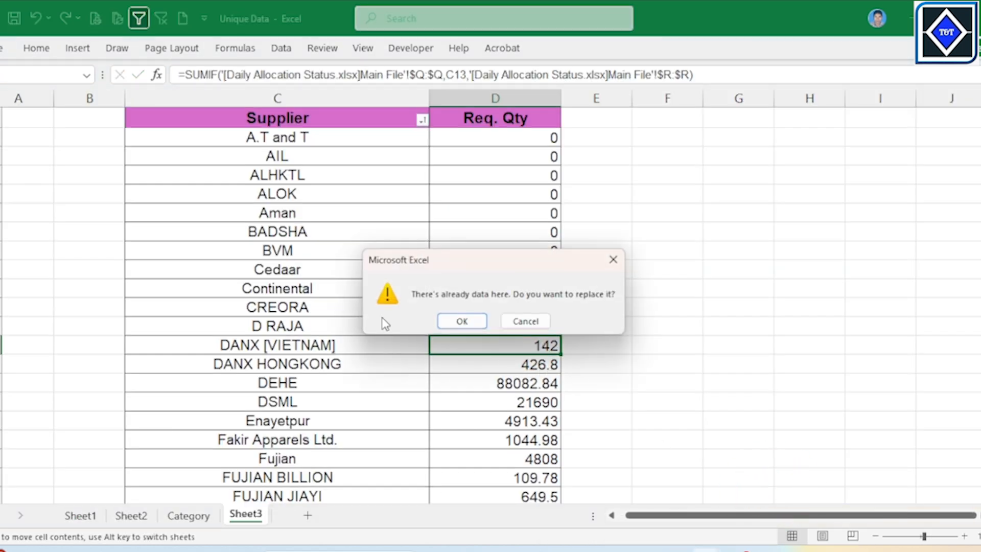
click(612, 257)
Review the Req. Qty totals of the remaining suppliers down to Zhejiang Xinghuali Fiber Co.,Ltd at the end of the list
scroll(498, 378, down, 11)
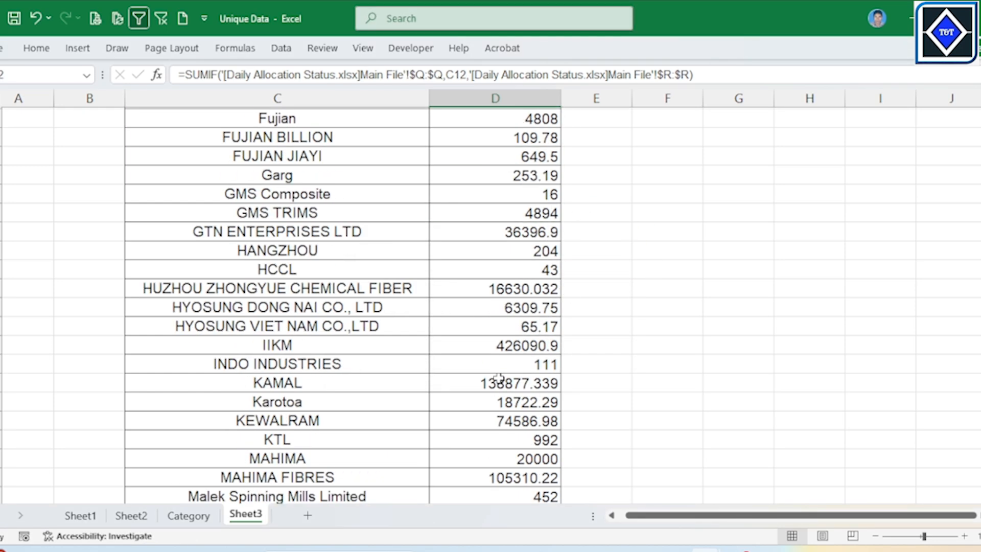
scroll(499, 377, down, 10)
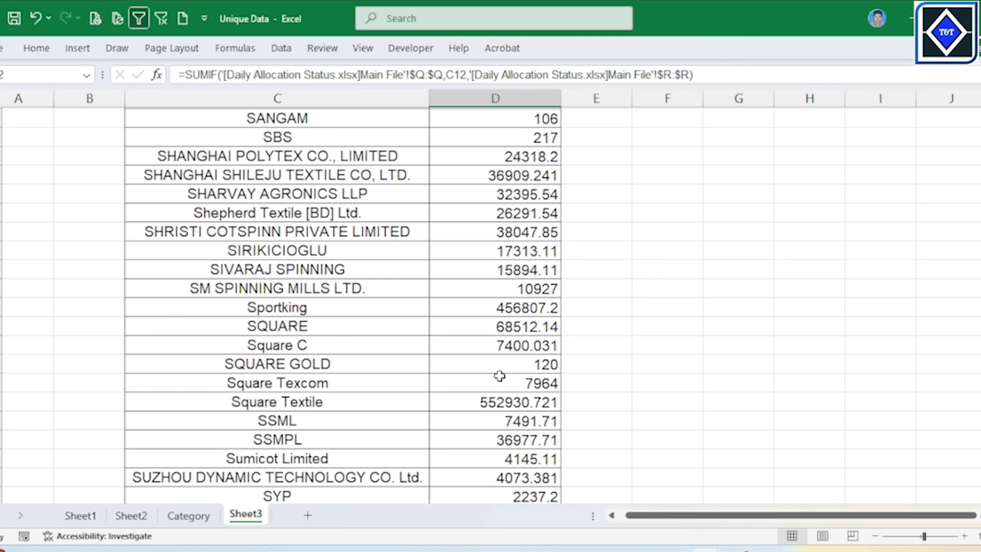
scroll(499, 376, down, 9)
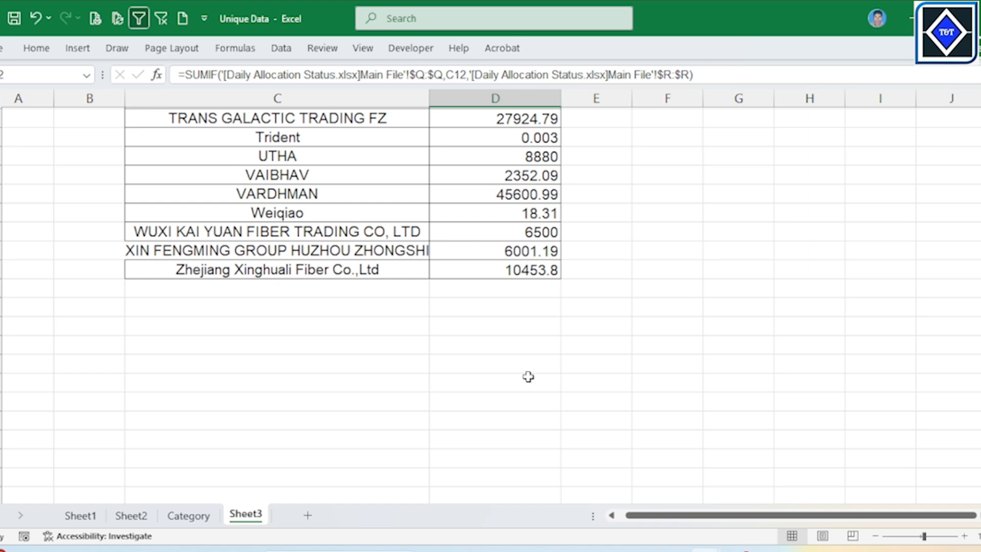
scroll(527, 377, up, 12)
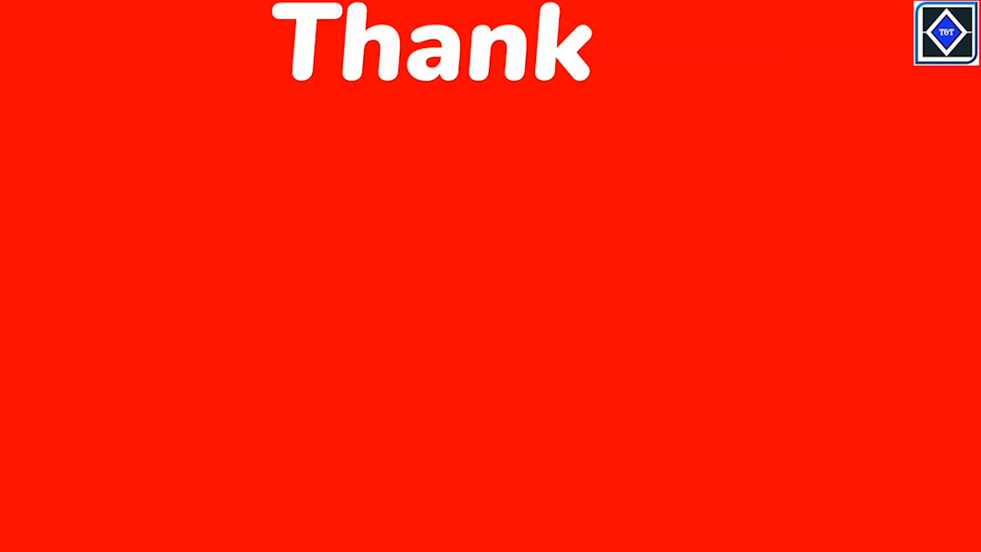